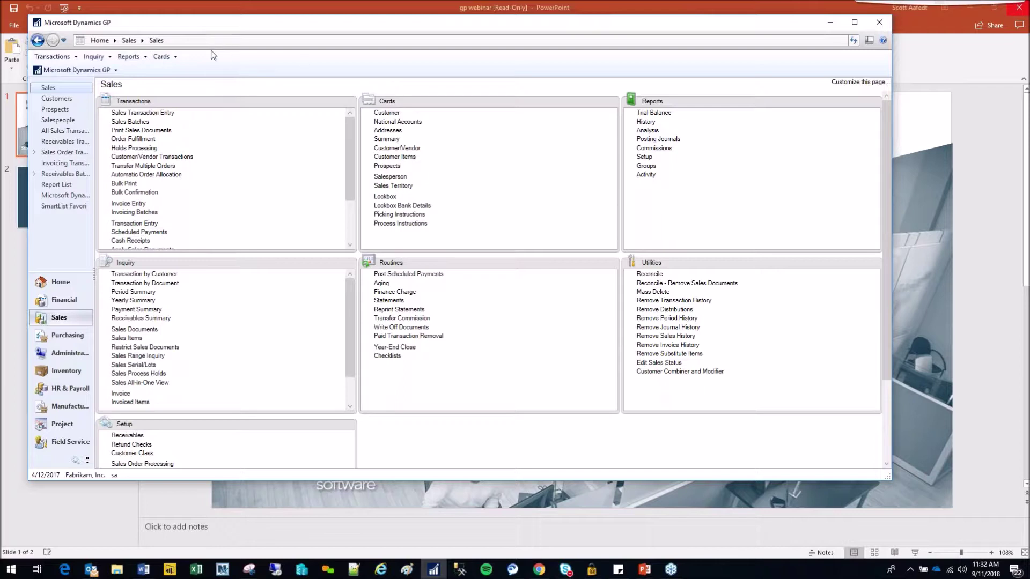
- Load NEW_IV_ITEM in Item Maintenance, showing class IV_CLASS, $35.00 current cost and 50 on hand
left_click(166, 57)
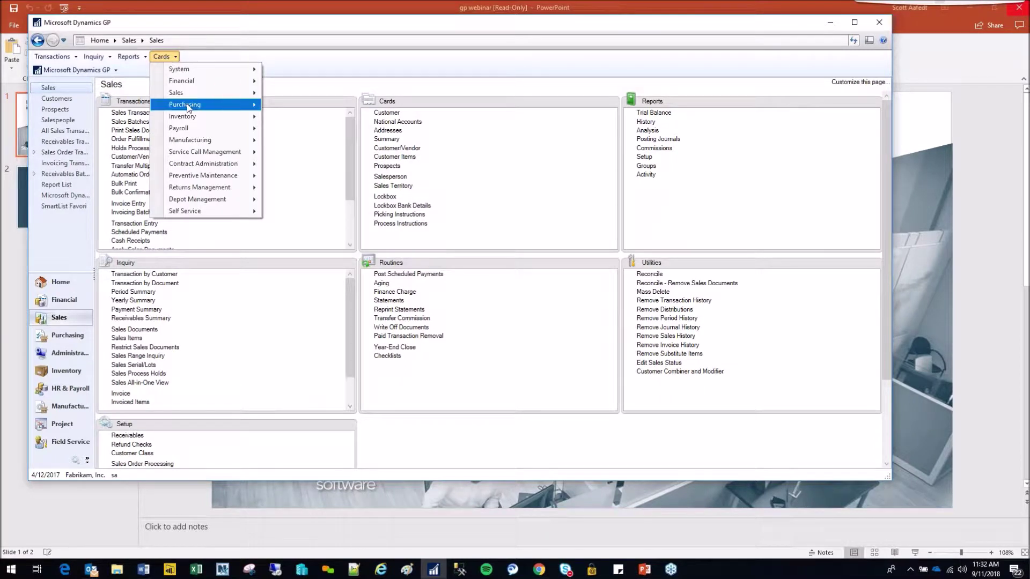
mouse_move(193, 120)
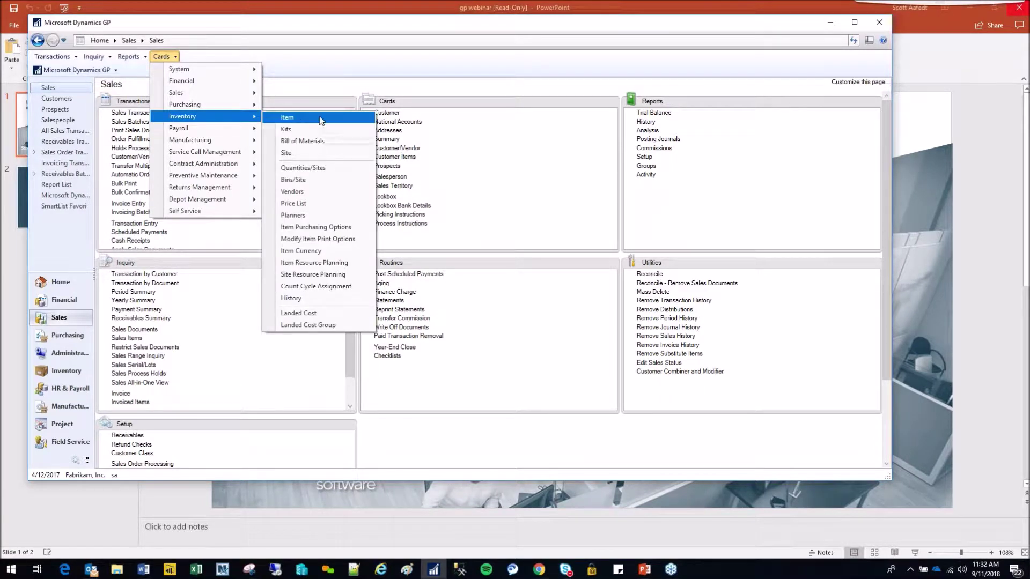
left_click(288, 118)
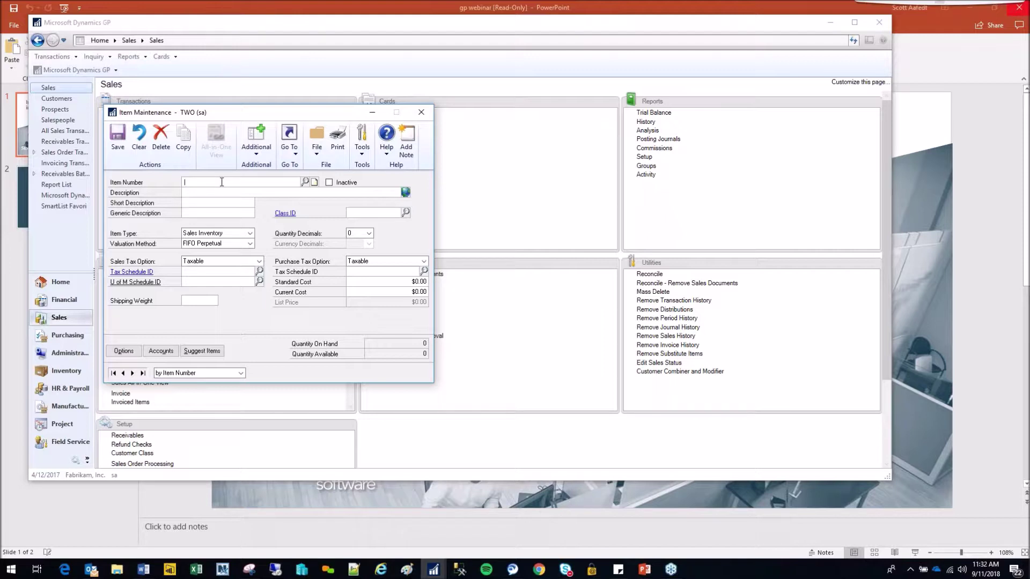
type("I")
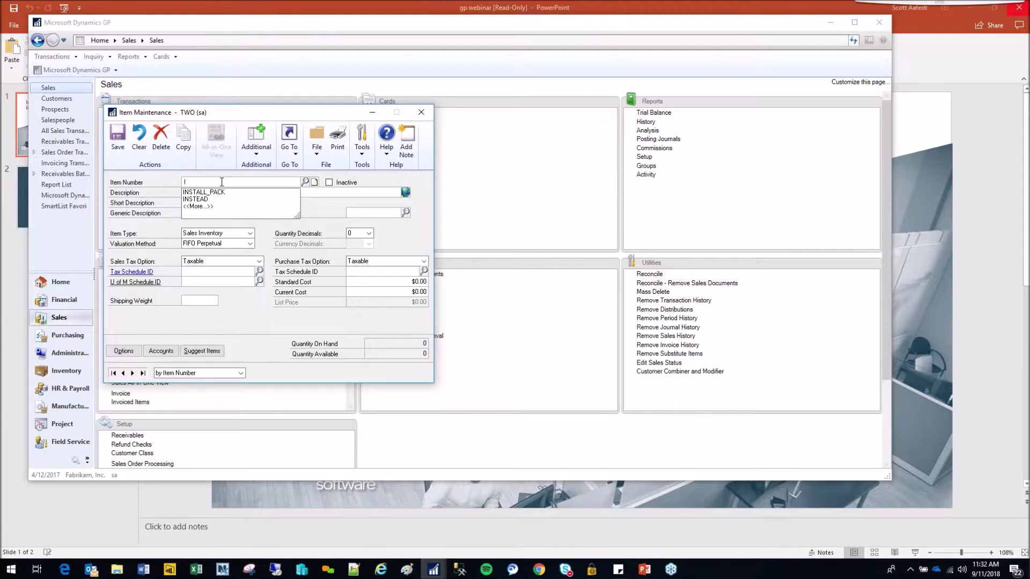
key("BackSpace")
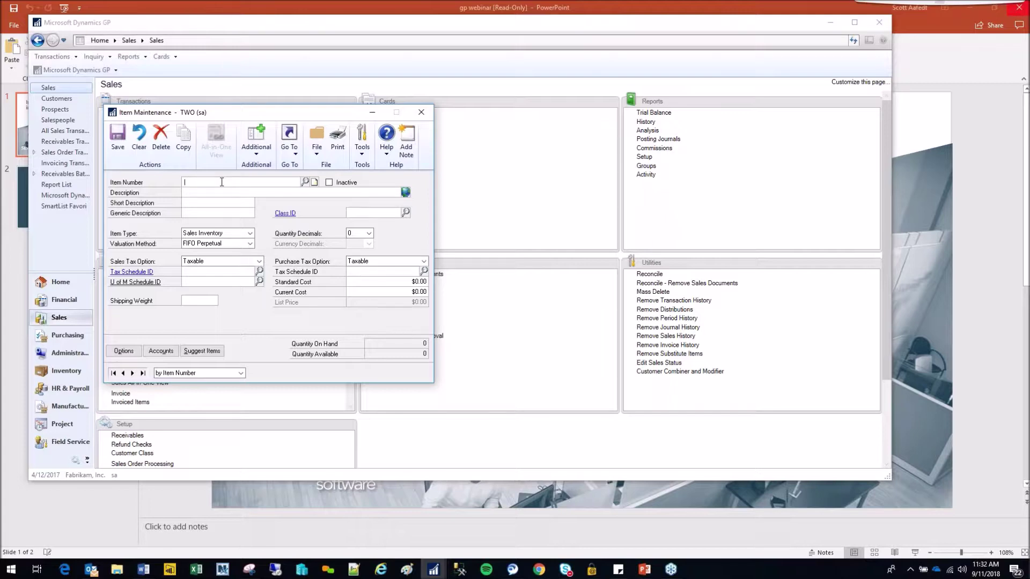
type("NEW")
key("Down")
key("Return")
key("Tab")
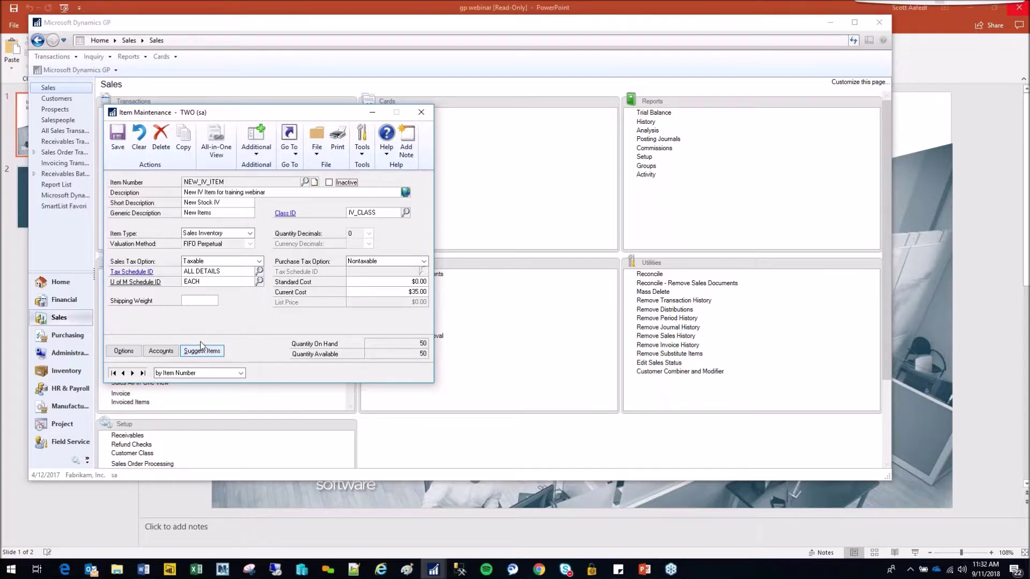
- Show NEW_IV_ITEM's suggested items and select INSTALL_PACK's suggested quantity of 1
left_click(219, 352)
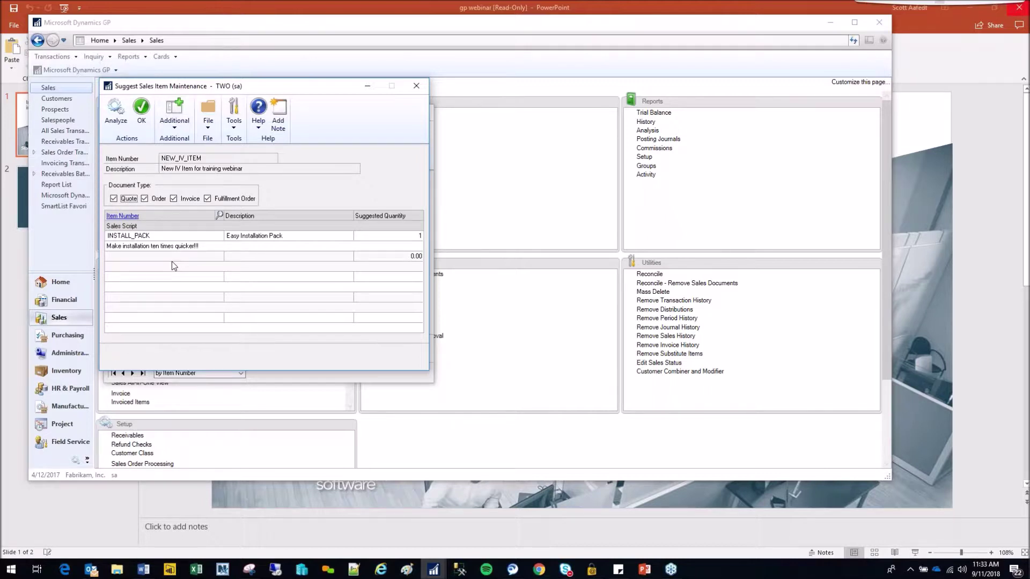
left_click(420, 236)
- Start a new Invoice in Sales Transaction Entry for the suggested customer
left_click(497, 201)
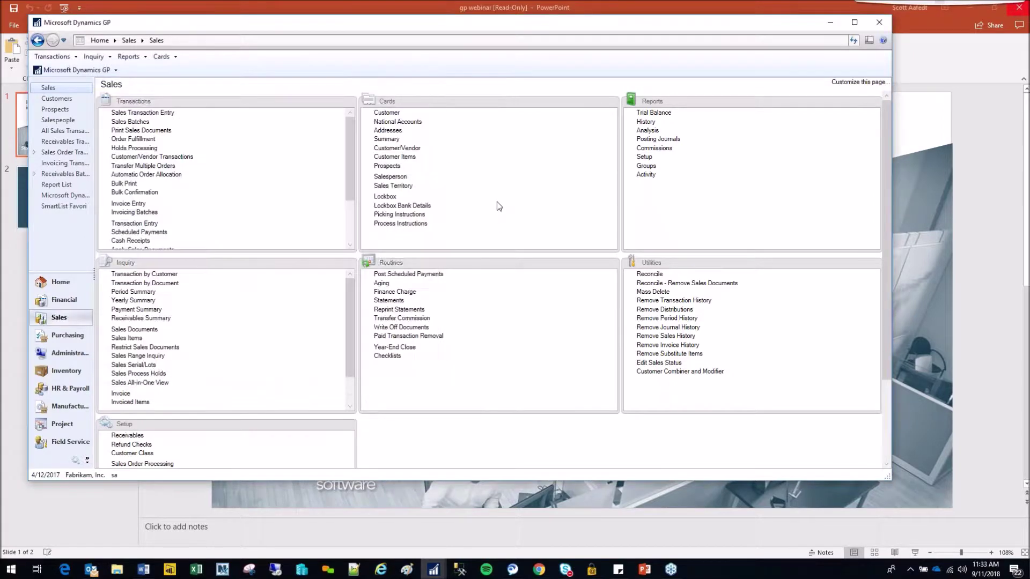
left_click(158, 114)
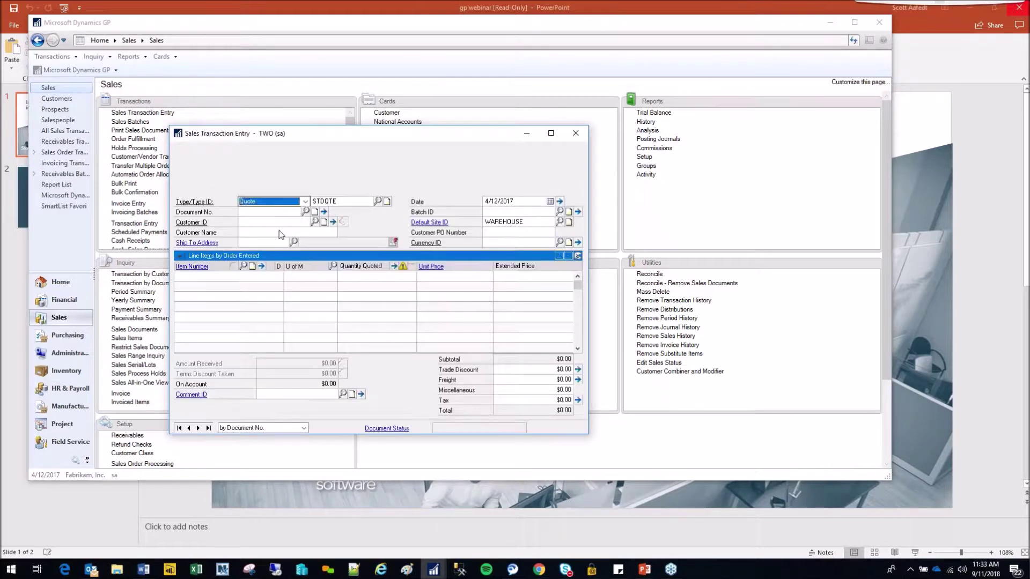
left_click(304, 201)
left_click(253, 228)
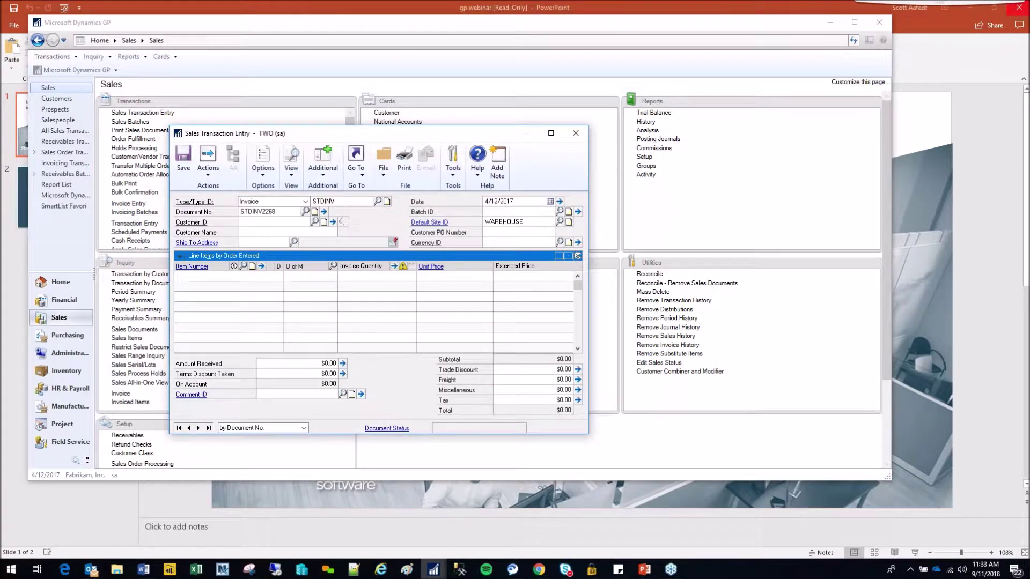
key("Tab")
type("A")
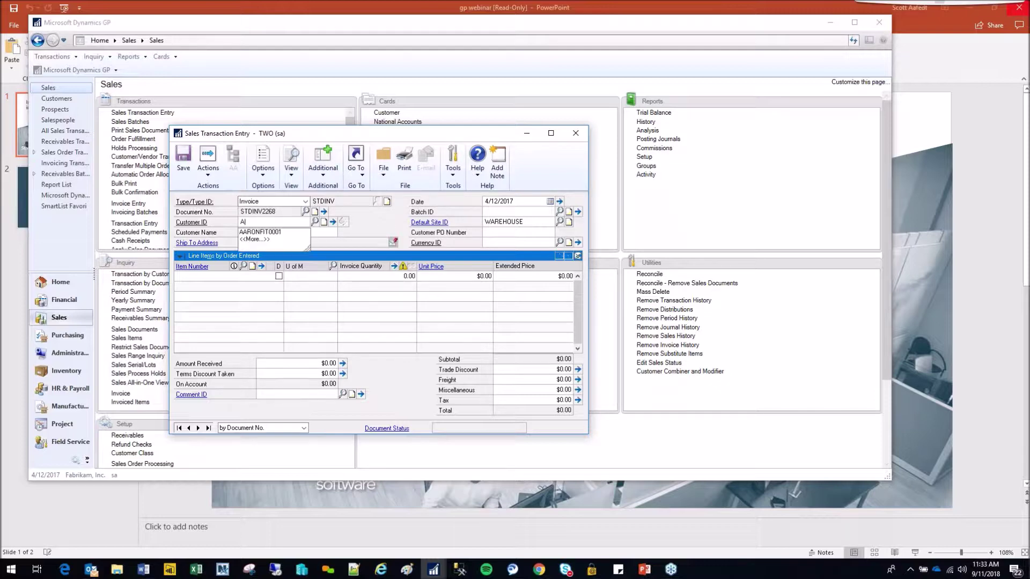
key("Tab")
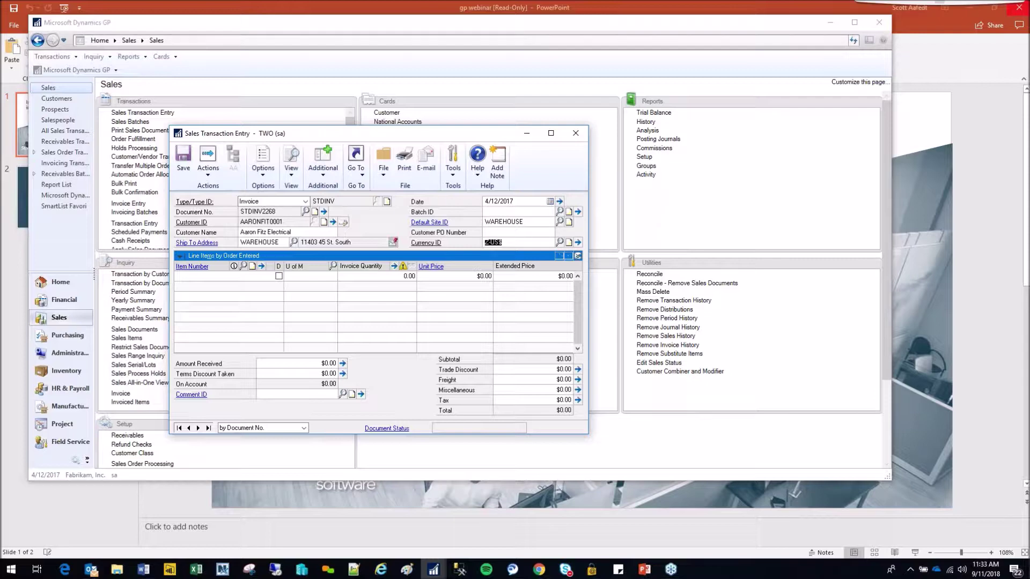
- Add NEW_IV_ITEM at quantity 1 and enter the credit limit override password
type("NEW_IV_ITEM")
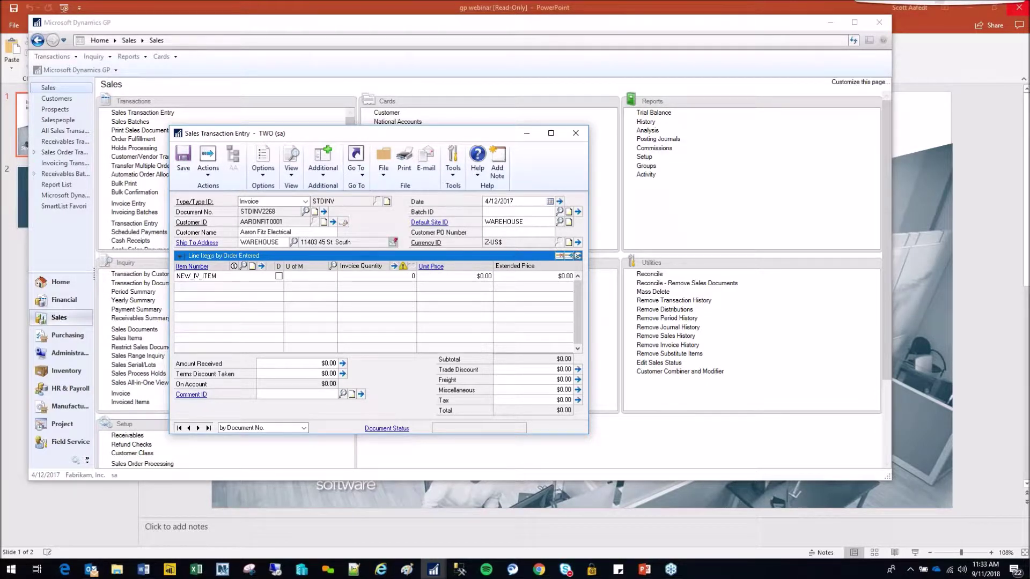
key("Tab")
key("Tab")
type("access")
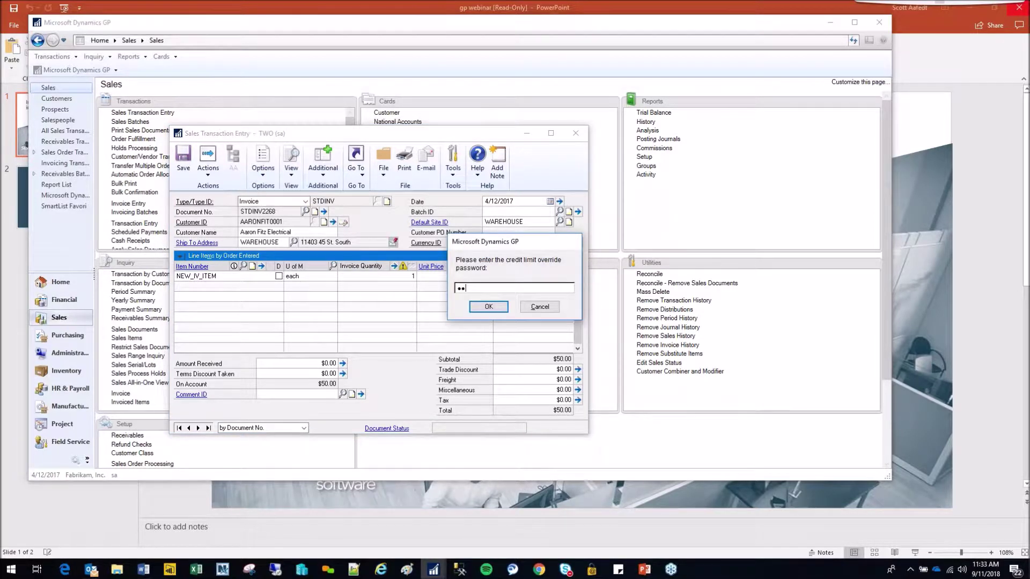
key("Return")
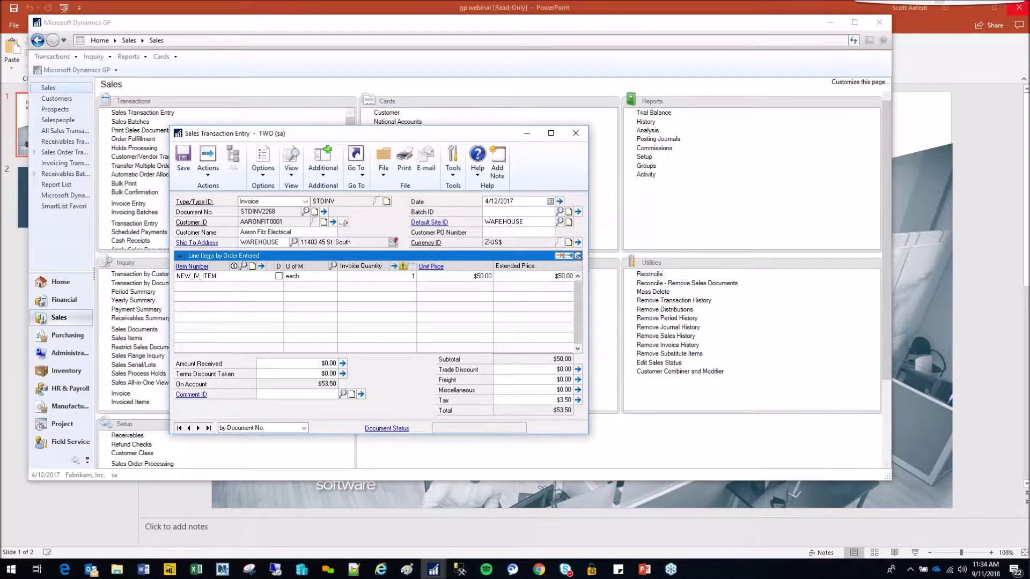
- Move the suggestions window aside and review INSTALL_PACK's sales script in the suggested item setup
left_click_drag(310, 82, 547, 78)
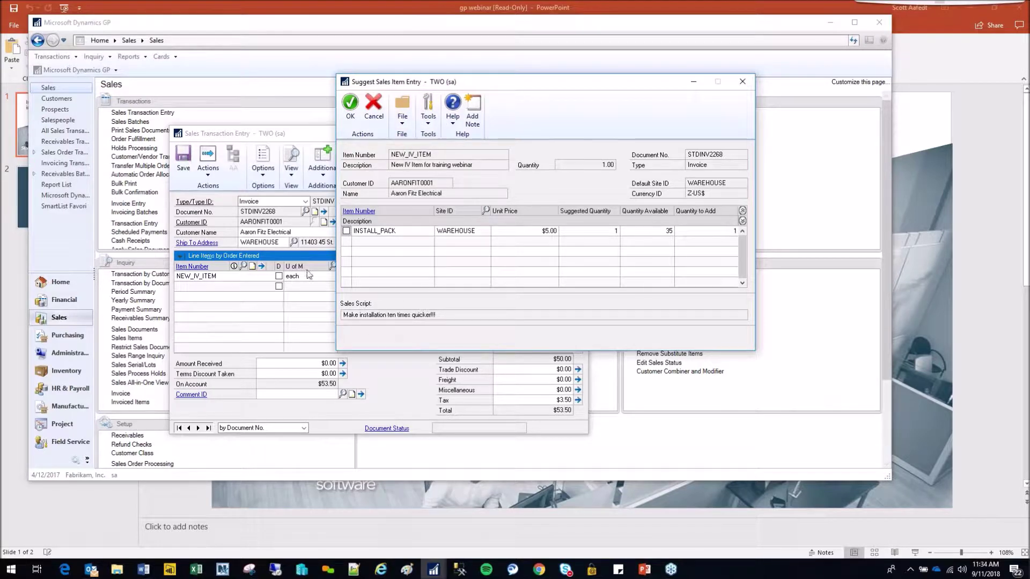
left_click(445, 570)
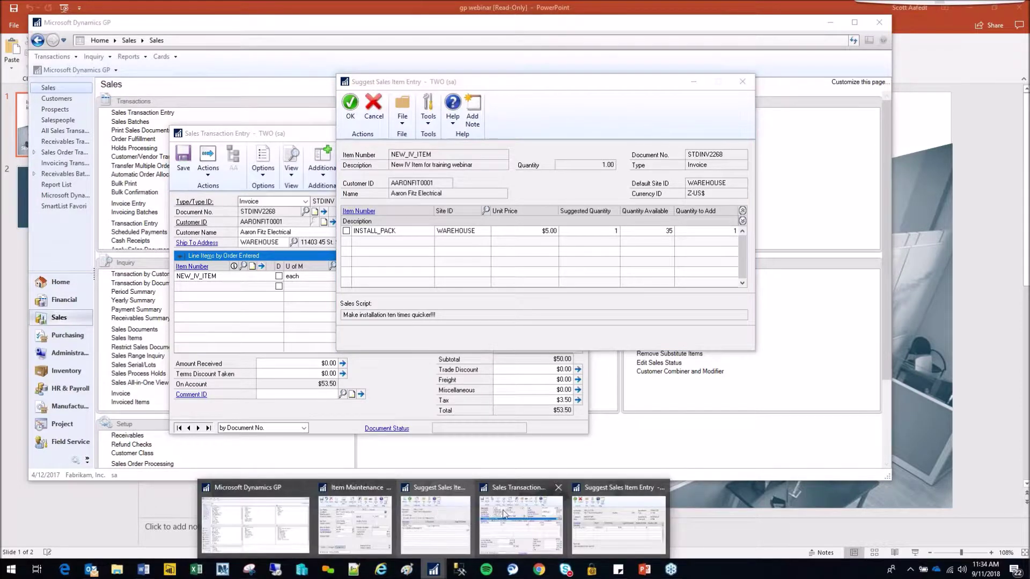
left_click(436, 526)
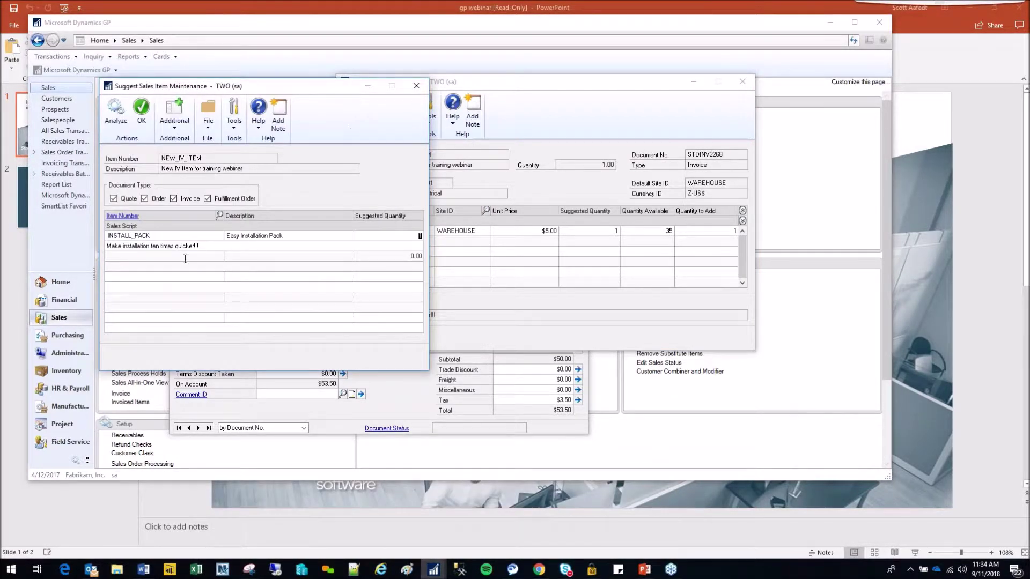
left_click(153, 245)
left_click(218, 247)
- Mark INSTALL_PACK in the invoice suggestions and add it as a $5.00 line
left_click(477, 304)
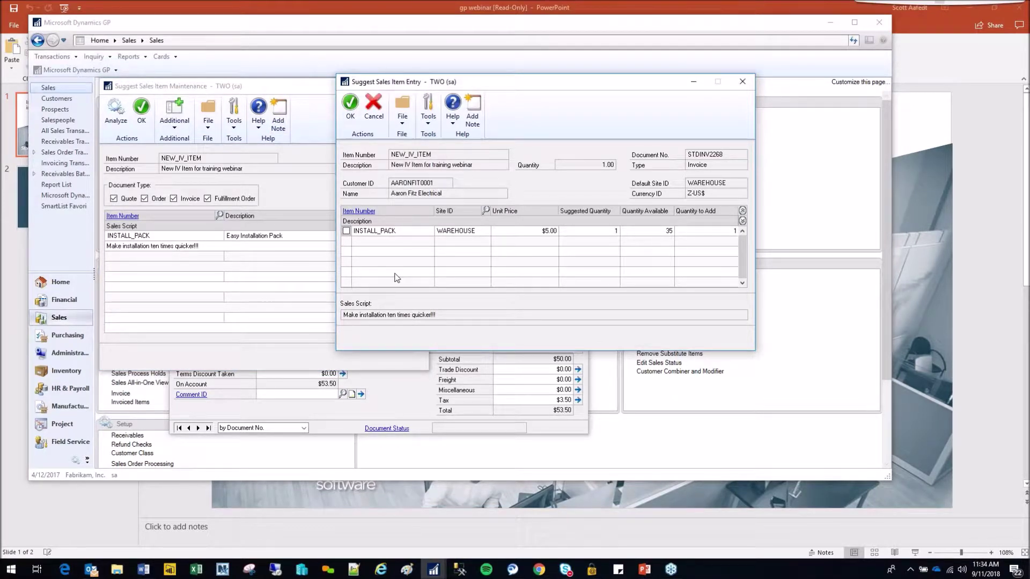
left_click(705, 230)
left_click(346, 230)
left_click(350, 105)
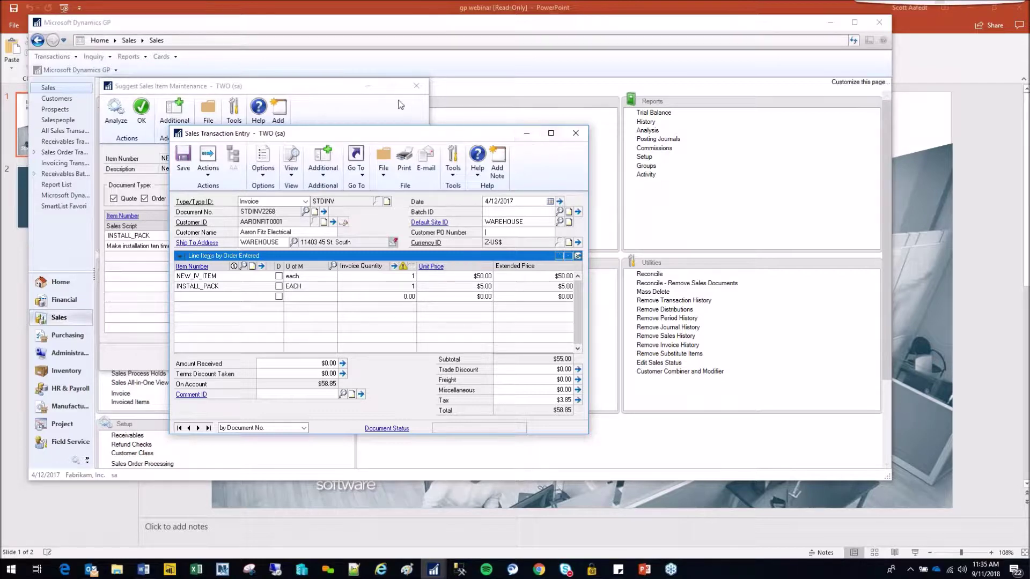
- Delete the test invoice, close the suggested item setup, and bring back NEW_IV_ITEM's record
left_click(576, 134)
left_click(520, 314)
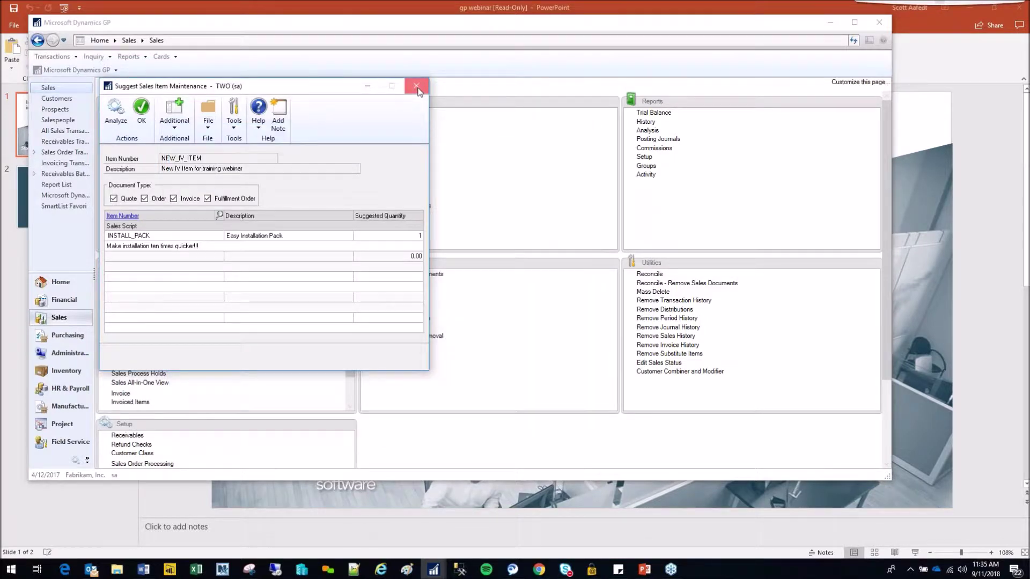
left_click(417, 88)
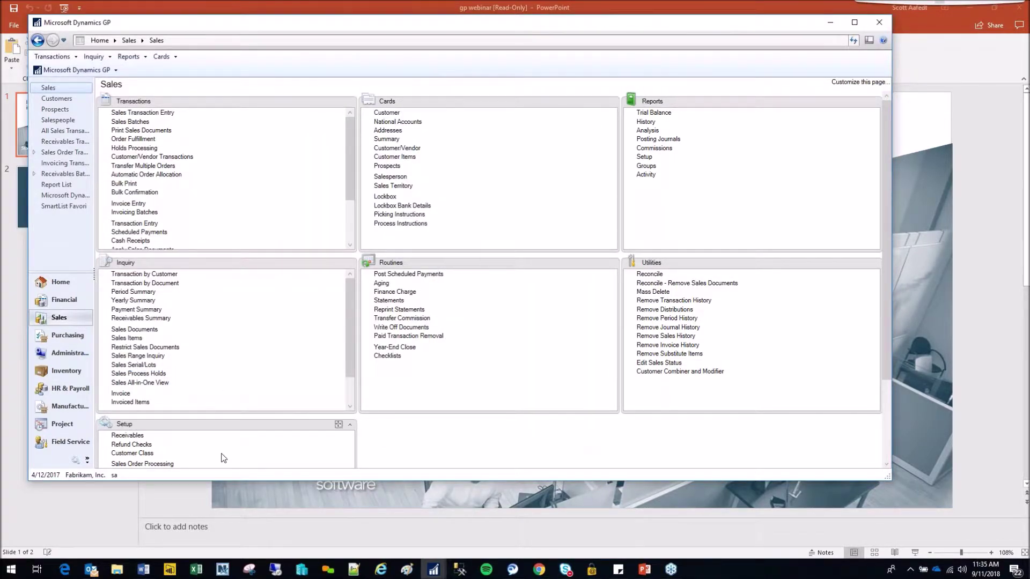
mouse_move(436, 572)
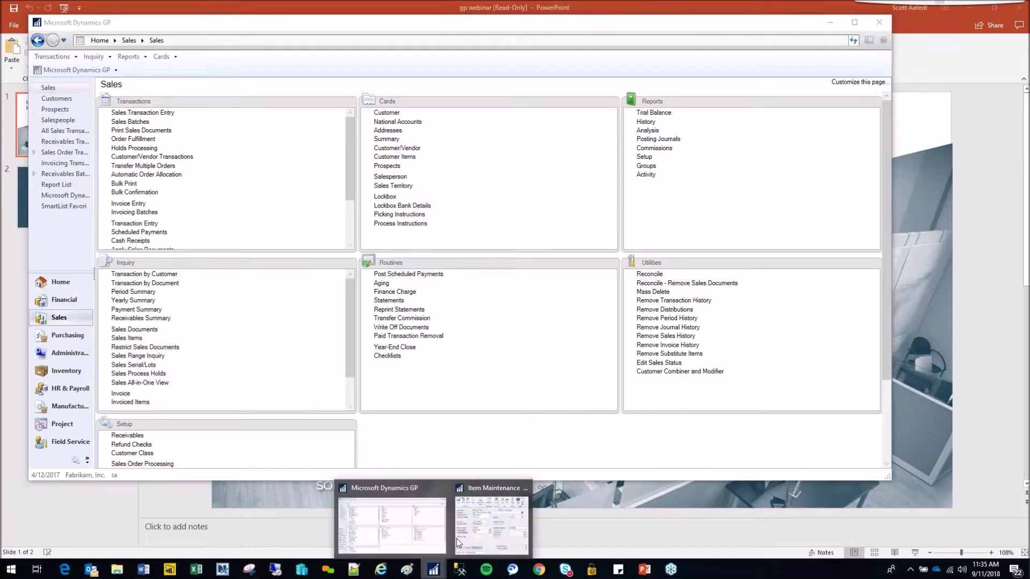
left_click(475, 518)
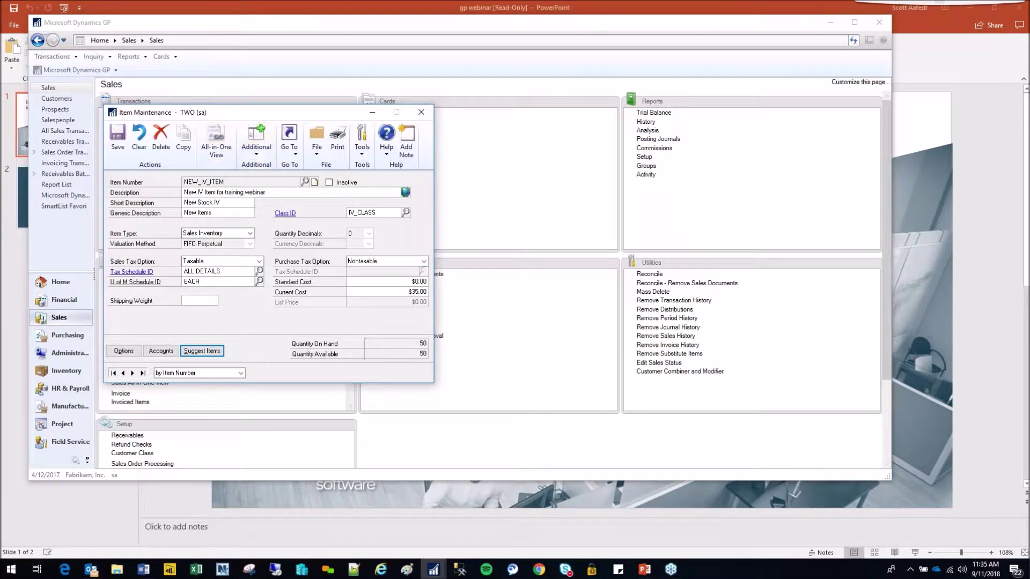
left_click(292, 154)
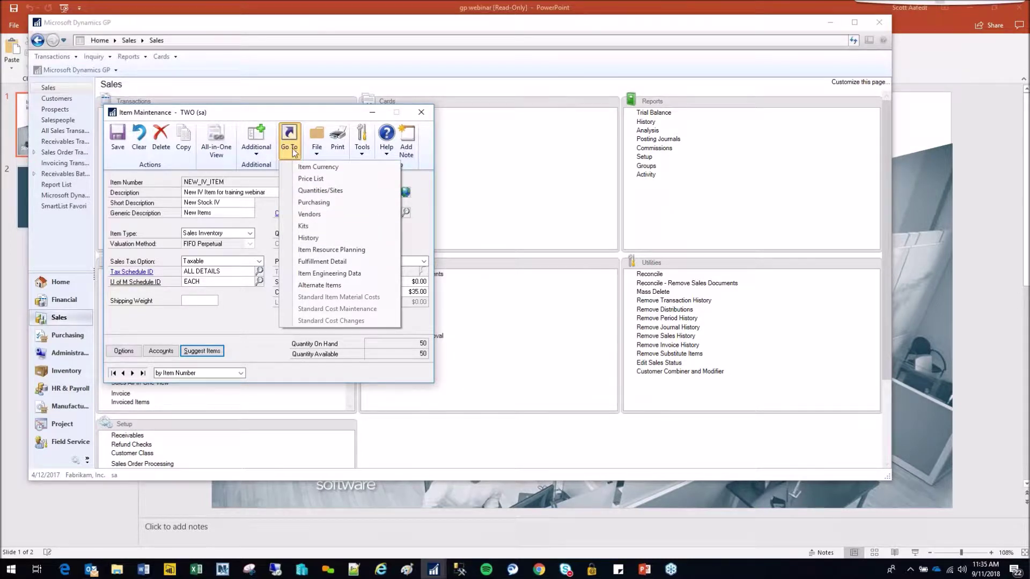
- Confirm OLD_IV_ITEM is listed as NEW_IV_ITEM's alternate, then close Alternate Items and Item Maintenance
left_click(335, 285)
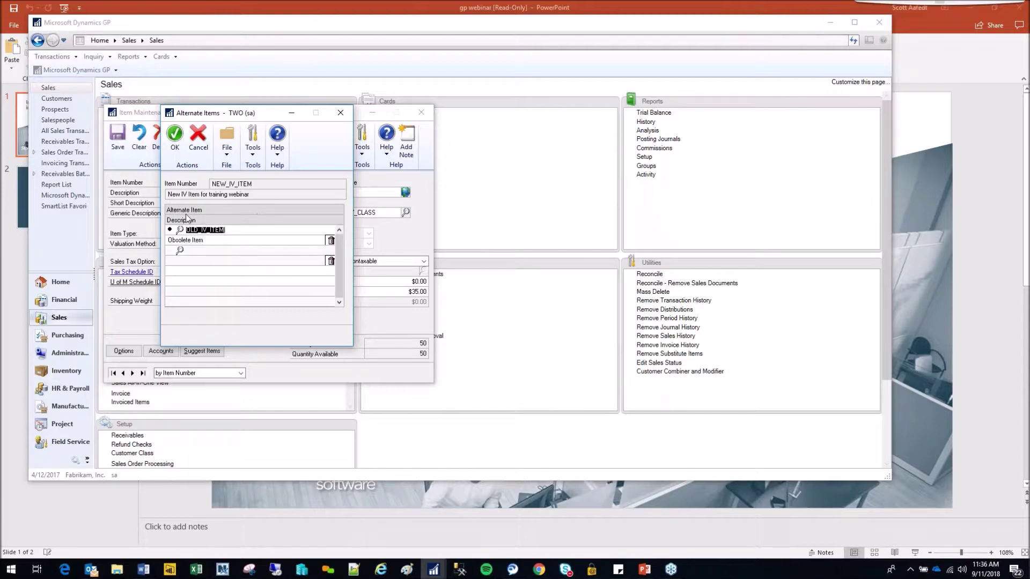
left_click(339, 114)
left_click(421, 114)
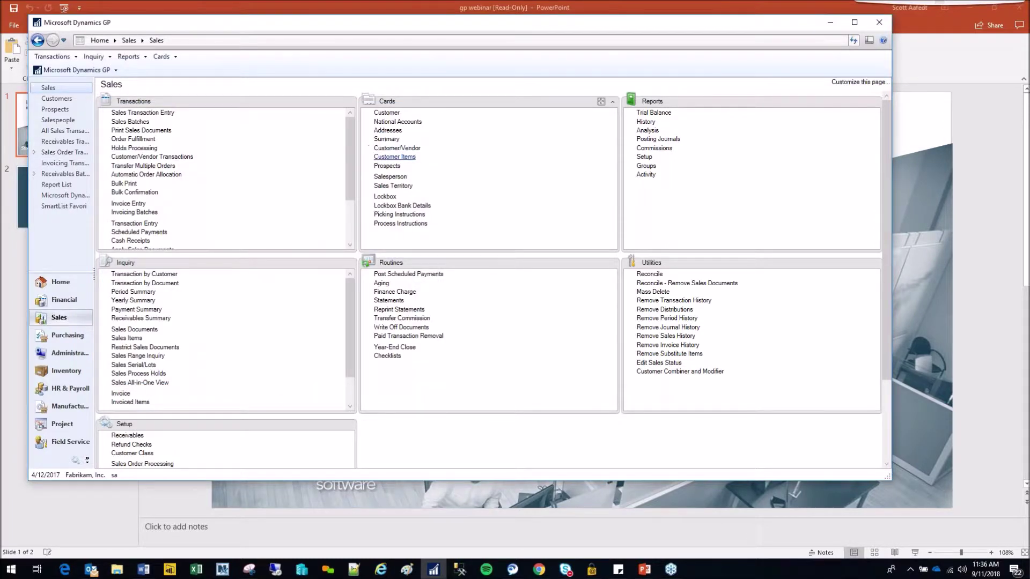
- Start a new Invoice with the next document number for the suggested customer
left_click(145, 113)
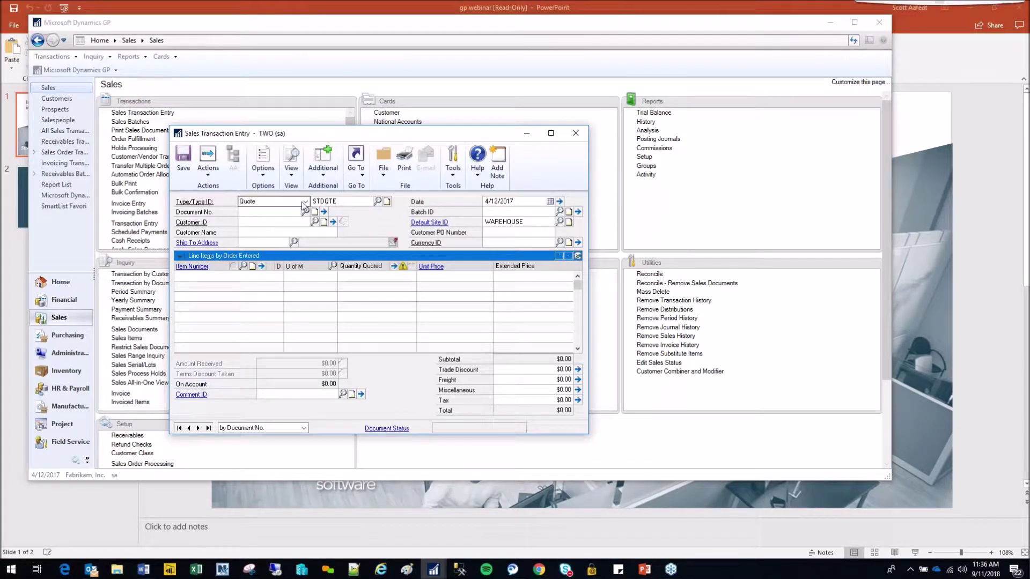
left_click(304, 201)
left_click(266, 229)
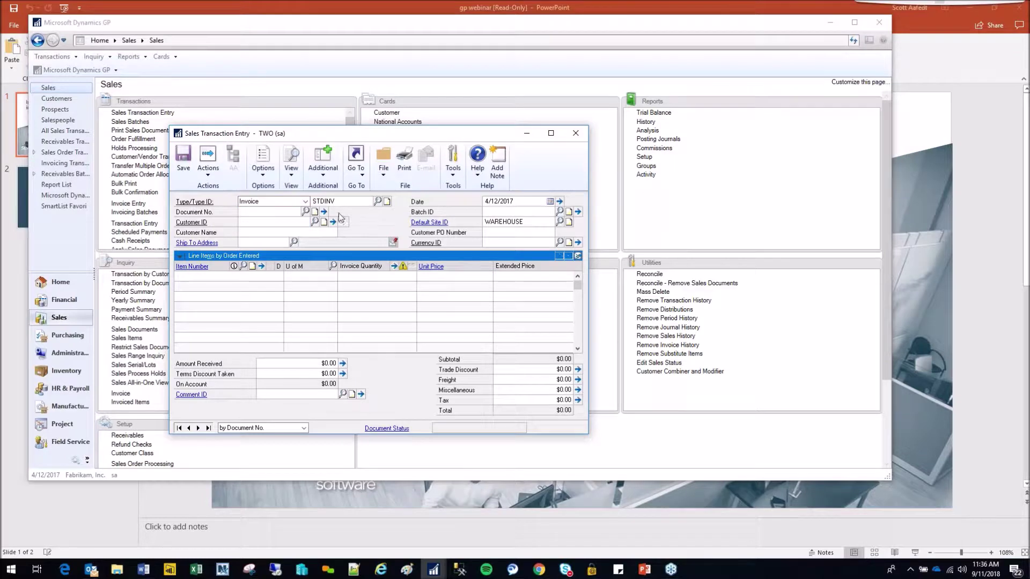
left_click(279, 223)
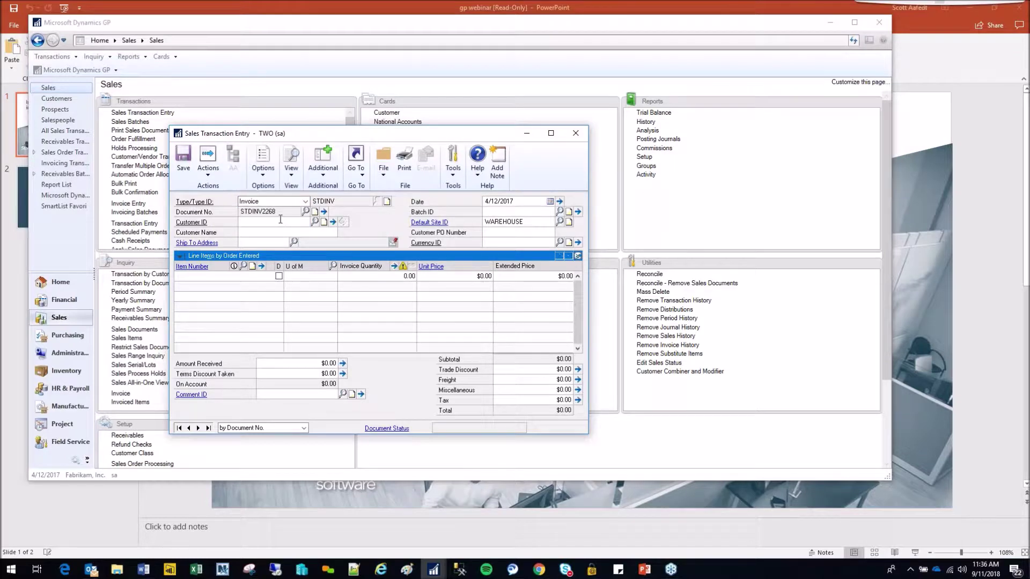
type("a")
left_click(268, 232)
key("Tab")
- Add NEW_IV_ITEM_2 at quantity 1 and back order the entire shortage
left_click(196, 275)
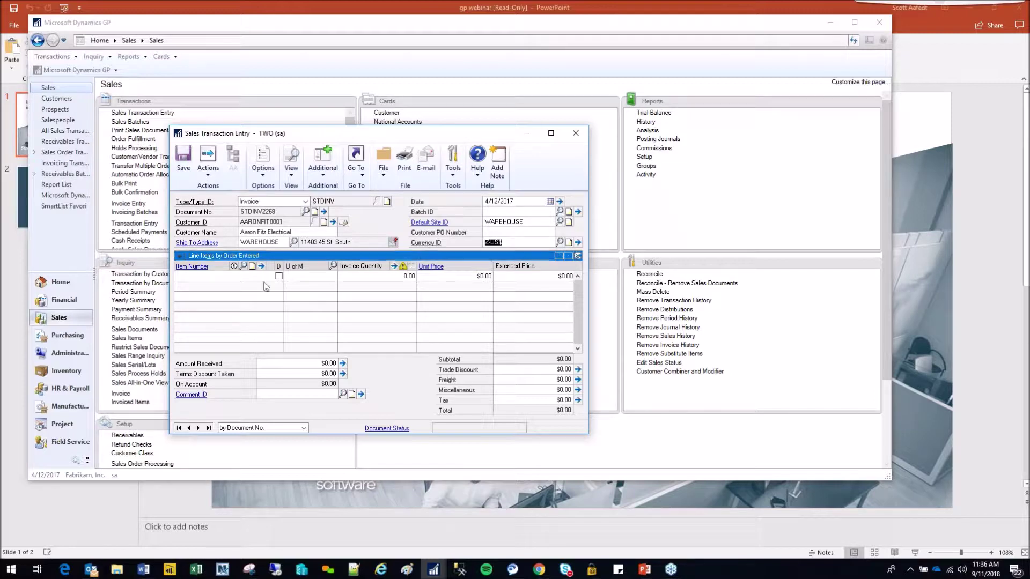
type("NEW")
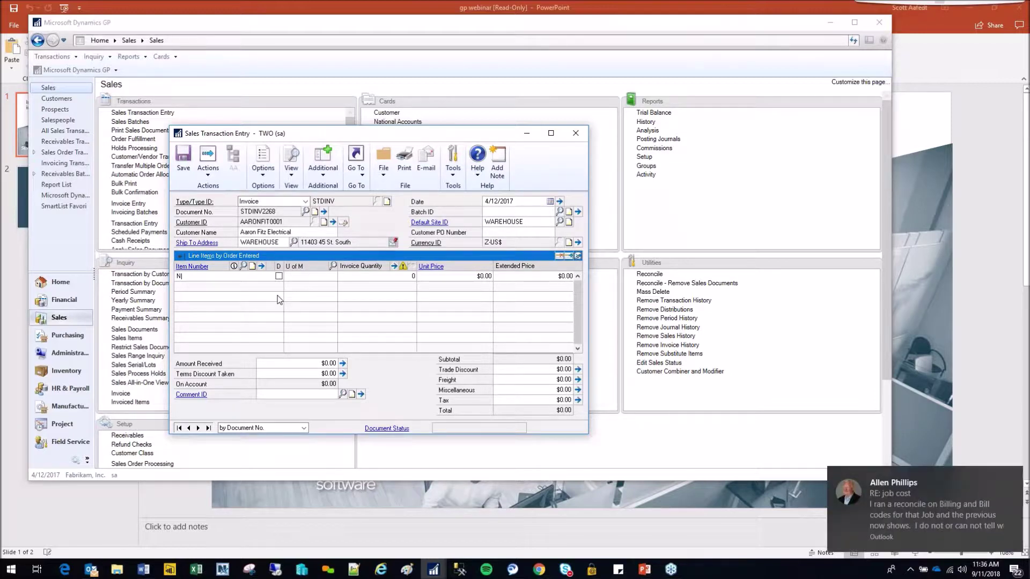
key("Down")
key("Return")
key("Tab")
type("1")
key("Tab")
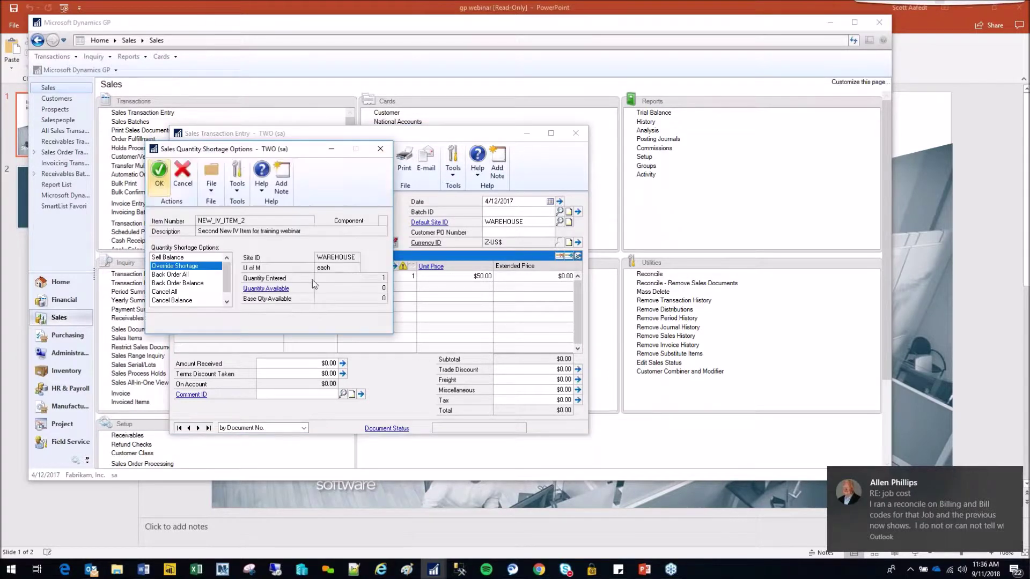
left_click(188, 276)
key("Tab")
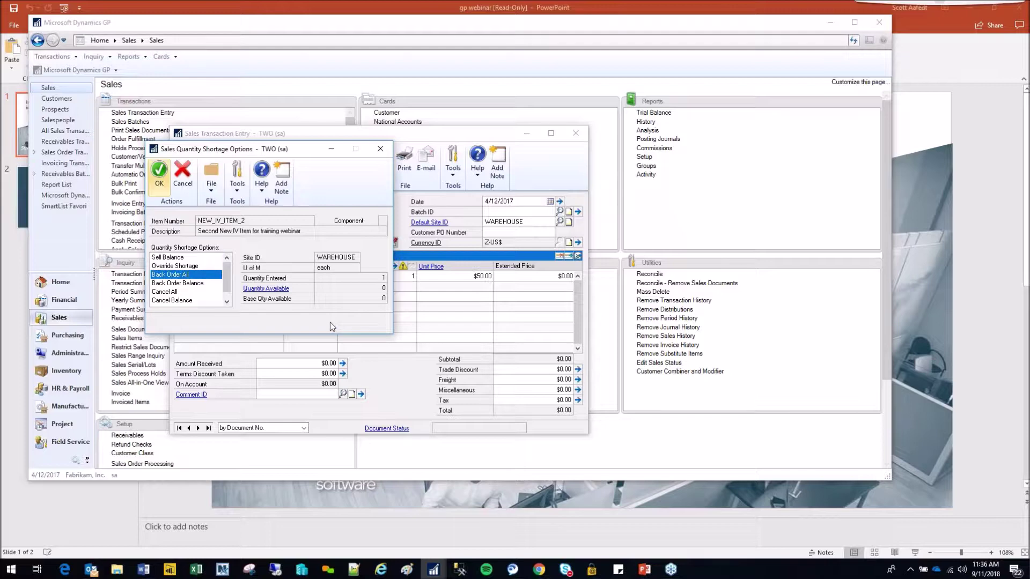
left_click(159, 178)
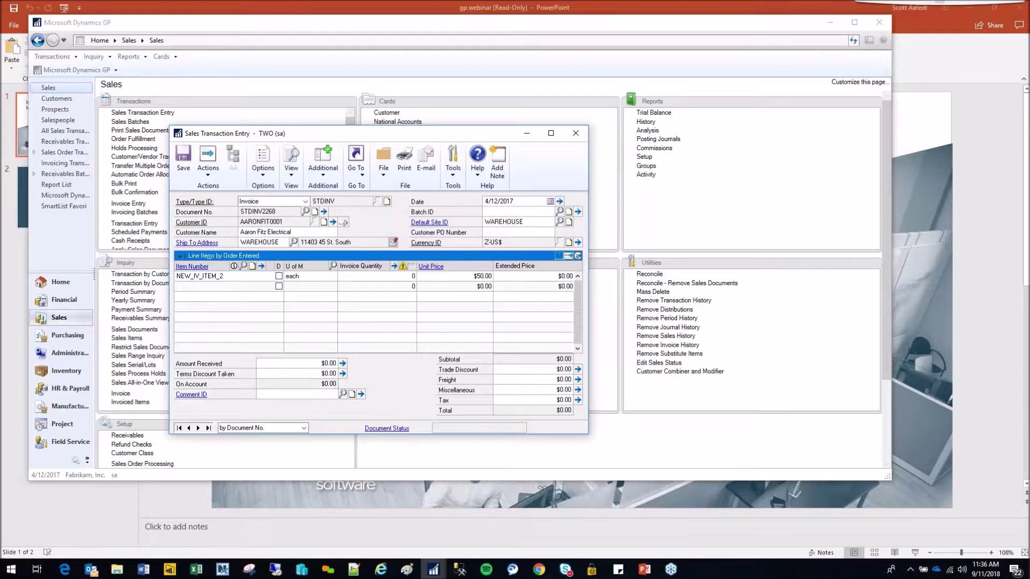
- Try opening the line item's maintenance record, move the invoice lower right, and show the Inventory page
right_click(202, 277)
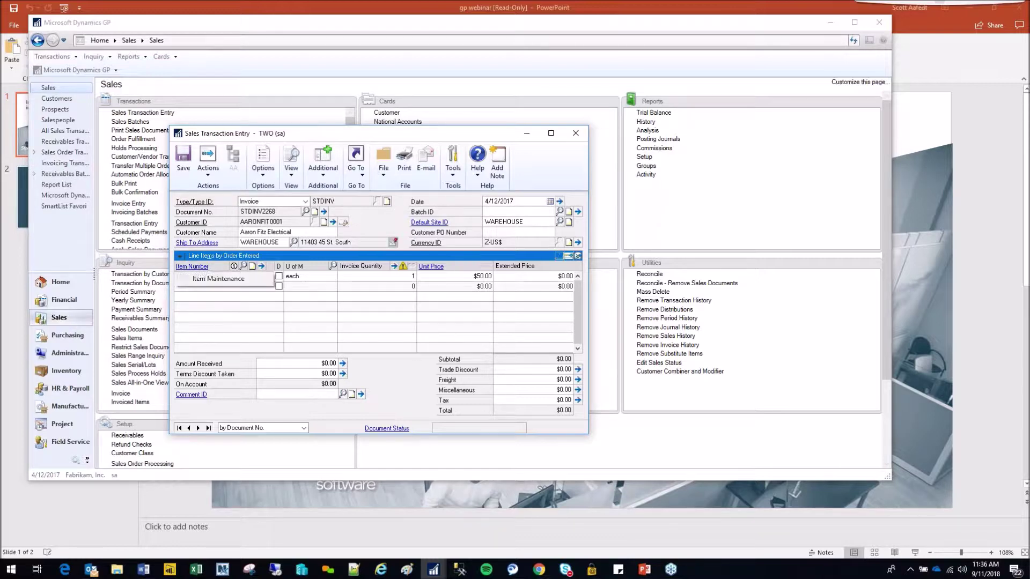
left_click(217, 284)
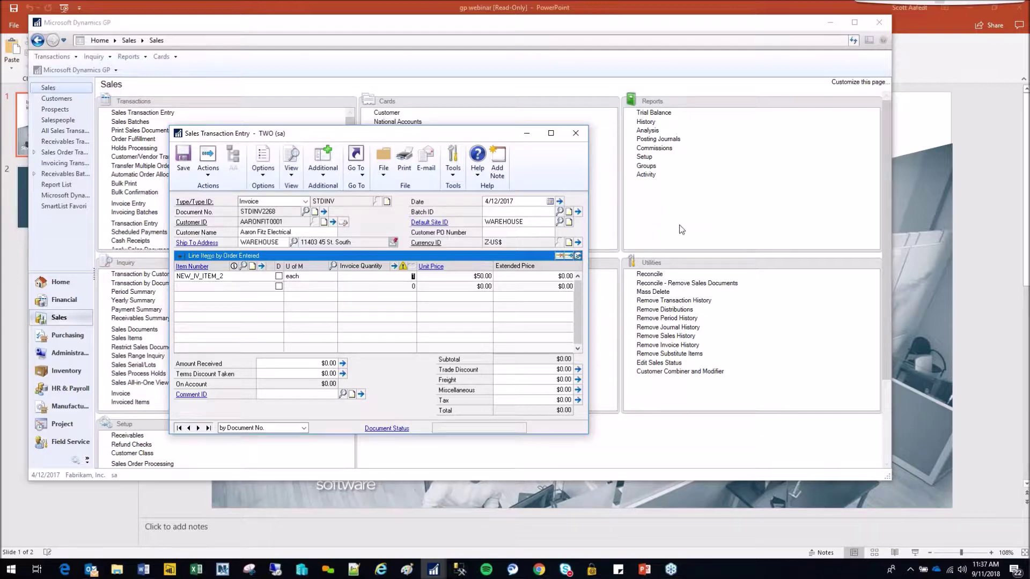
left_click_drag(447, 136, 810, 186)
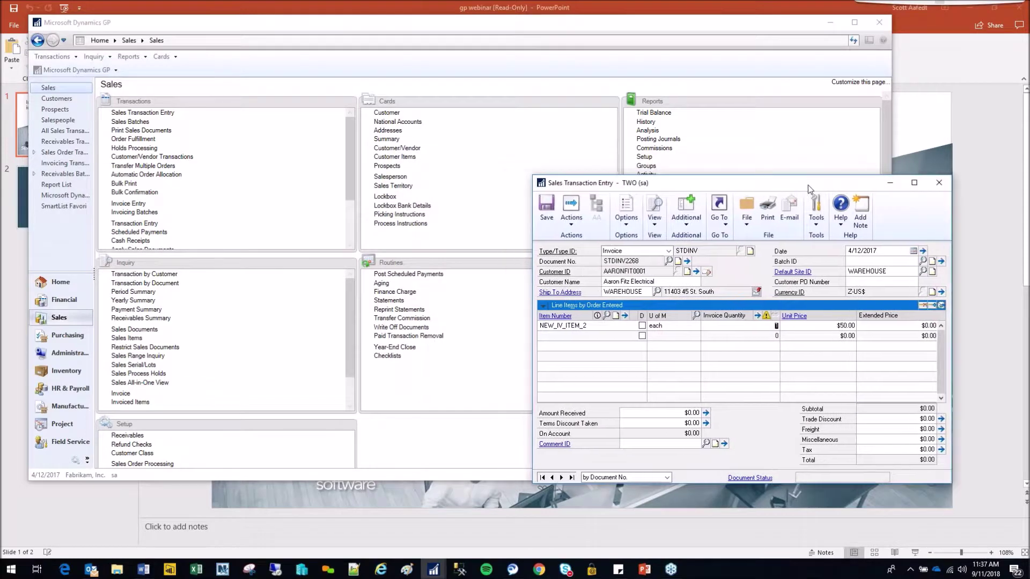
left_click(65, 377)
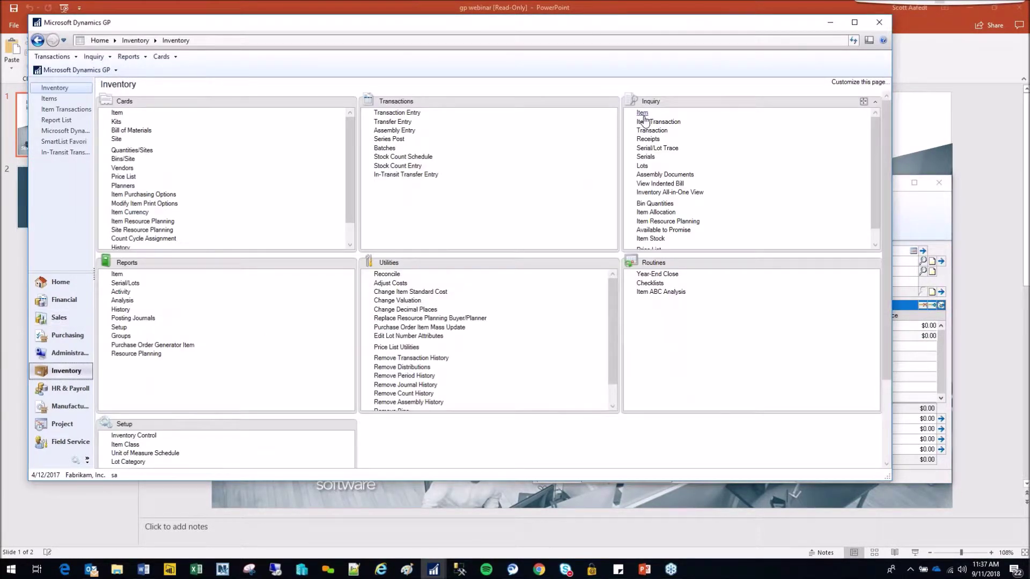
left_click(643, 114)
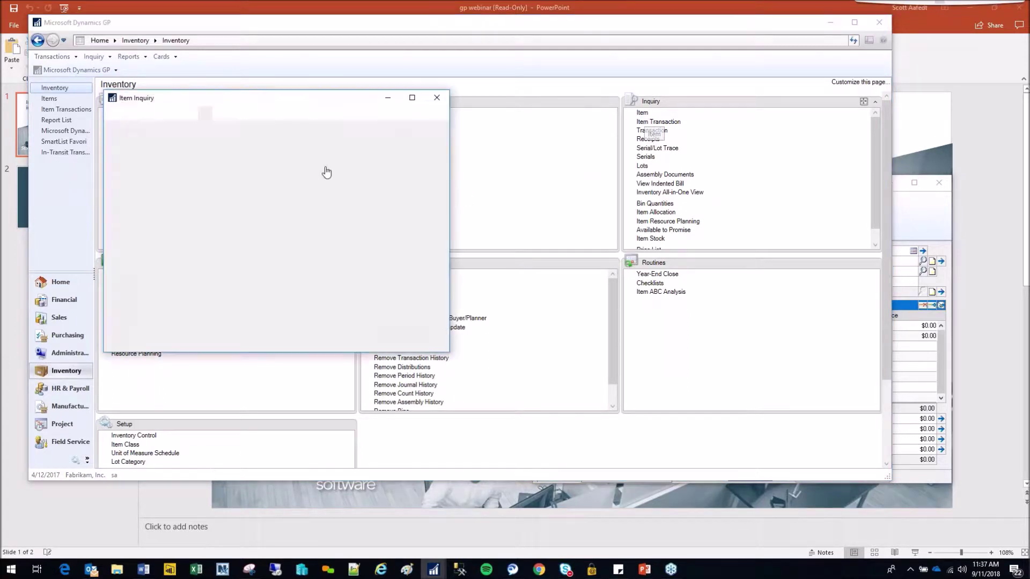
type("NEW")
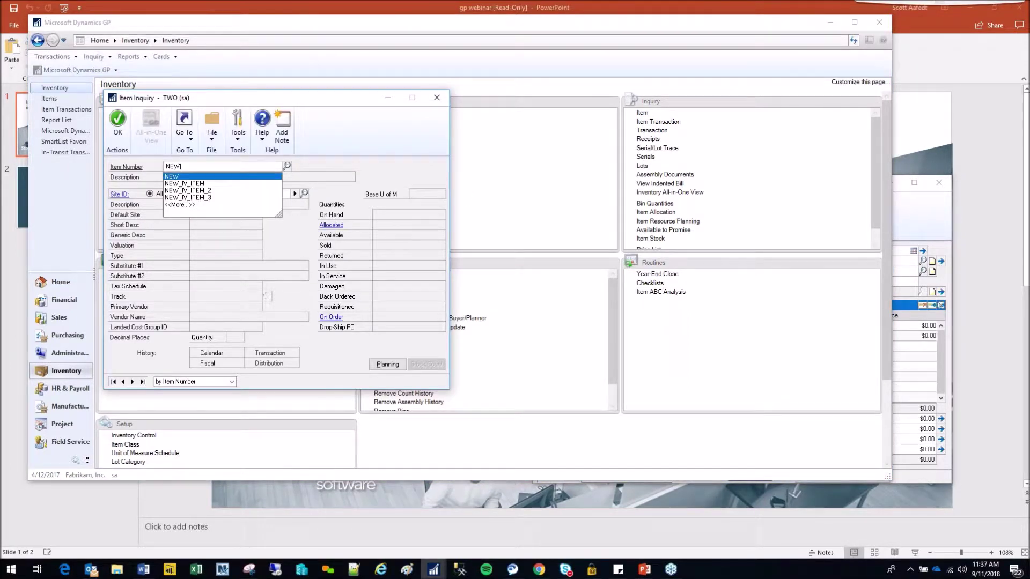
key("Down")
key("Return")
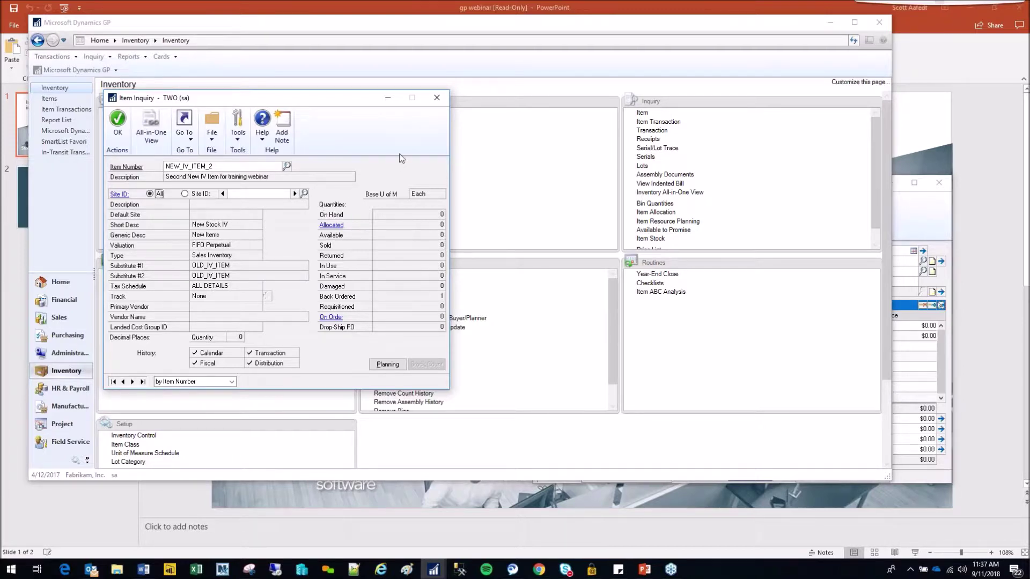
left_click(437, 99)
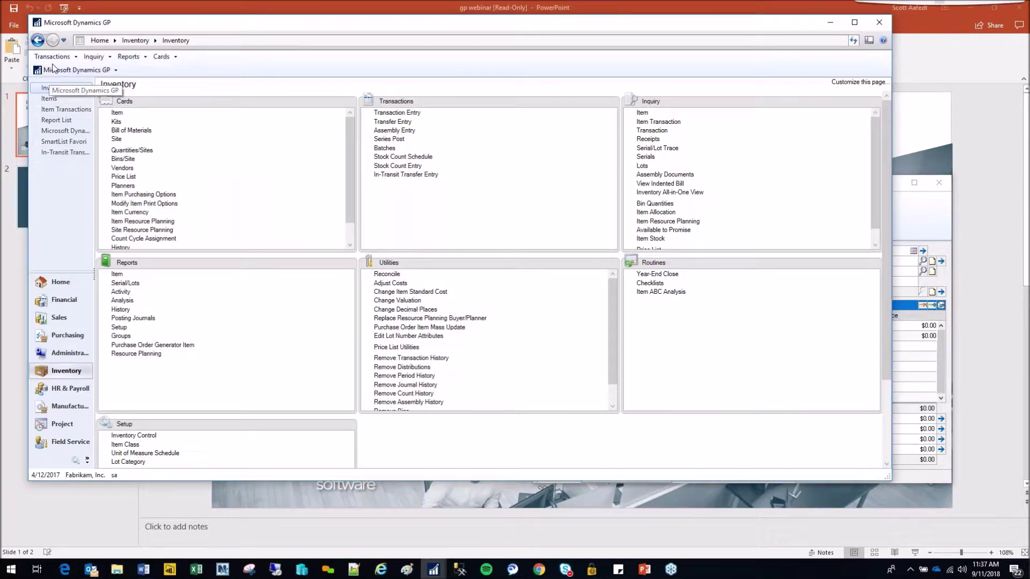
left_click(78, 70)
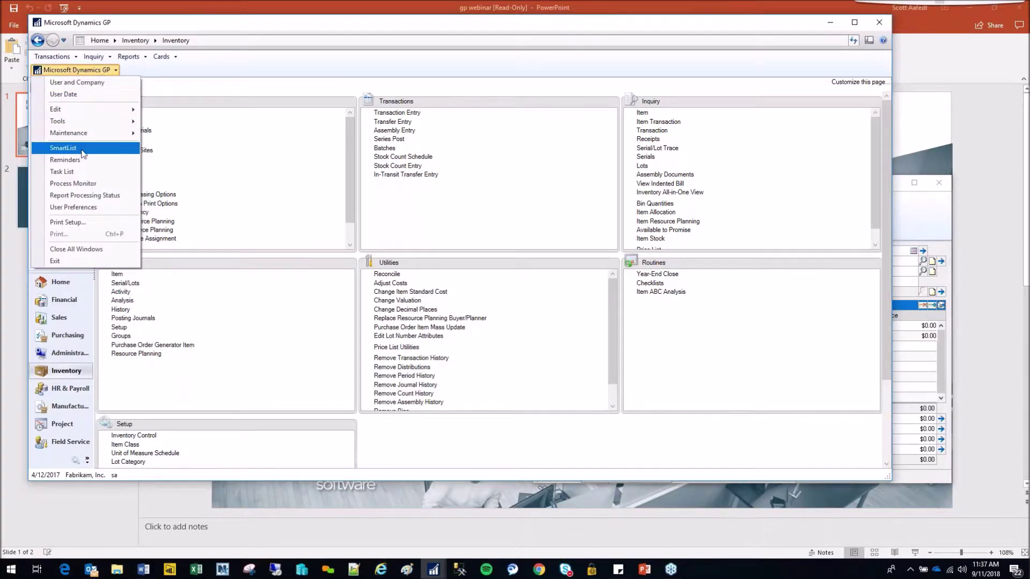
left_click(80, 164)
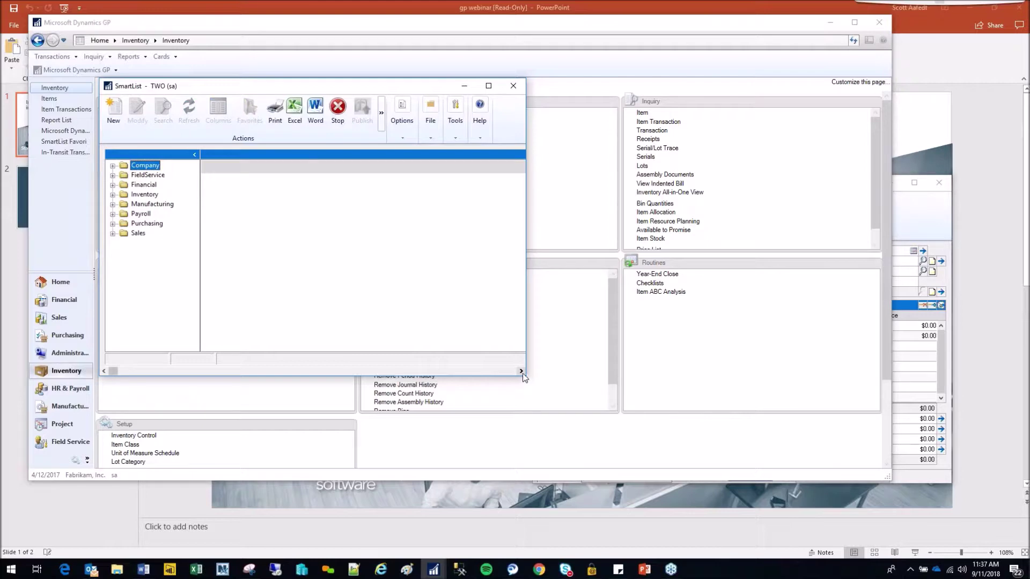
left_click(112, 195)
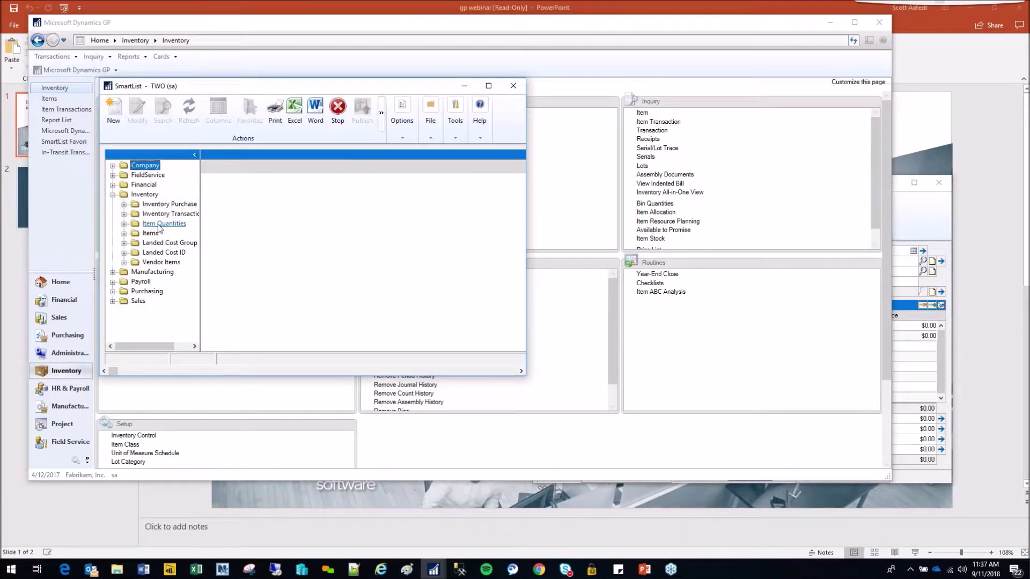
left_click(125, 234)
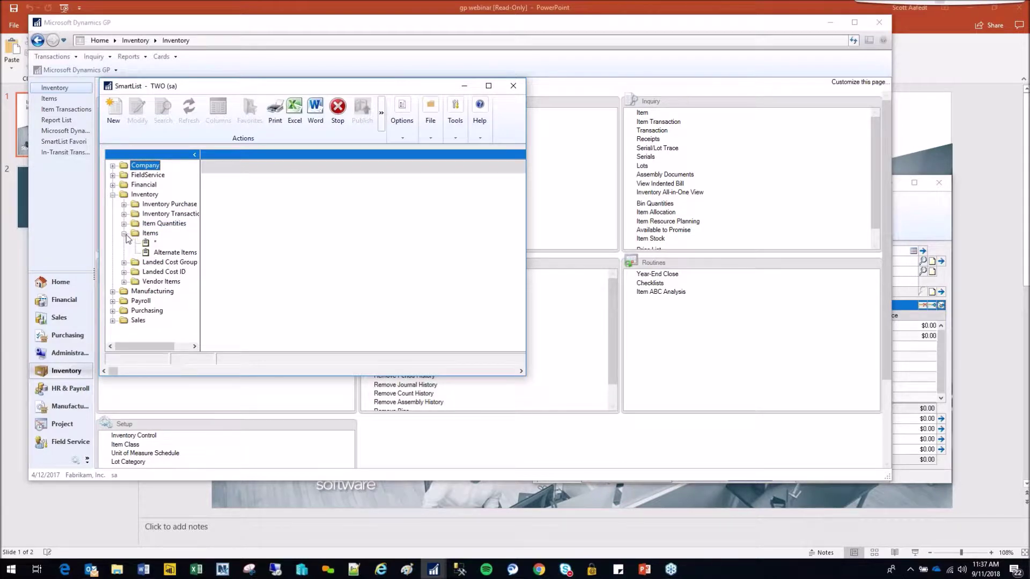
left_click(176, 253)
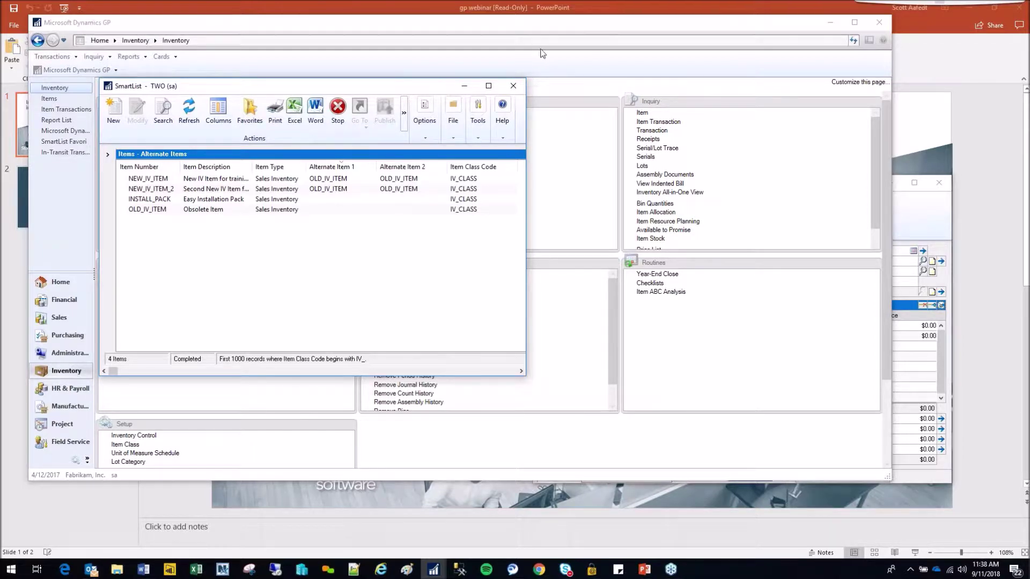
left_click(514, 87)
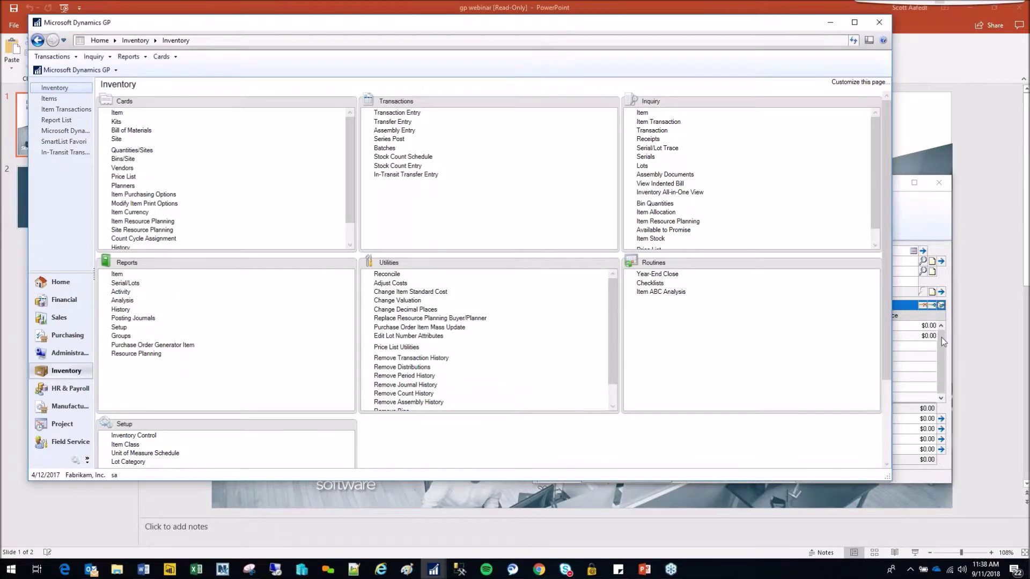
- Bring invoice STDINV2268 forward, check its Additional menu, and close it via the save/delete prompt
left_click(935, 233)
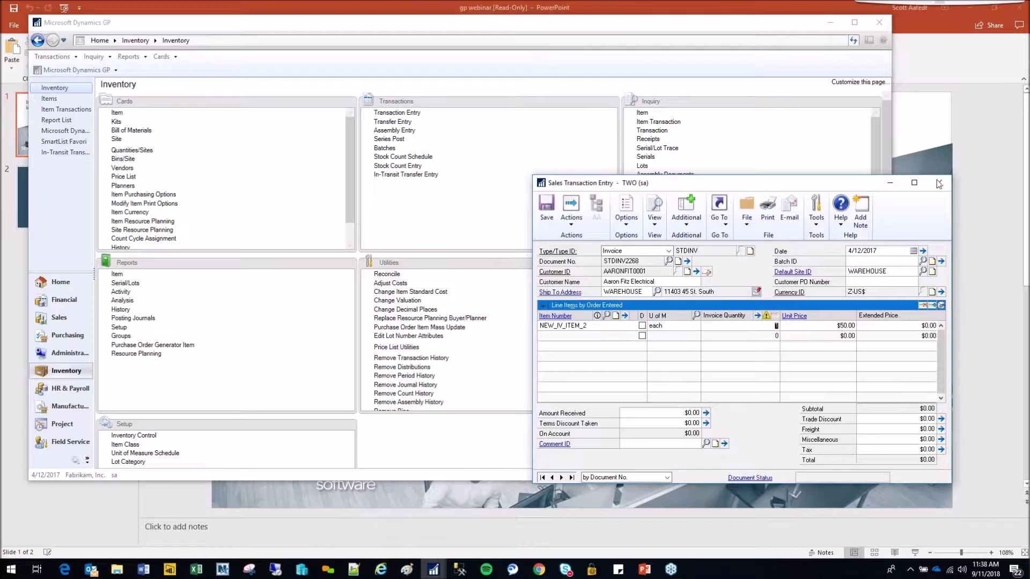
left_click(688, 224)
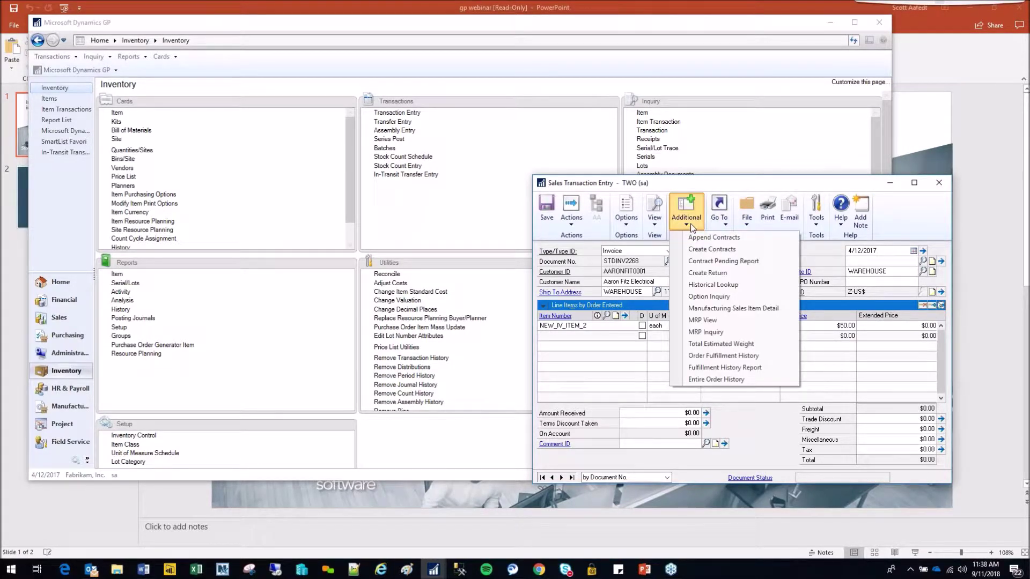
left_click(938, 182)
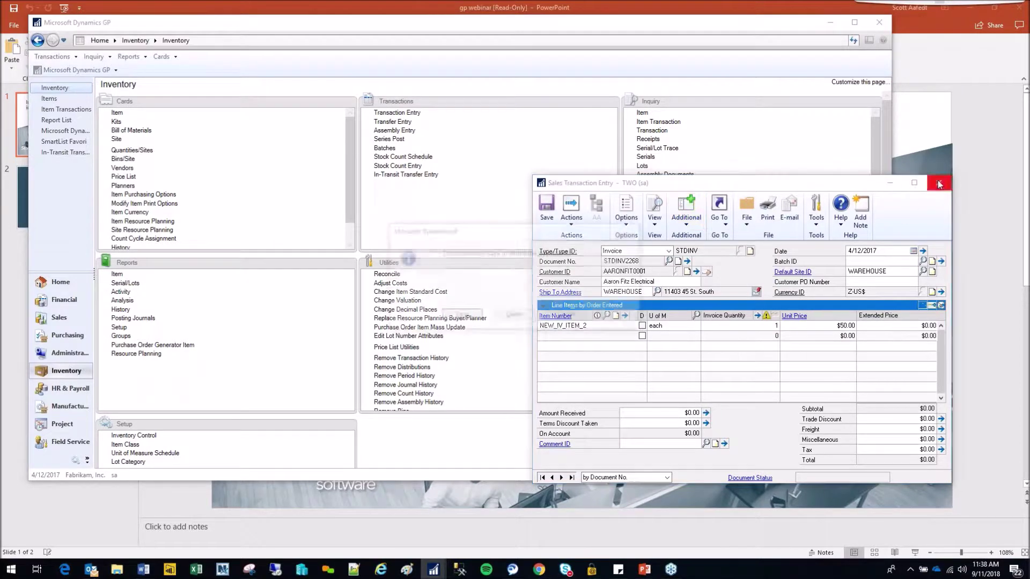
left_click(514, 317)
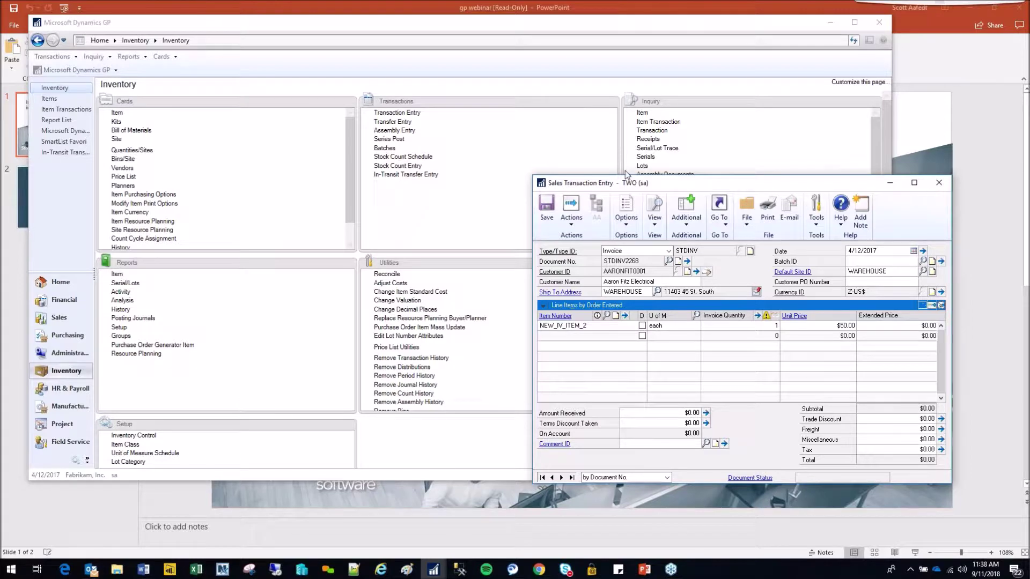
left_click(939, 183)
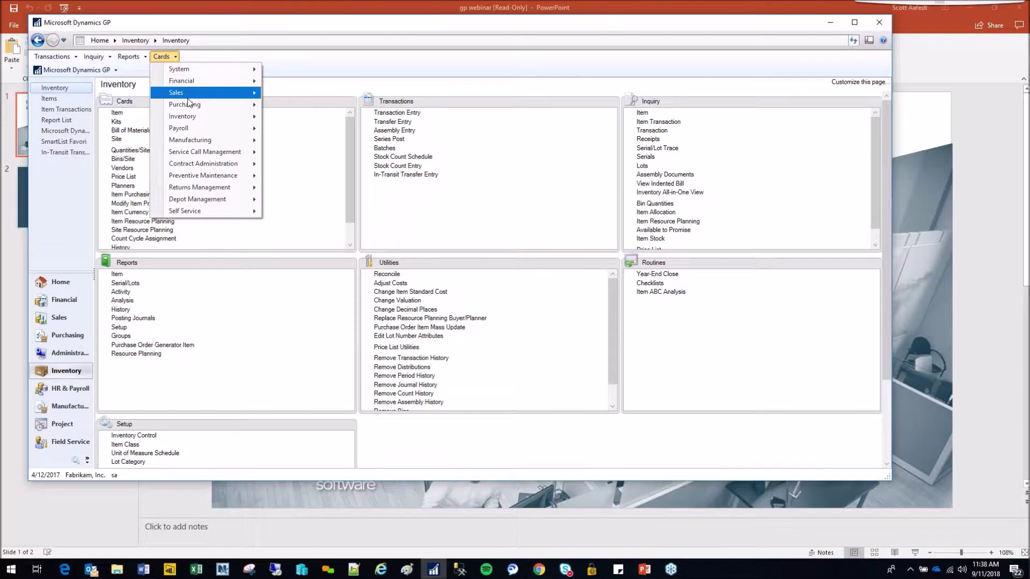
- Open Item Maintenance and review the existing NEW_IV_ITEM record
mouse_move(214, 116)
left_click(297, 120)
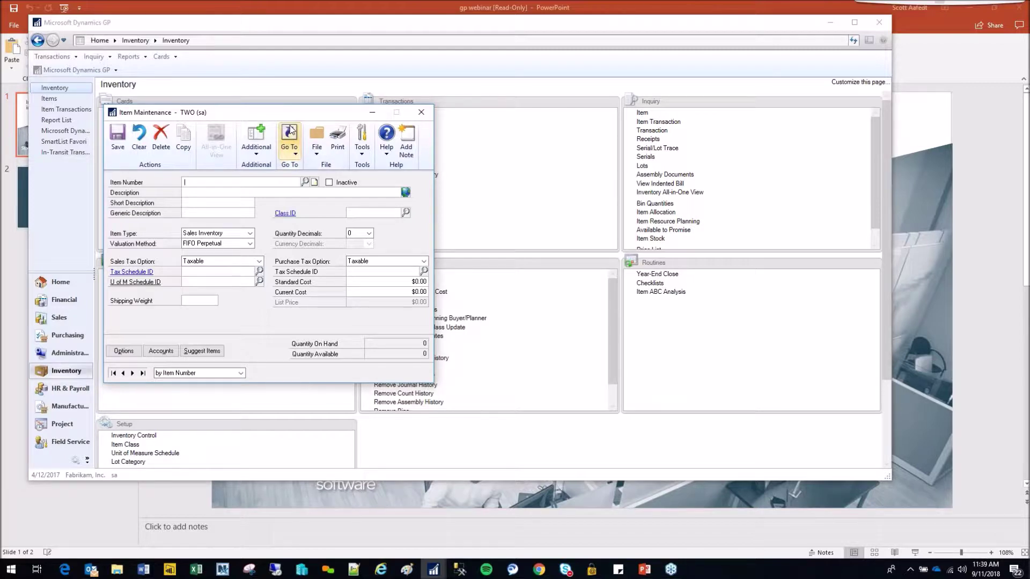
type("NEW")
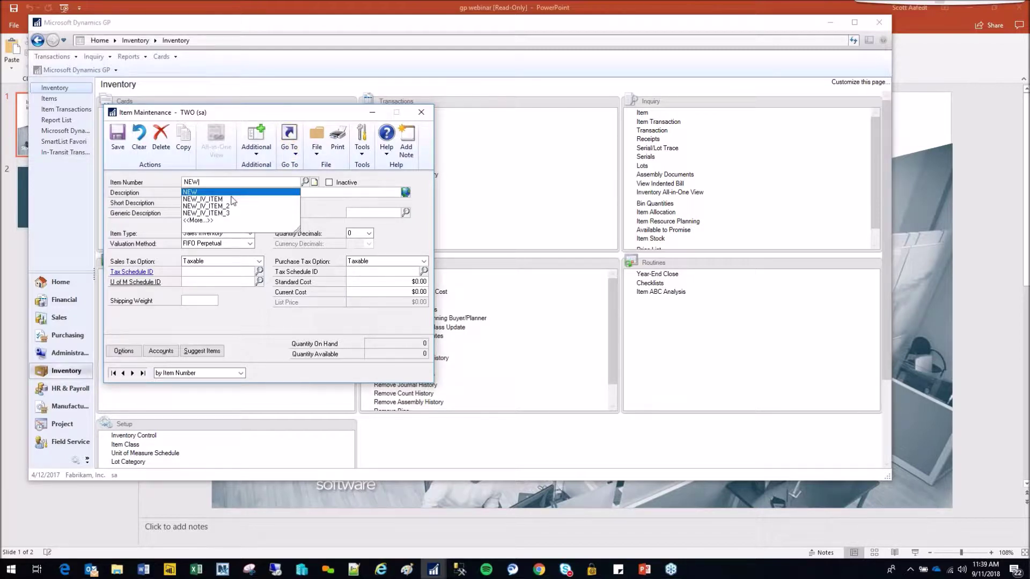
left_click(227, 200)
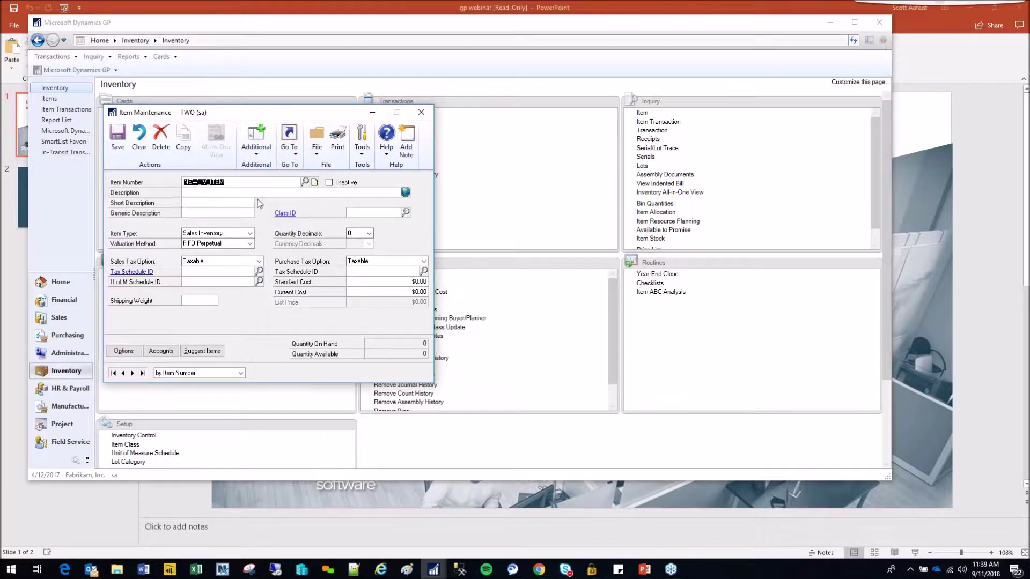
key("Tab")
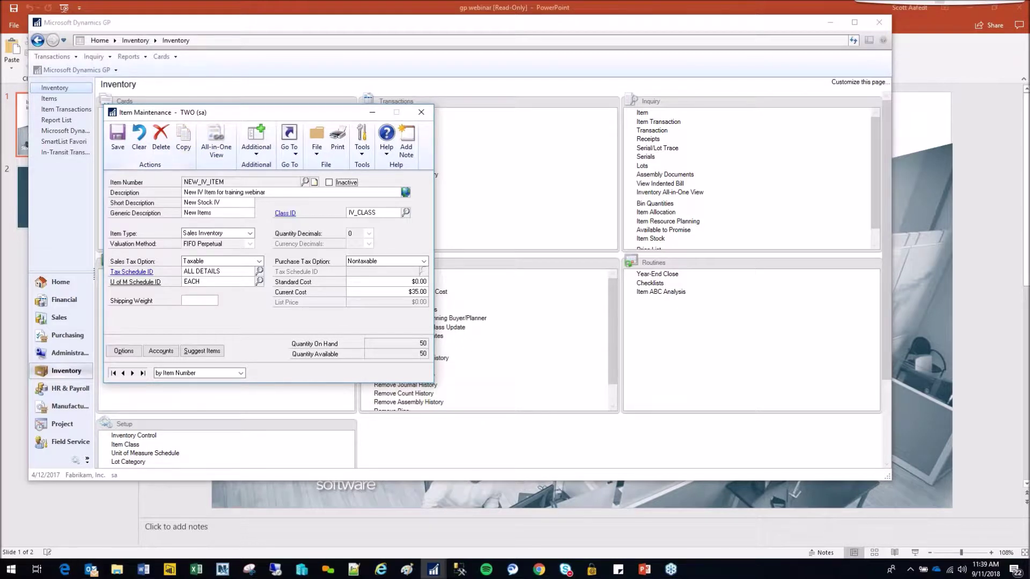
- Clear the form and enter NEW_IV_ITEM_4 as the new item number
left_click(140, 141)
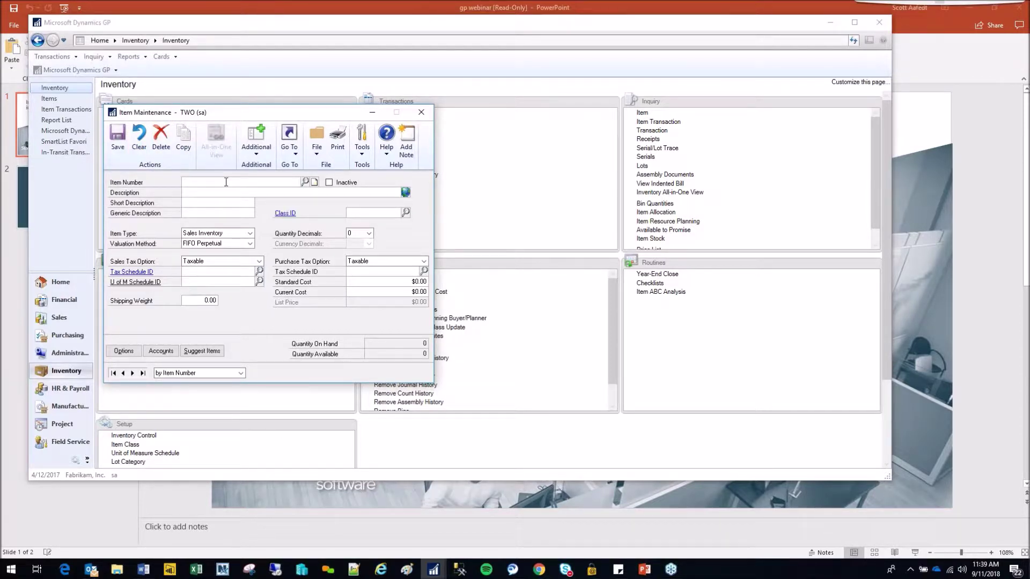
type("NEW_IT")
key("BackSpace")
type("V_ITEM_4")
key("Tab")
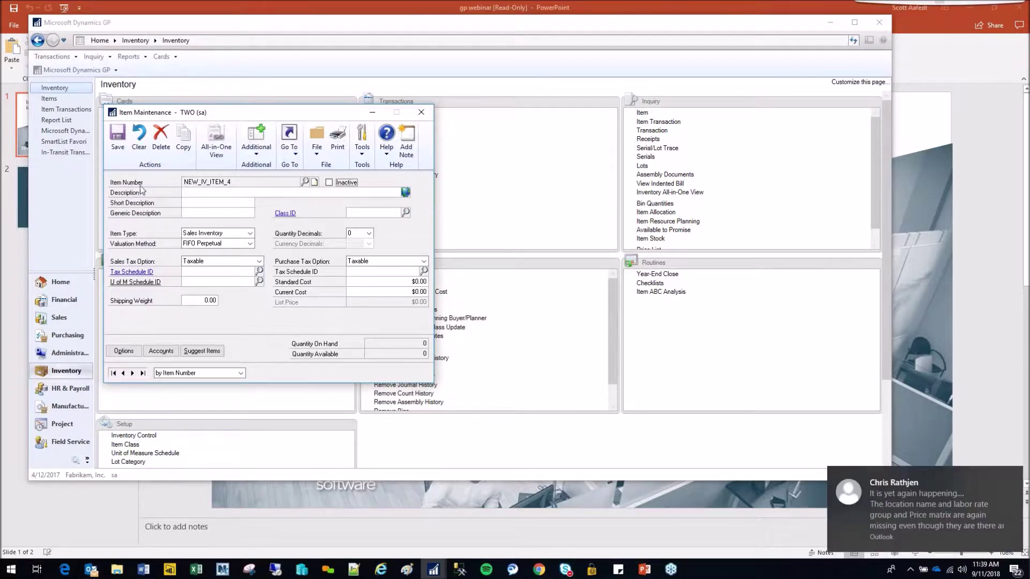
- Copy NEW_IV_ITEM's details into NEW_IV_ITEM_4, excluding the Price List and List Price(s)
left_click(184, 144)
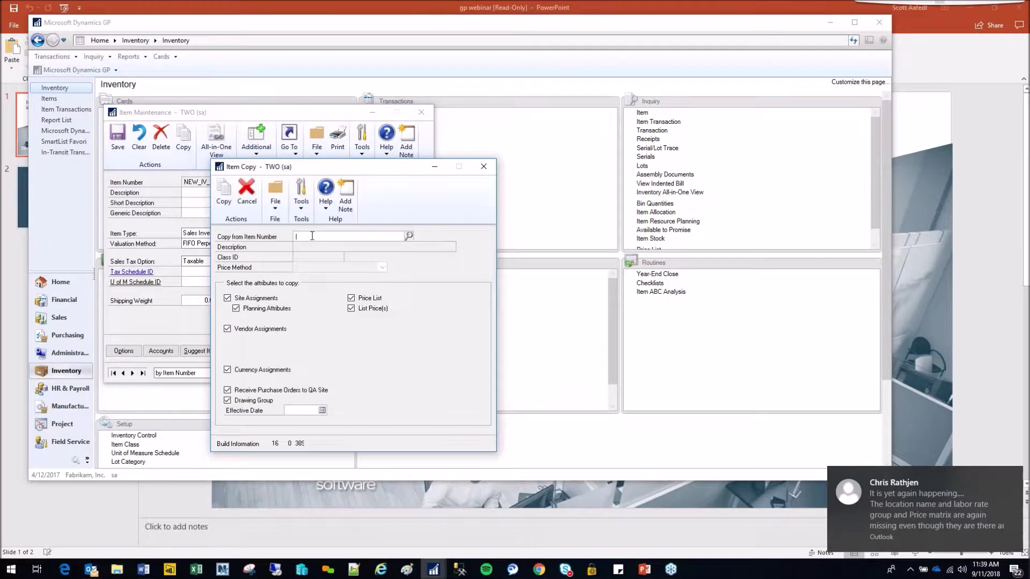
type("NEW_IV_ITEM")
key("Tab")
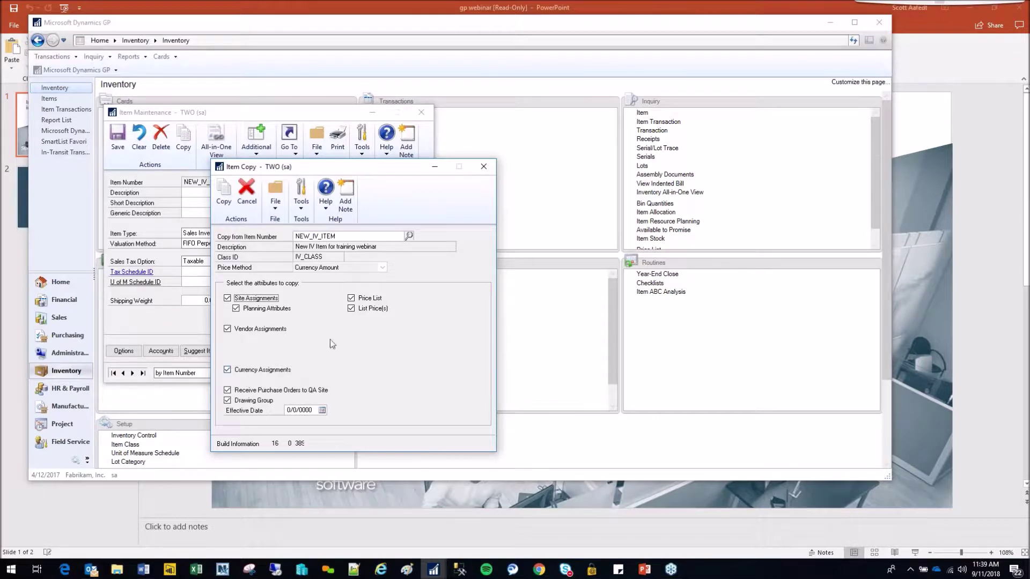
left_click(351, 299)
left_click(351, 308)
left_click(229, 200)
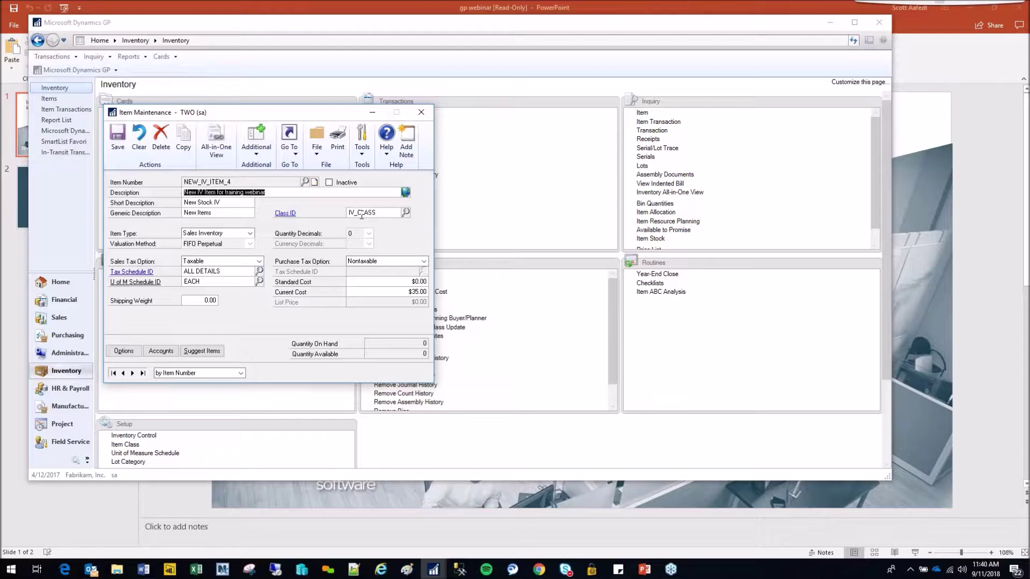
left_click(288, 214)
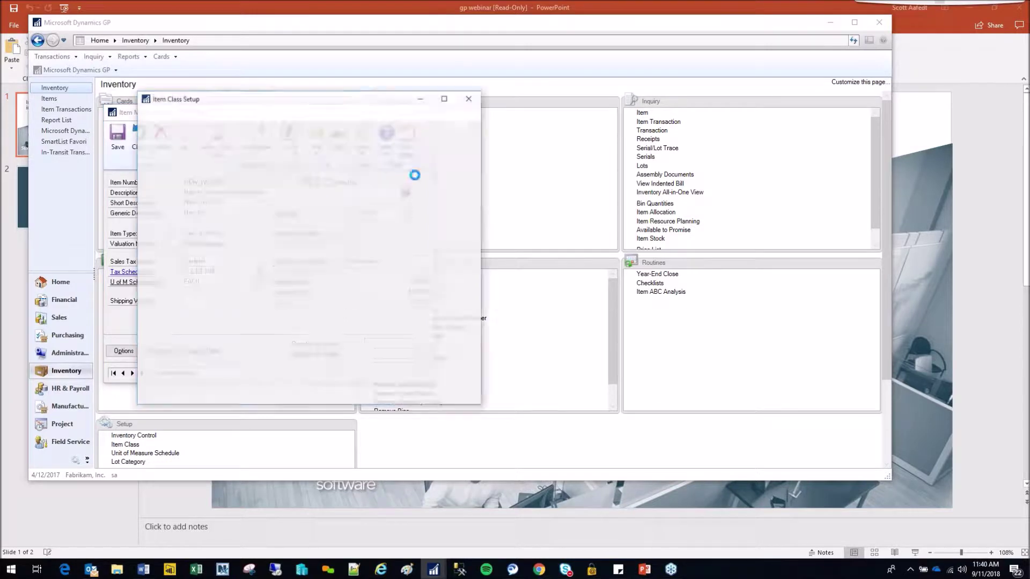
left_click_drag(348, 103, 700, 81)
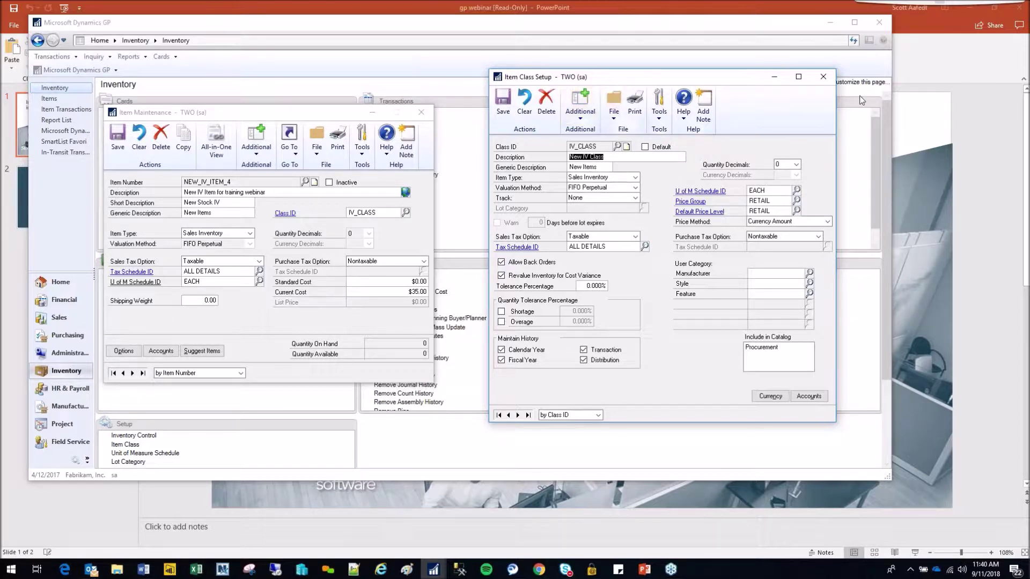
left_click(823, 77)
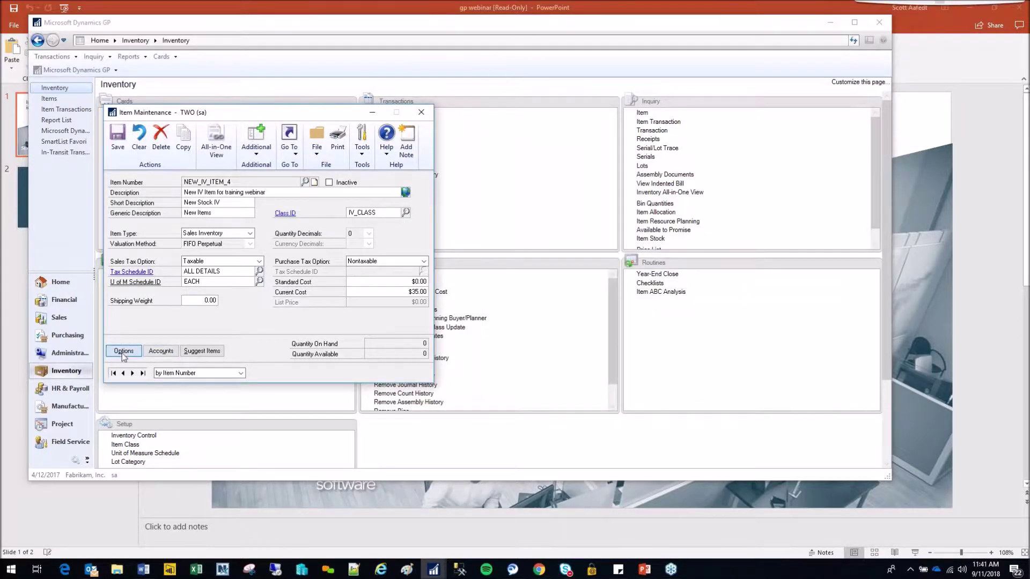
left_click(134, 353)
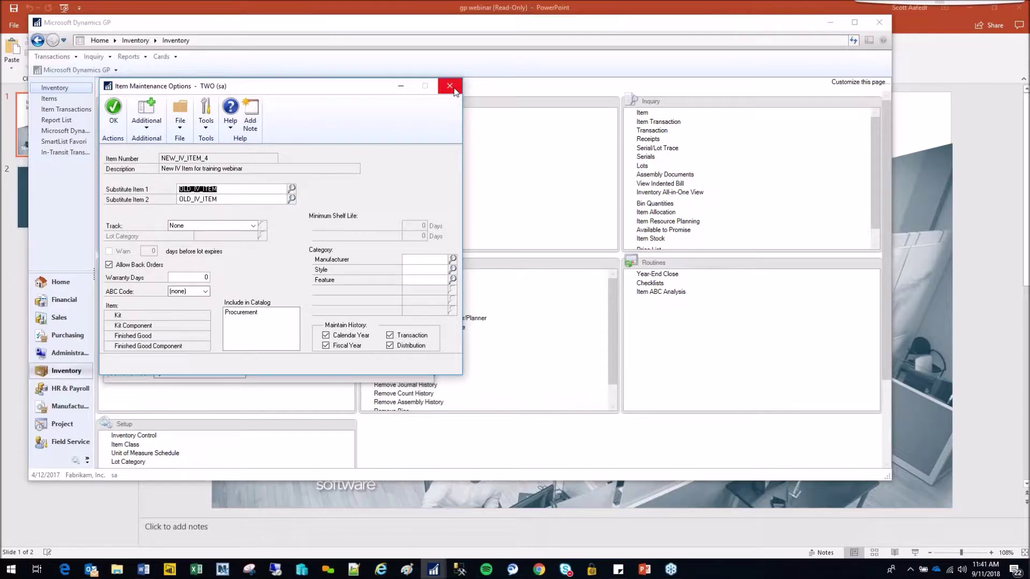
left_click(453, 90)
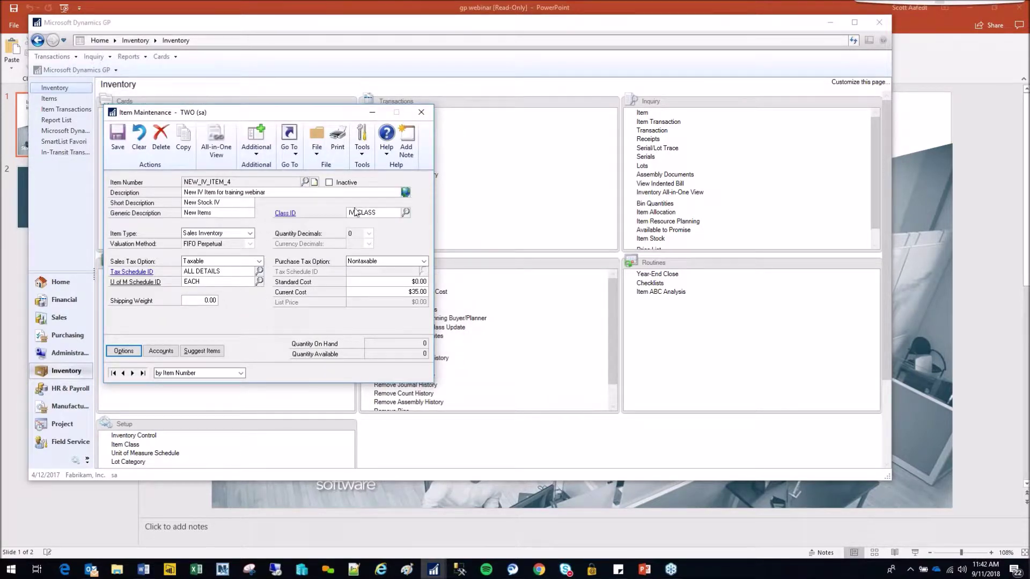
- Save NEW_IV_ITEM_4, then start a new item numbered NEW and bring up Item Copy
left_click(112, 140)
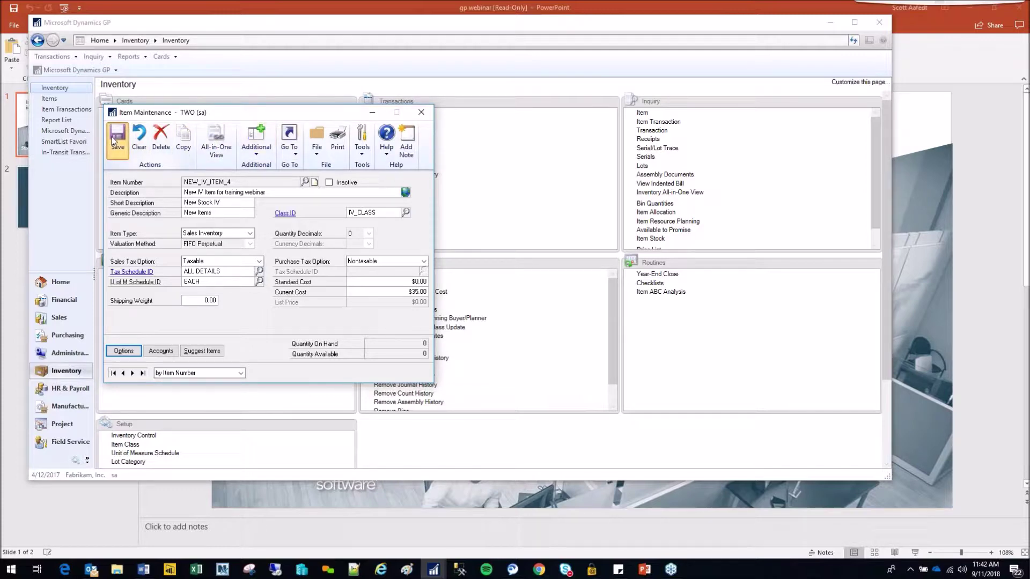
type("NEW")
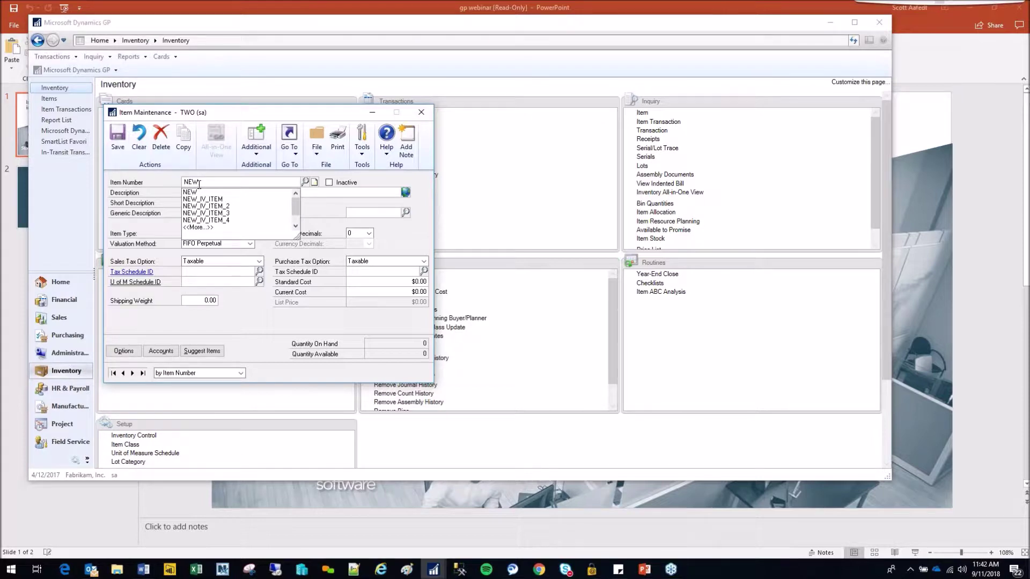
key("Tab")
left_click(182, 138)
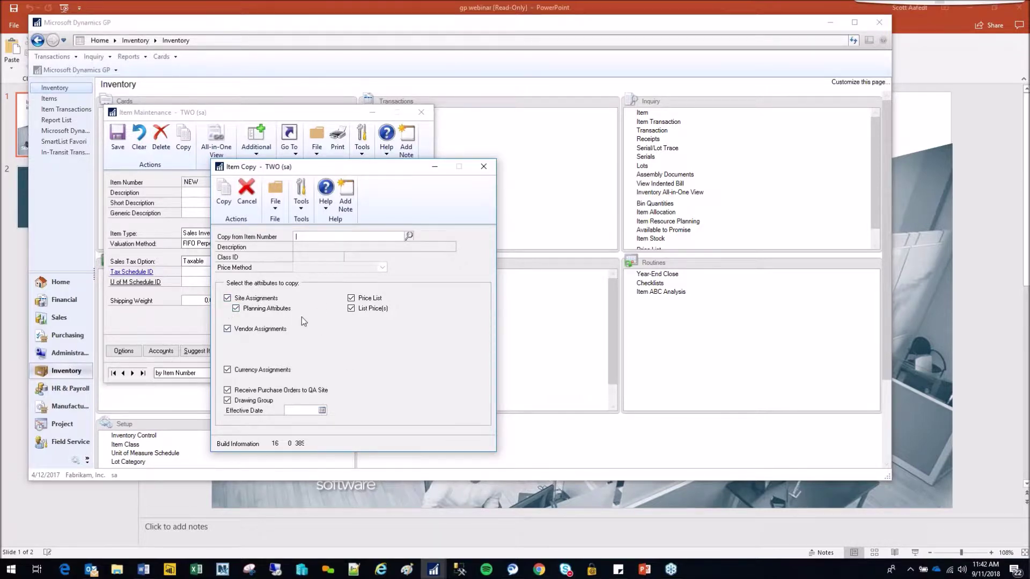
- Discard the new item and load the existing NEW_IV_ITEM_3 record, showing its Go To menu
left_click(482, 167)
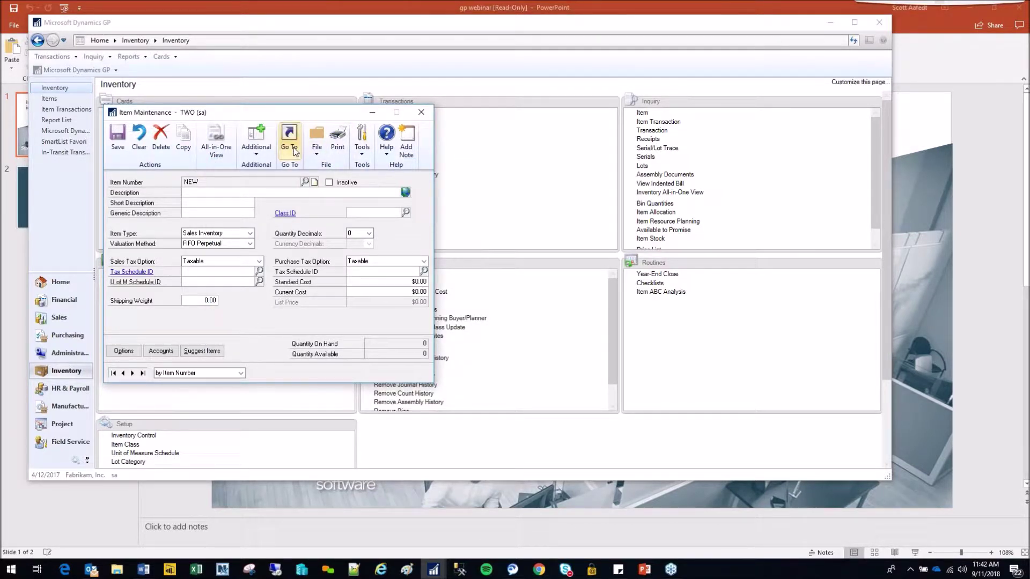
left_click(139, 141)
type("NEW")
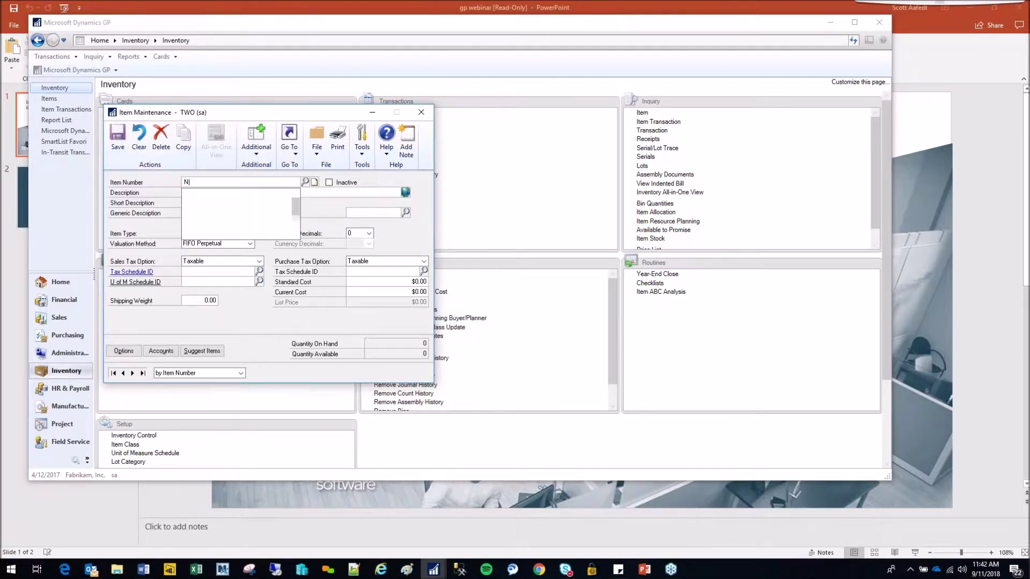
key("Down")
key("Down")
key("Down")
key("Down")
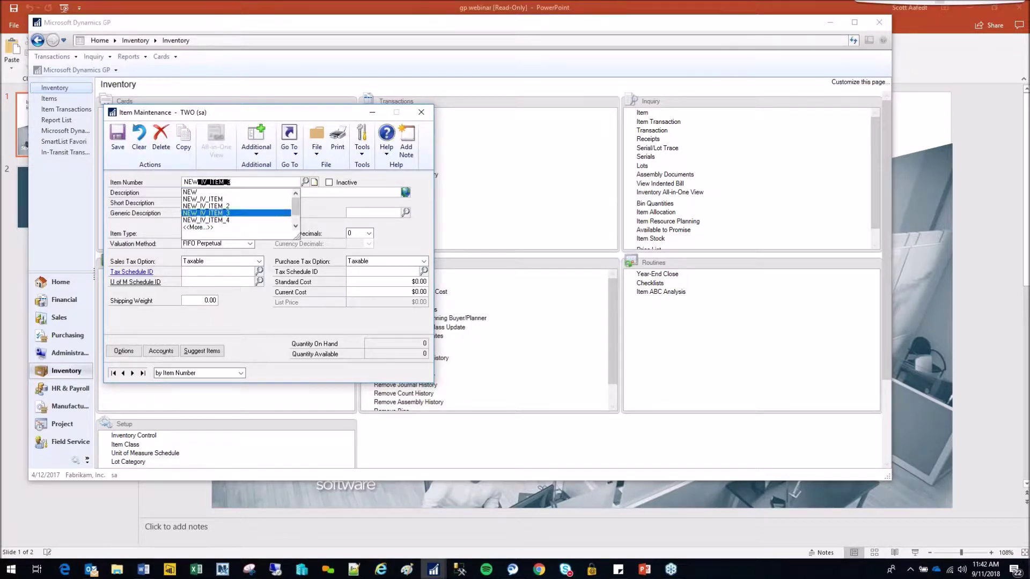
key("Up")
key("Return")
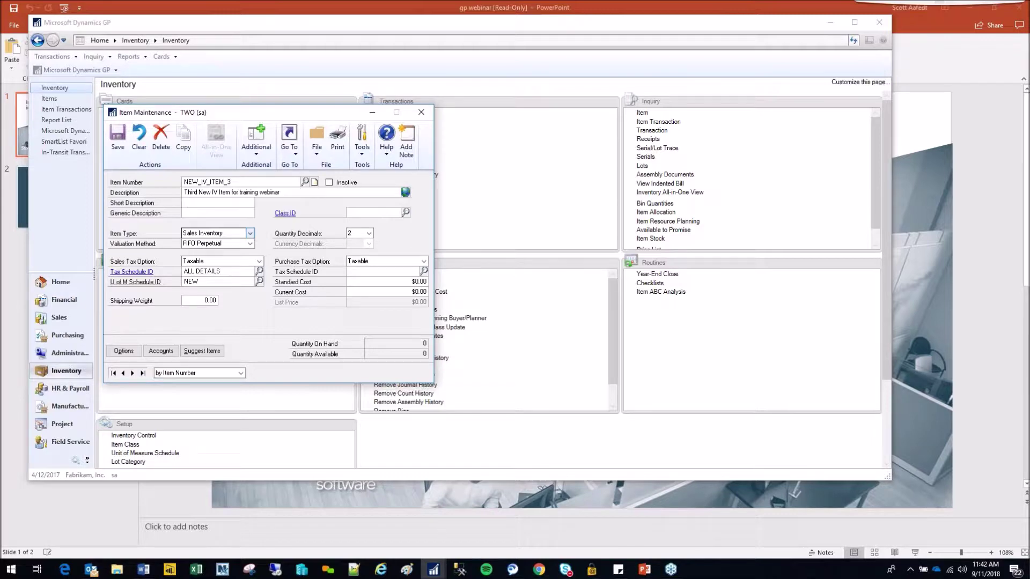
left_click(289, 142)
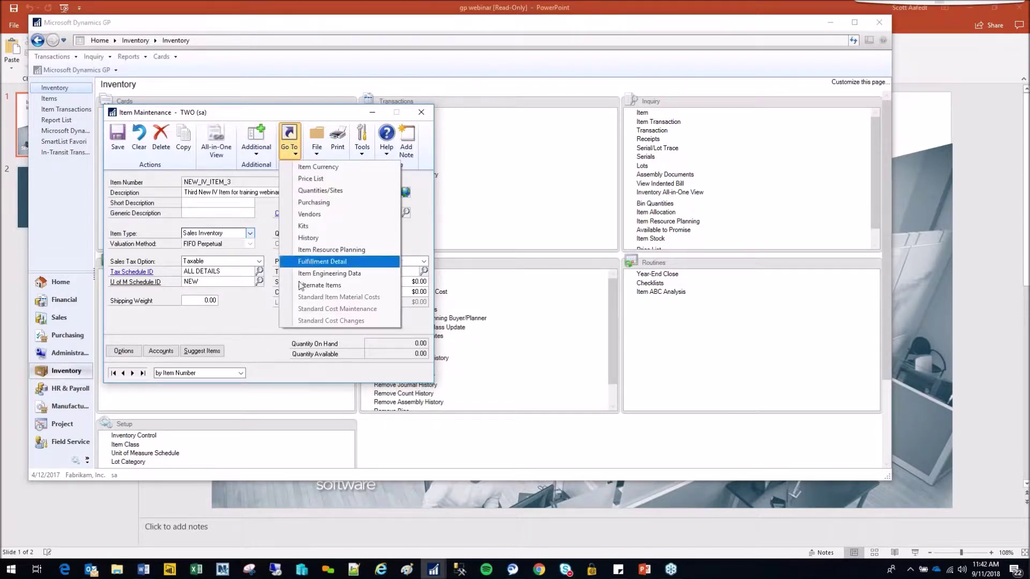
- Assign the WAREHOUSE site to NEW_IV_ITEM_3 in Item Resource Planning and save the quantities record
left_click(355, 250)
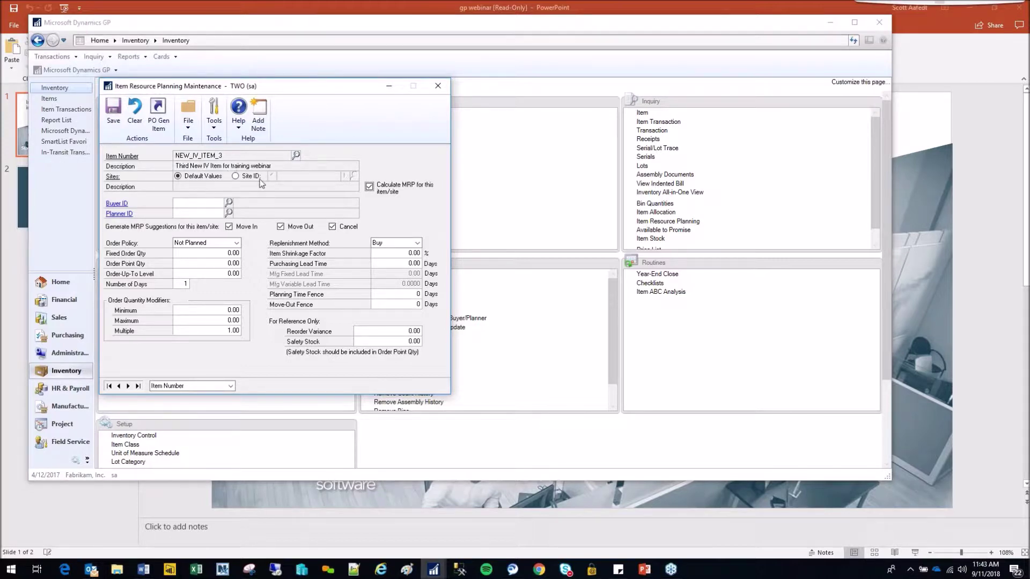
left_click(235, 176)
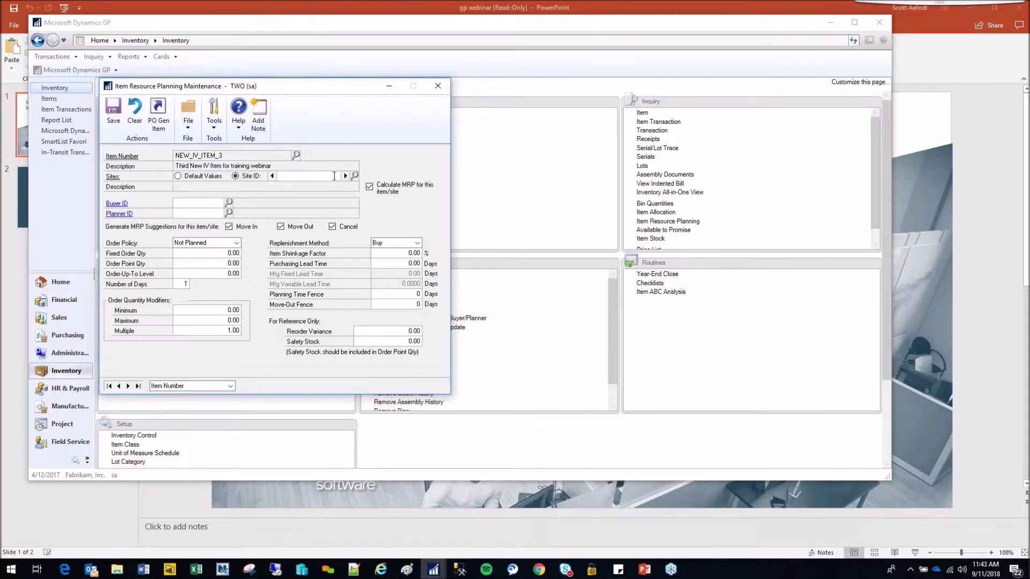
type("WARE")
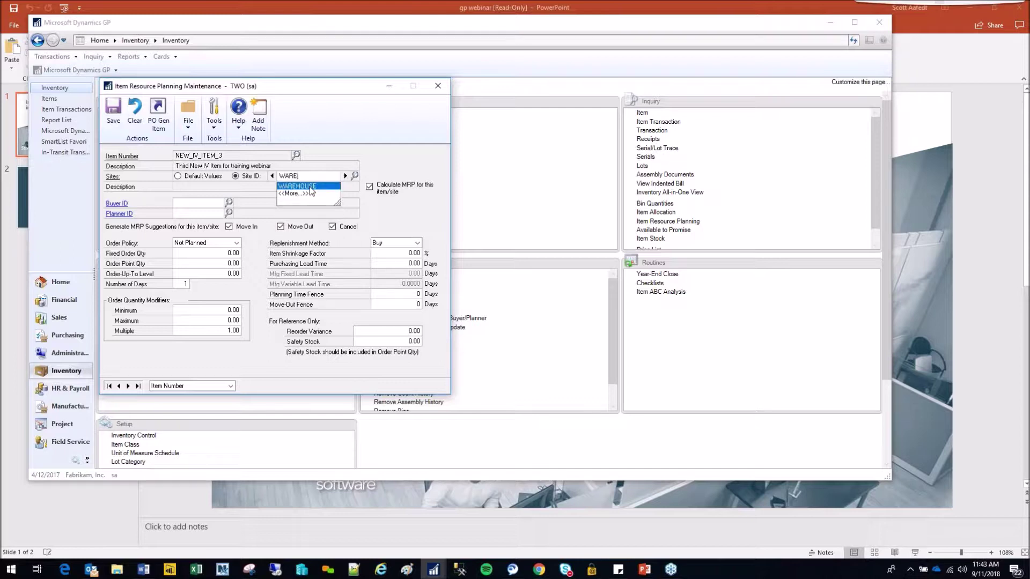
left_click(309, 187)
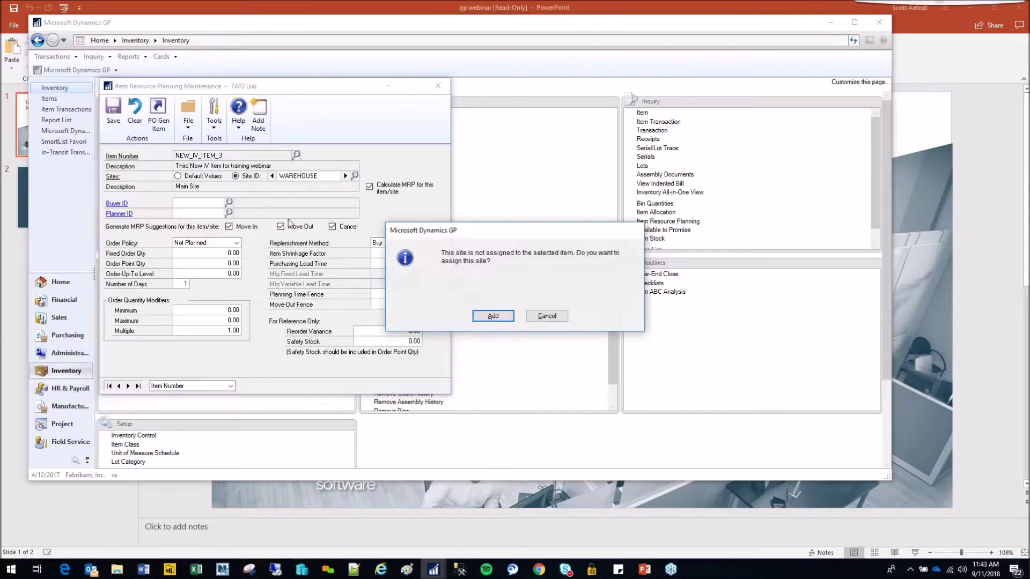
left_click(493, 316)
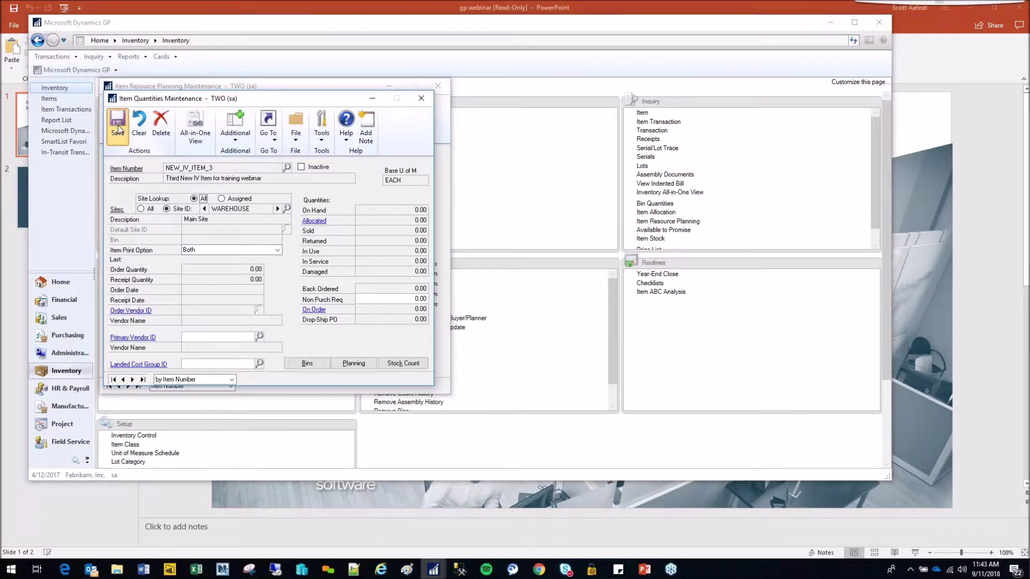
left_click(432, 102)
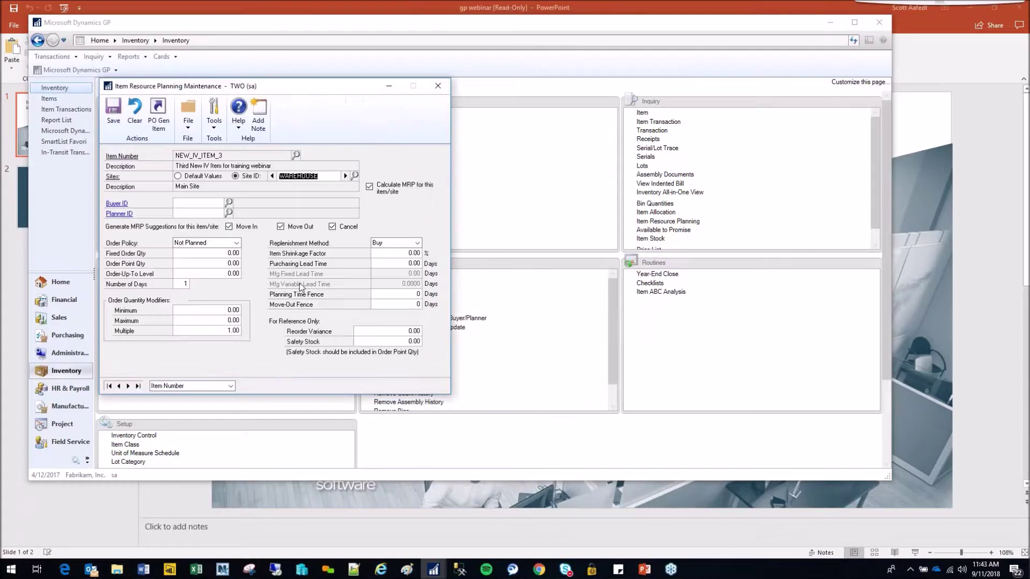
- Set the WAREHOUSE order policy for NEW_IV_ITEM_3 to Use PO Gen
left_click(237, 243)
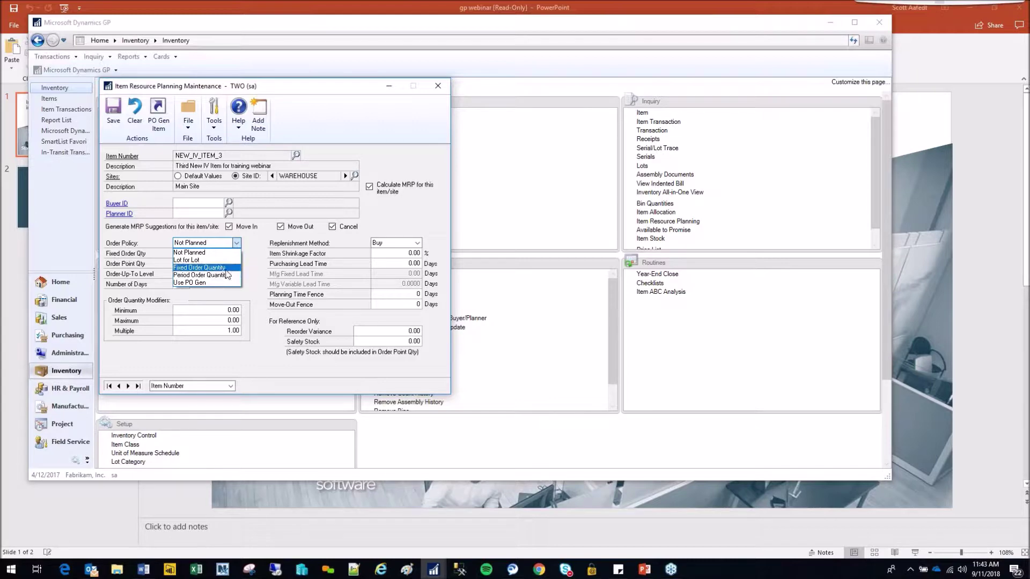
left_click(203, 283)
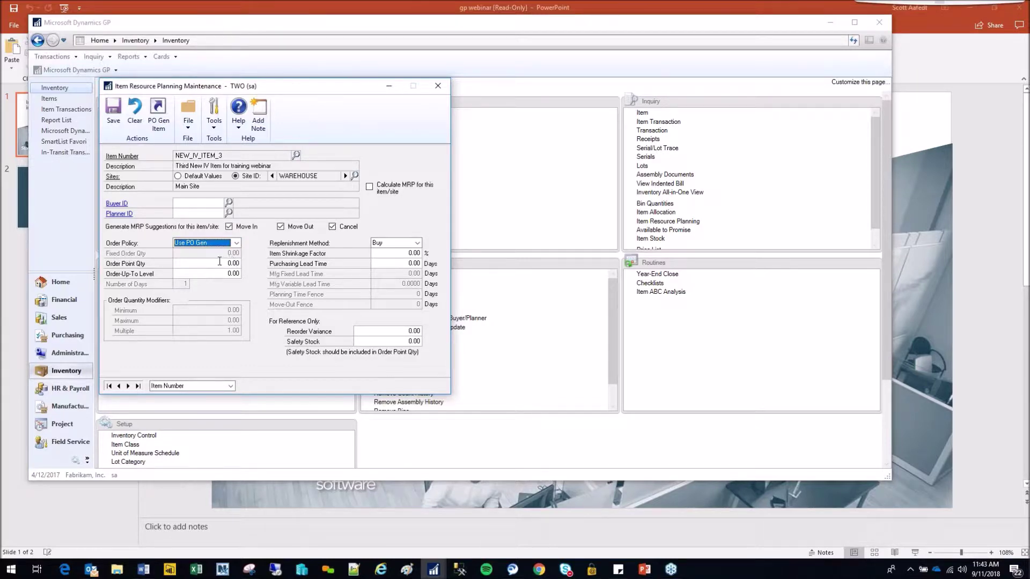
left_click(236, 246)
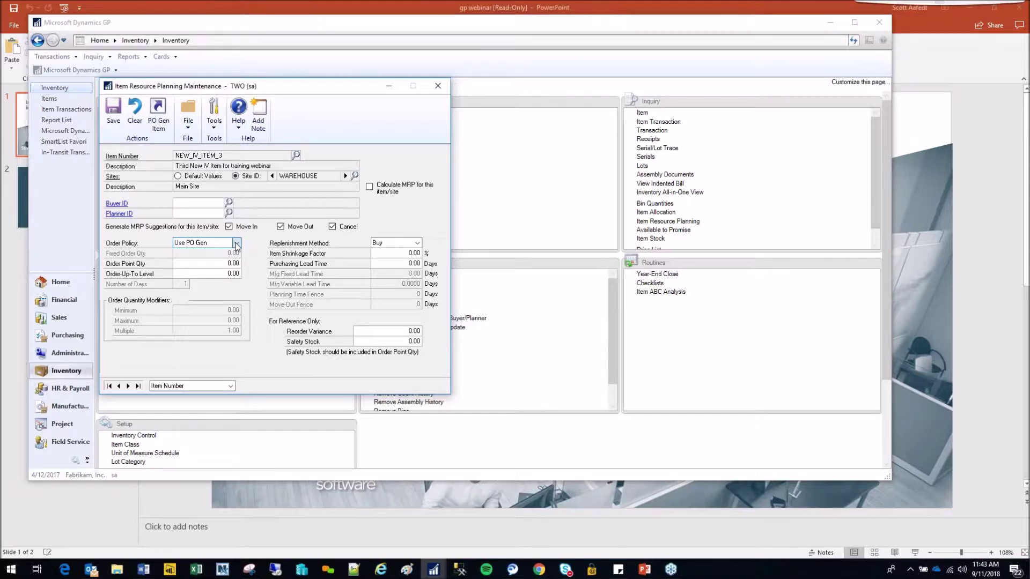
left_click(225, 263)
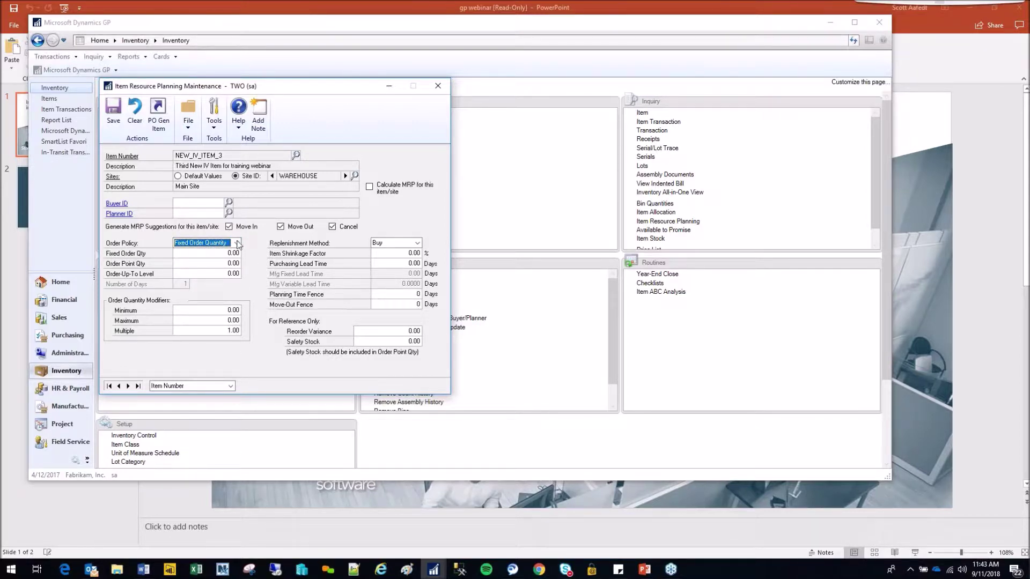
left_click(237, 244)
left_click(216, 287)
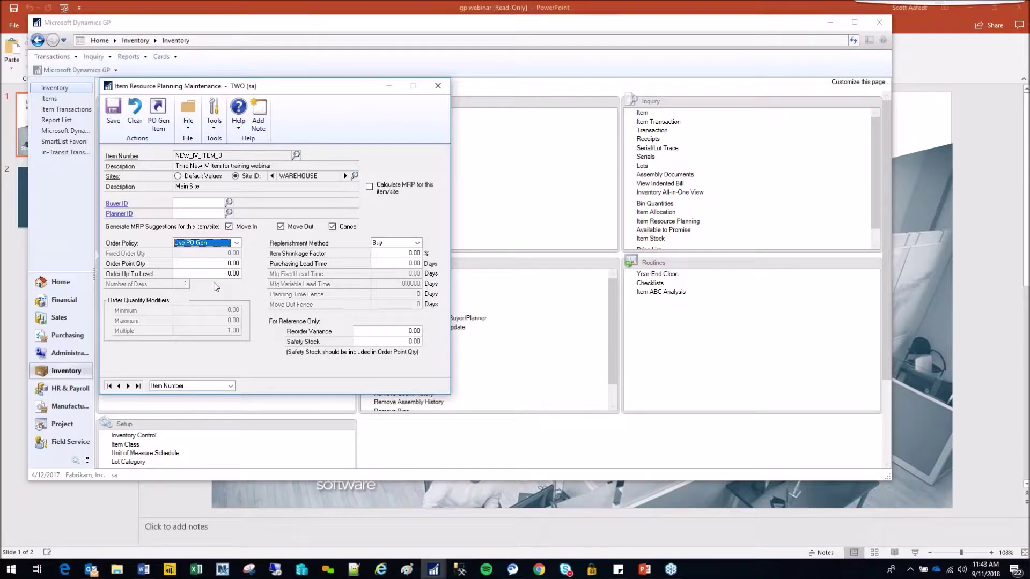
- Enter an order point quantity of 25.00 and an order-up-to level of 50.00
left_click(223, 263)
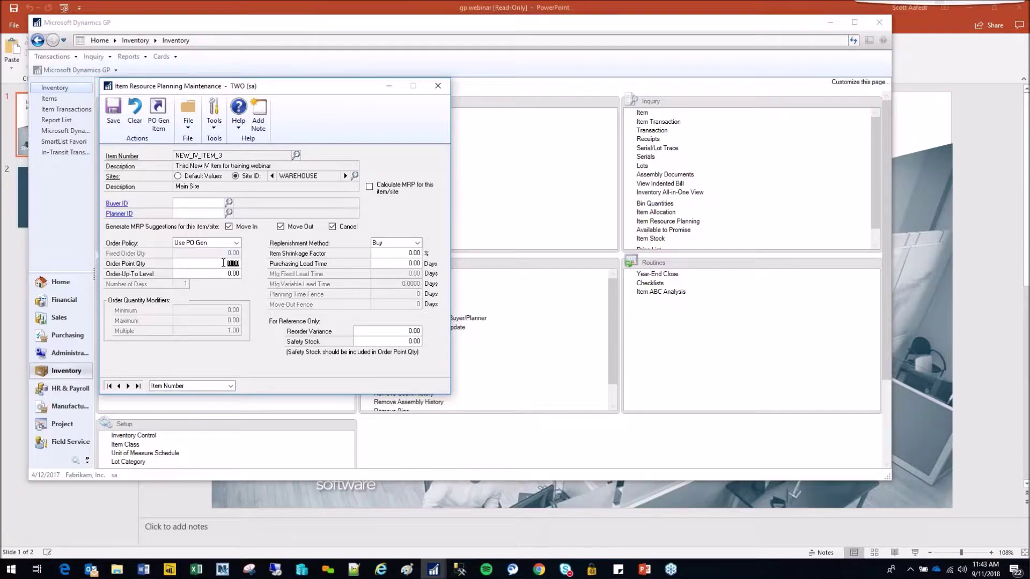
type("25.00")
key("Tab")
type("0.05")
key("Tab")
left_click(212, 263)
left_click(216, 275)
left_click(225, 273)
- Assign vendor A Travel Company to NEW_IV_ITEM_3 and accept the filled-in vendor item
left_click_drag(292, 89, 815, 76)
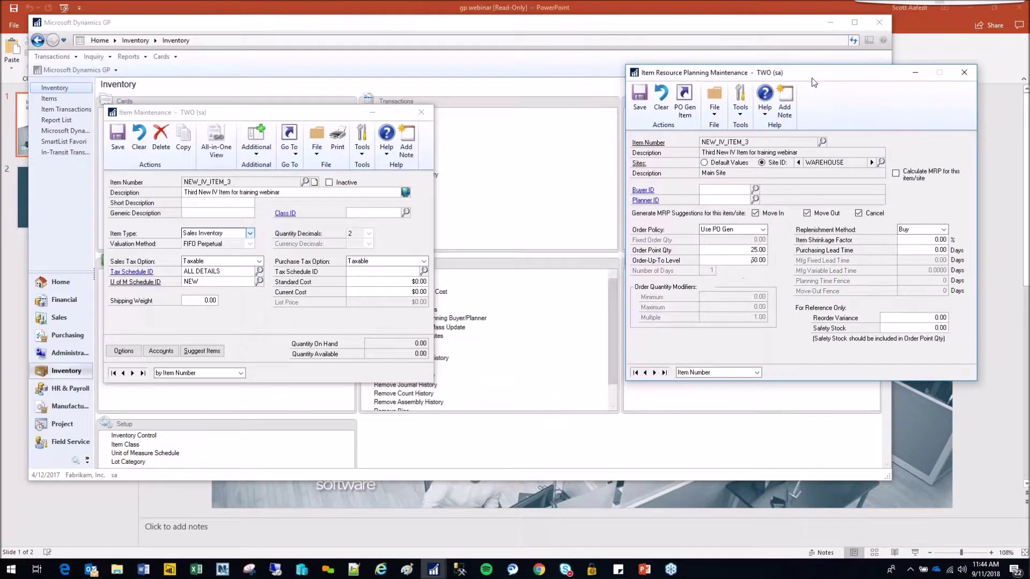
left_click(290, 141)
left_click(290, 140)
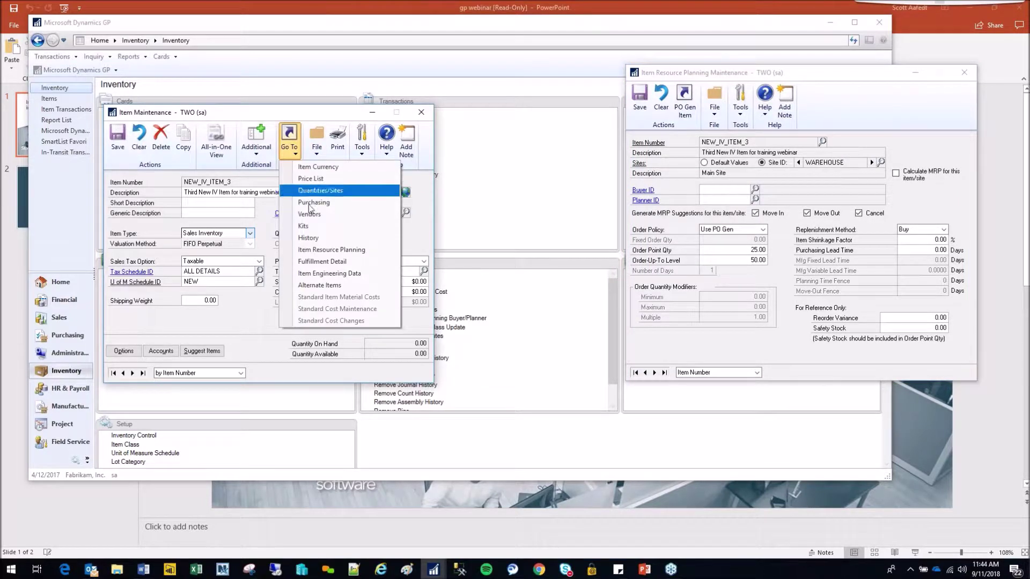
left_click(316, 219)
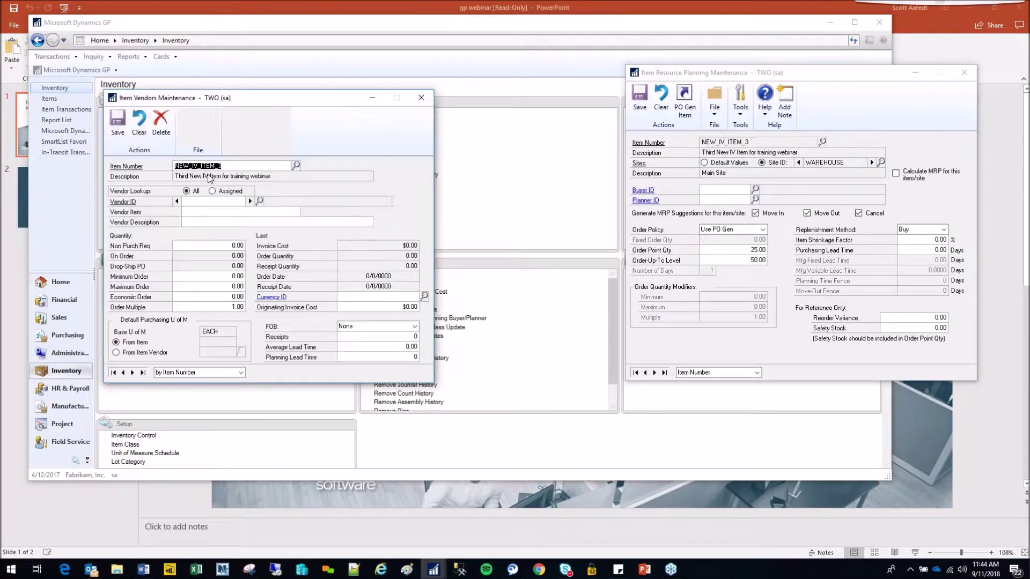
left_click(197, 202)
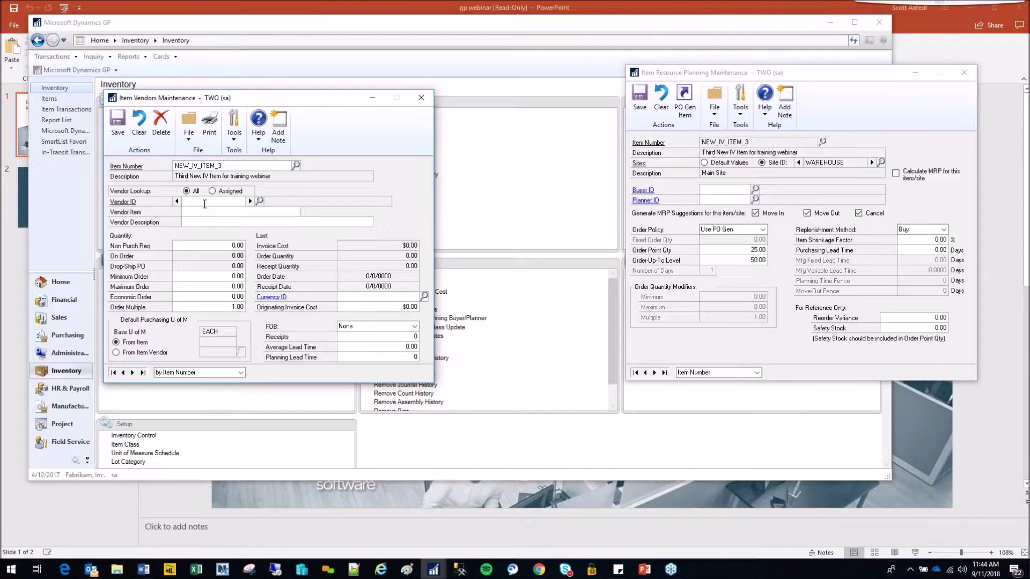
type("a")
left_click(231, 209)
key("Tab")
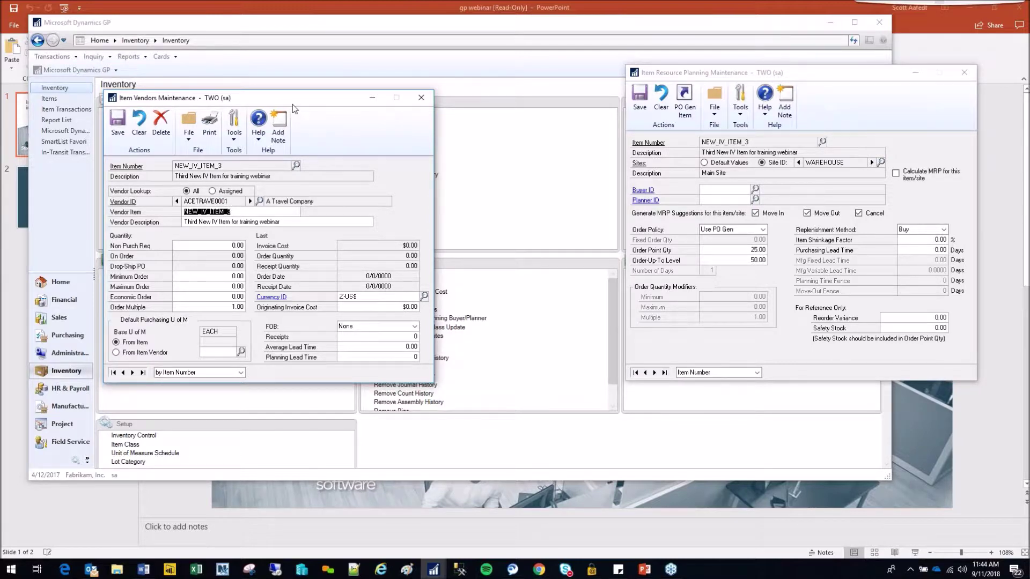
- Review the vendor's order multiple, then close Item Vendors Maintenance
left_click_drag(296, 103, 478, 73)
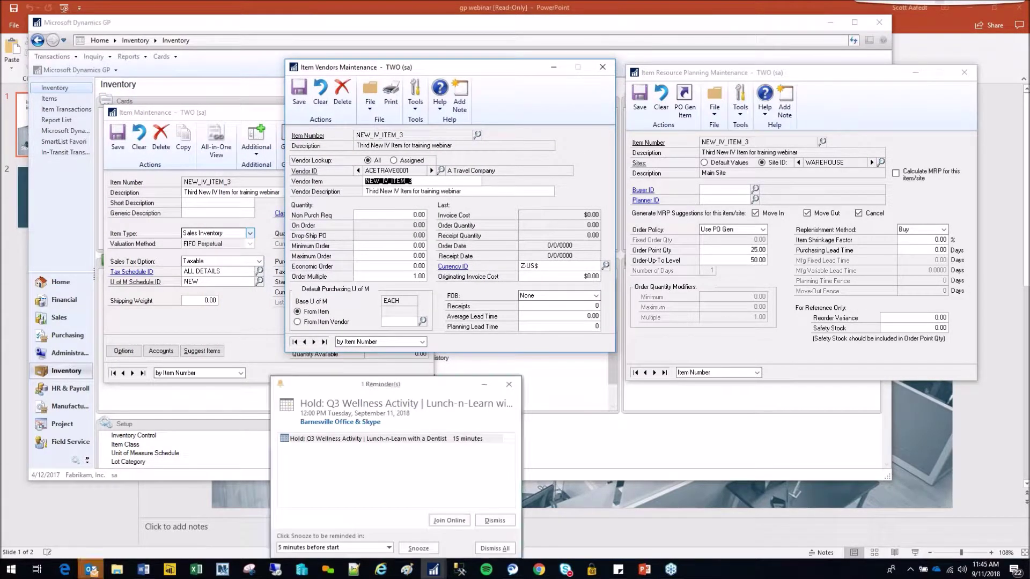
left_click(509, 385)
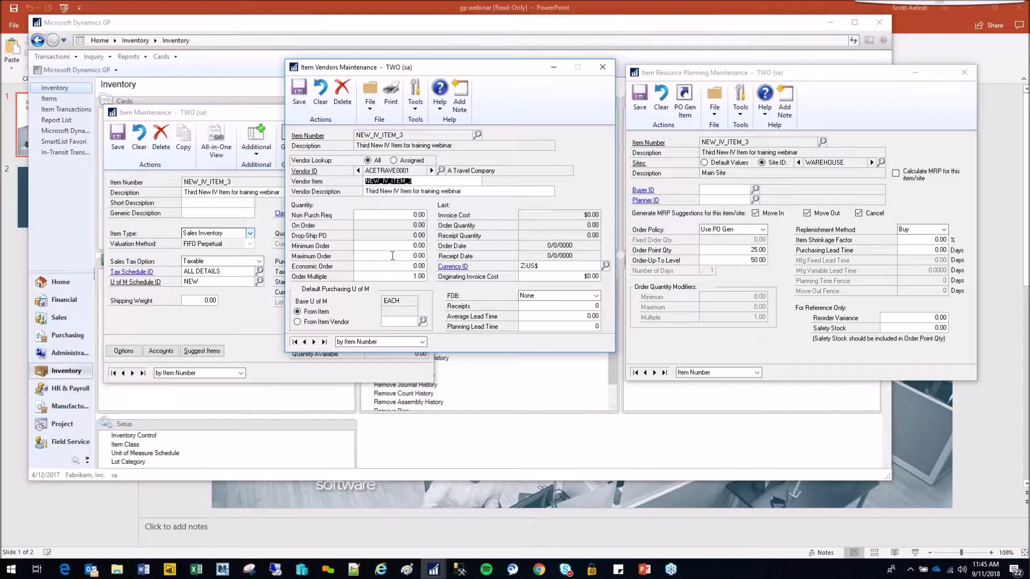
left_click(407, 275)
left_click(408, 276)
left_click(751, 250)
left_click(403, 277)
left_click(602, 70)
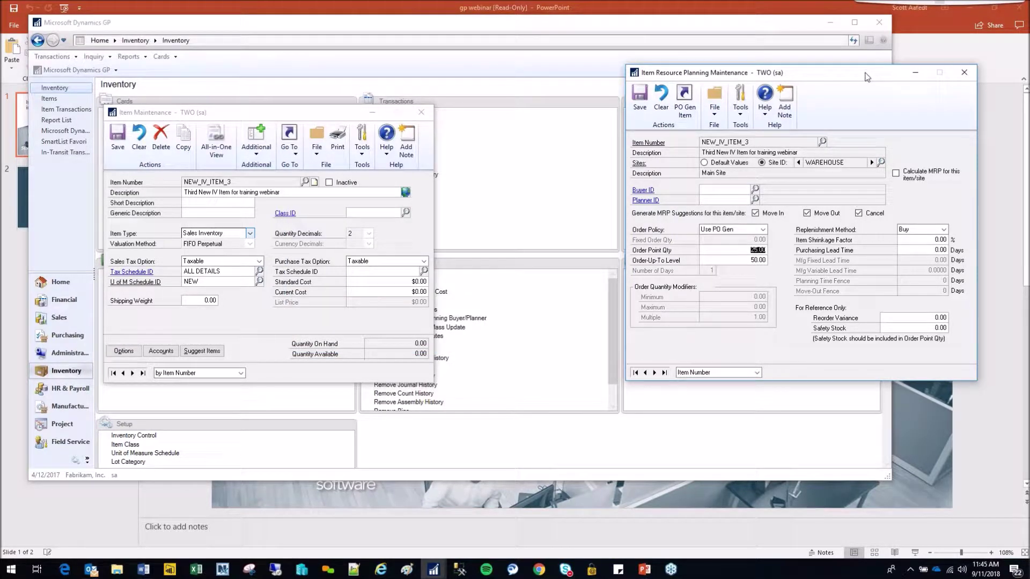
- Open the PO Generator item settings, keeping order method Order To Independent Site and replenishment at Order Point Quantity
left_click(692, 105)
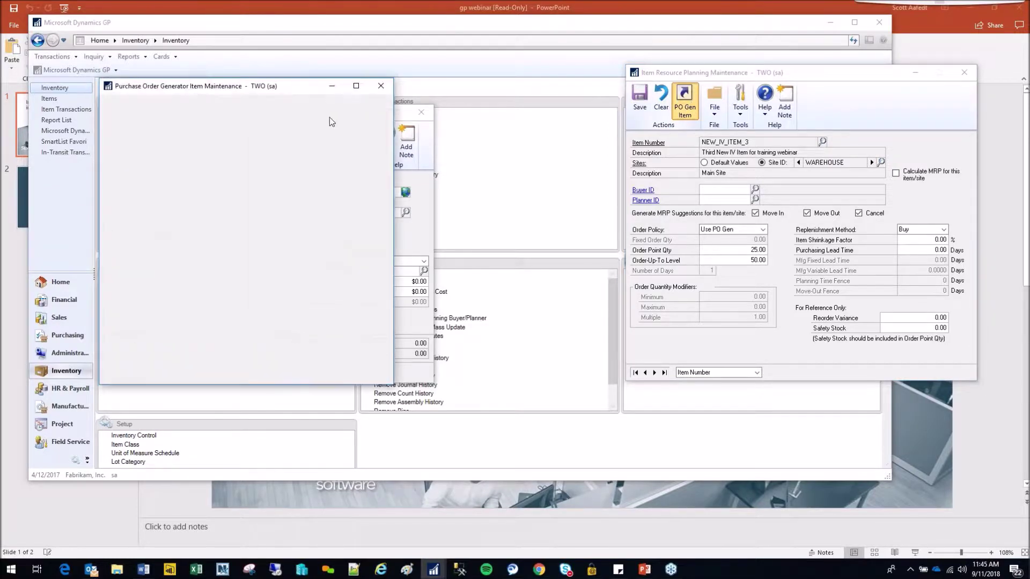
left_click_drag(240, 87, 499, 99)
left_click(575, 253)
left_click(592, 248)
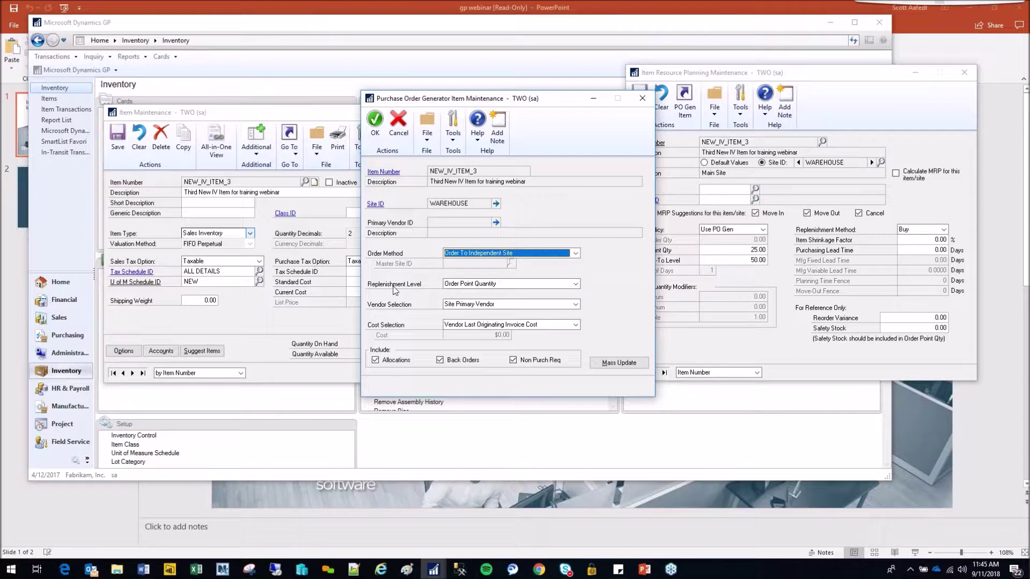
left_click(576, 284)
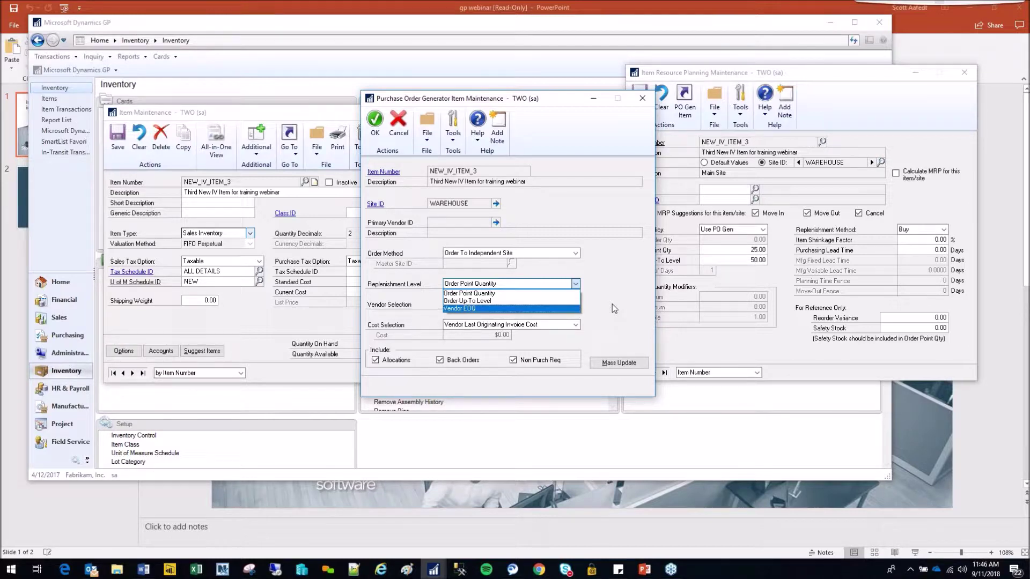
left_click(612, 305)
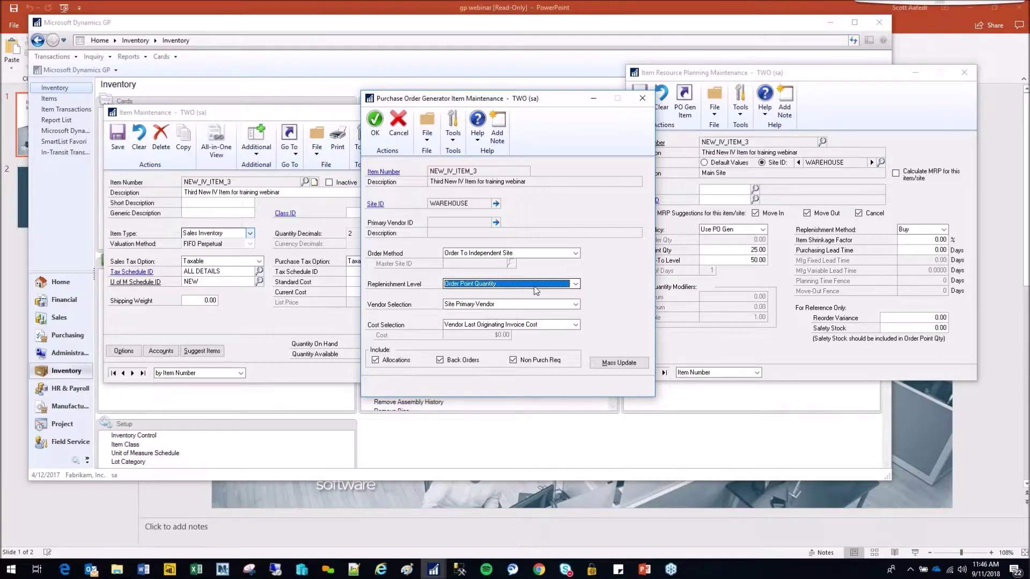
- Set the PO generator vendor selection to Vendor With Lowest Cost
left_click(576, 305)
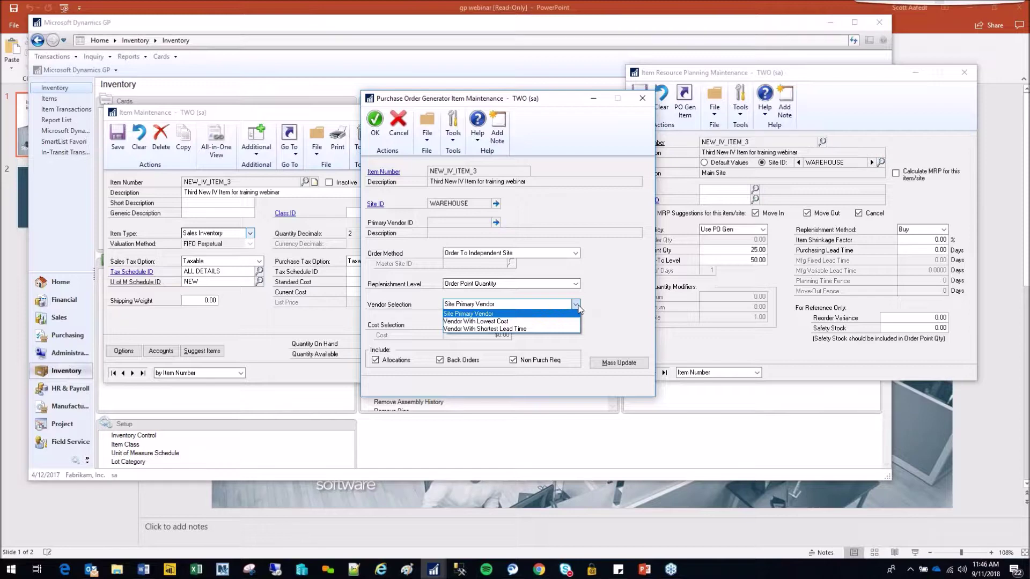
left_click(503, 321)
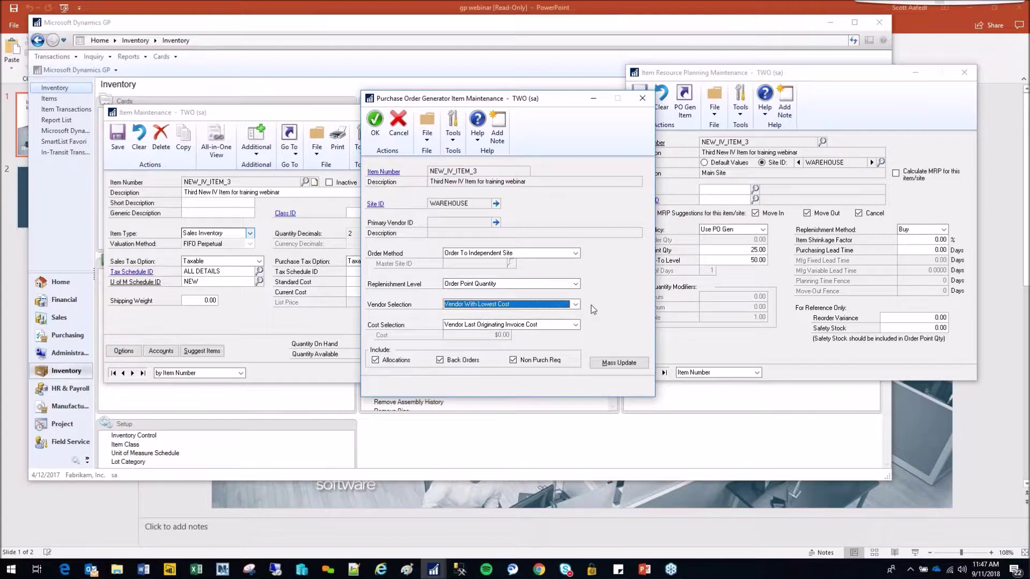
- Close the PO generator and resource planning windows, saving NEW_IV_ITEM_3's planning changes
left_click(645, 100)
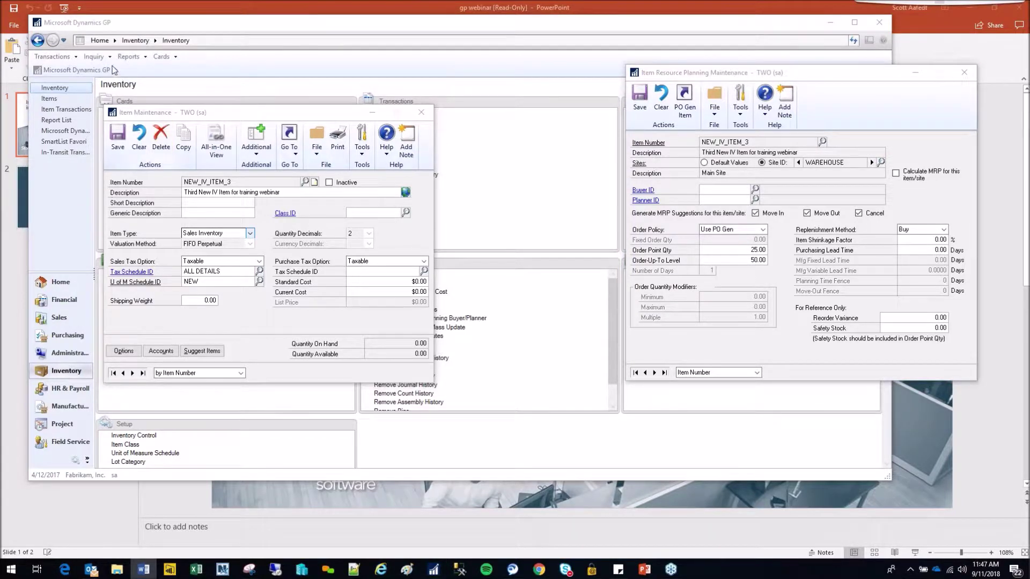
left_click_drag(833, 78, 697, 102)
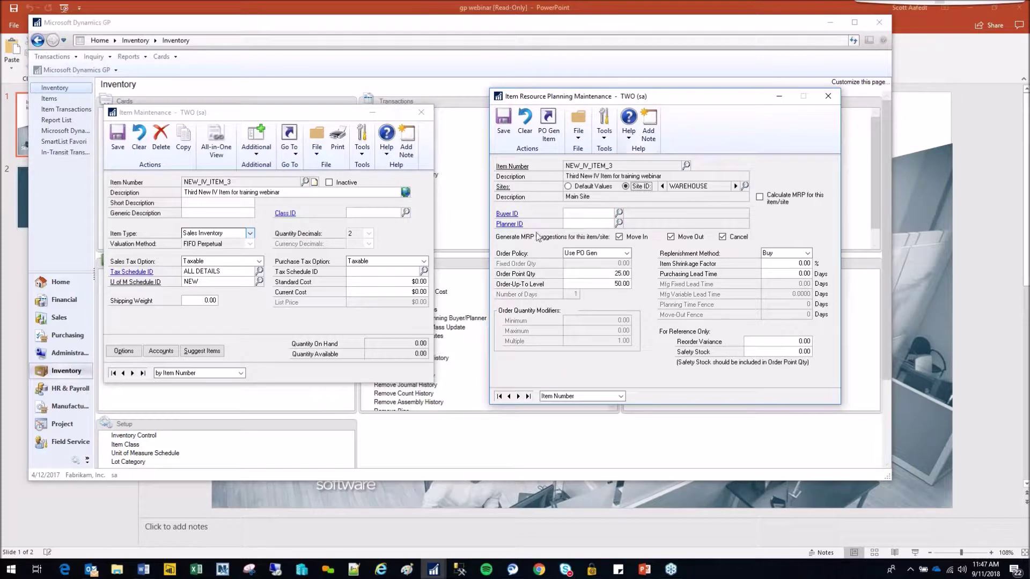
key("alt+Tab")
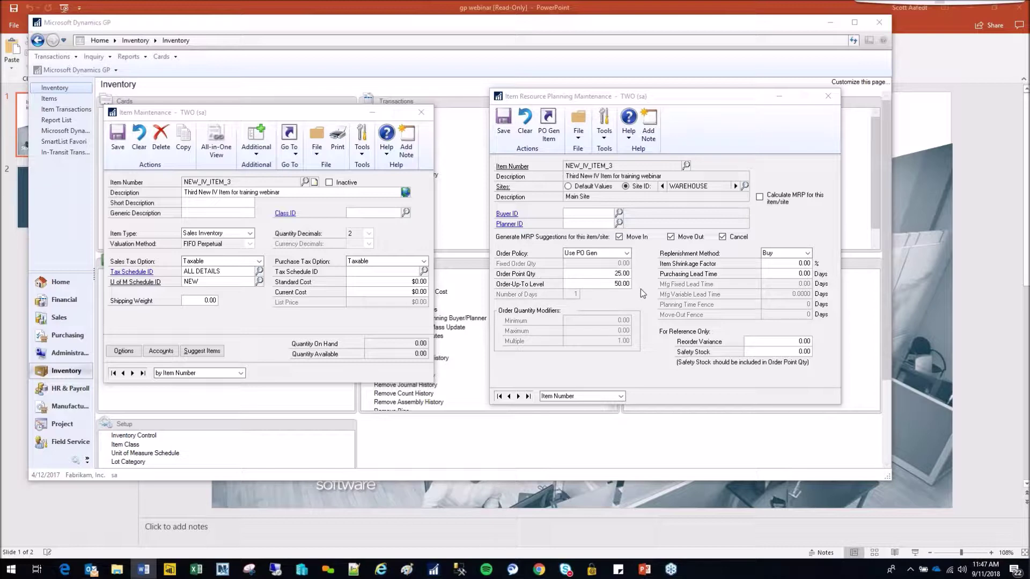
left_click(828, 102)
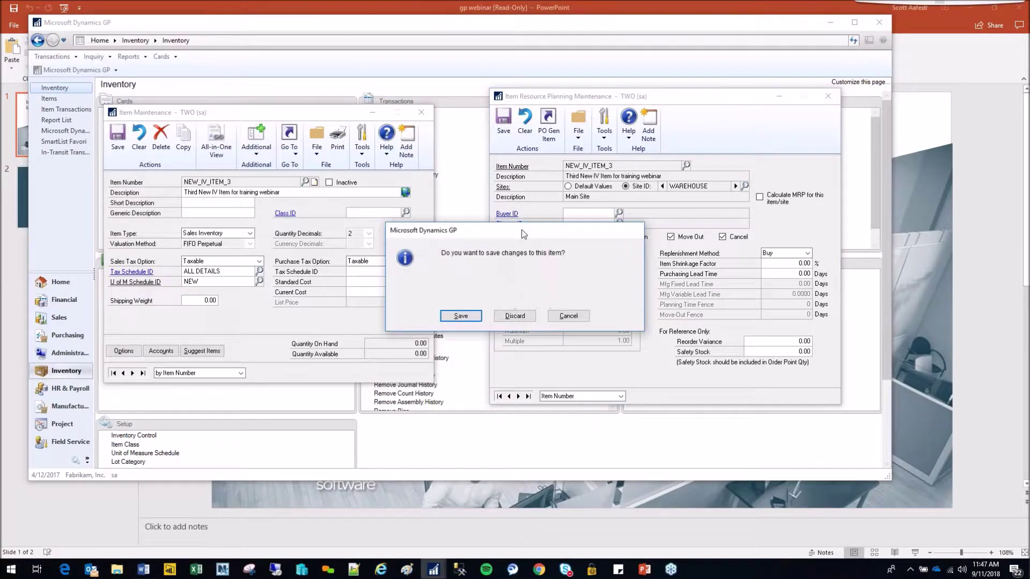
left_click(472, 320)
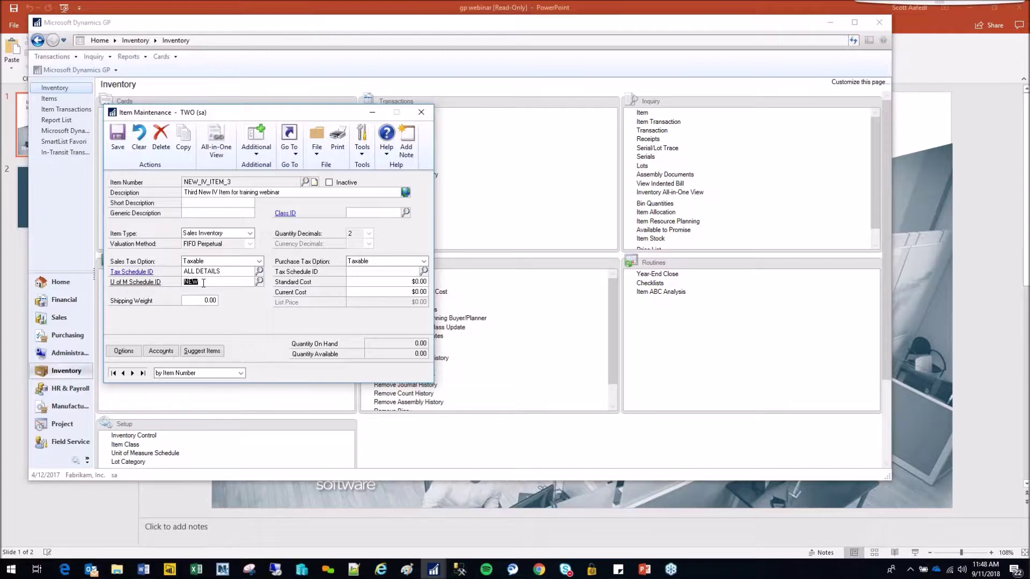
left_click(150, 283)
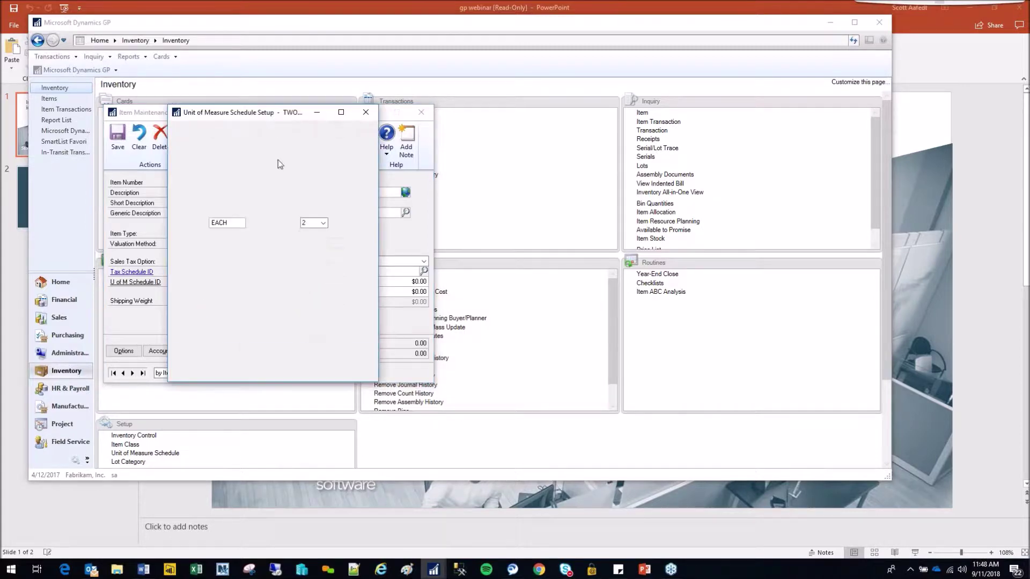
- Move the NEW unit of measure schedule window aside to view its EACH, Half and Quarter units
left_click_drag(241, 115, 630, 131)
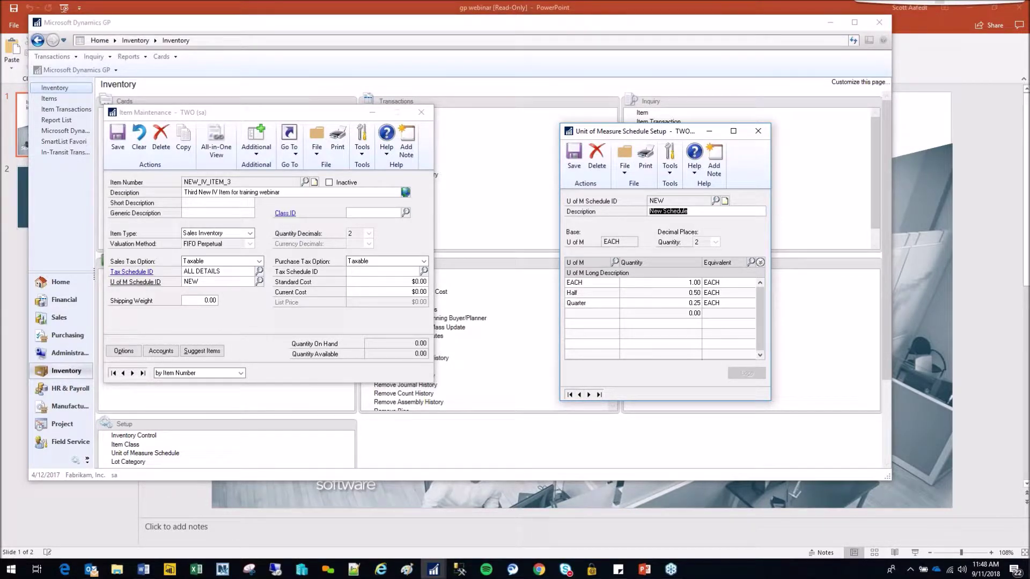
- Save the current schedule and load the EACH unit of measure schedule
left_click(579, 160)
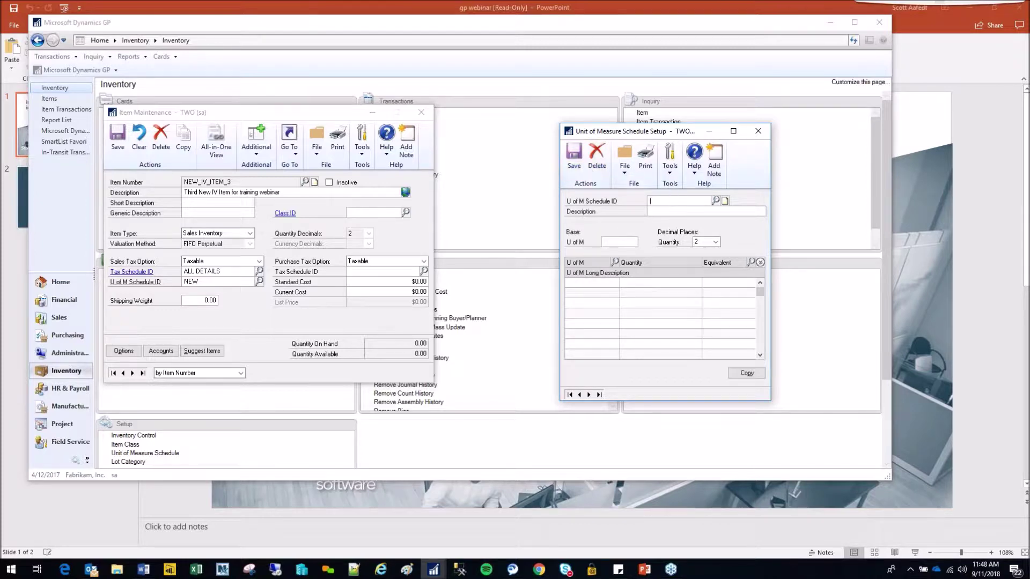
left_click(671, 201)
type("E")
key("Return")
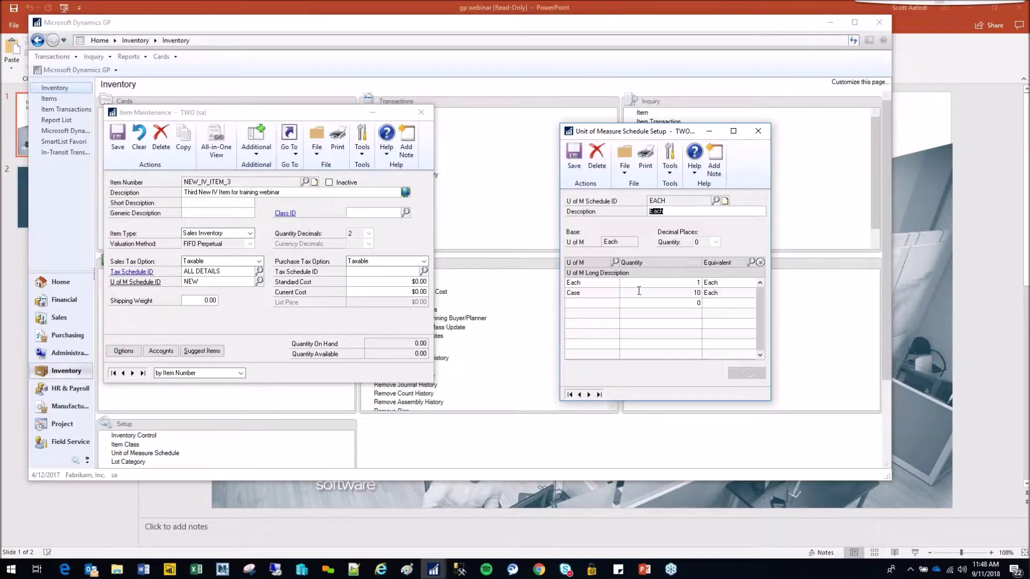
- Set the EACH schedule's Case quantity to 12, then advance to the HOUR schedule
left_click(600, 294)
left_click(590, 294)
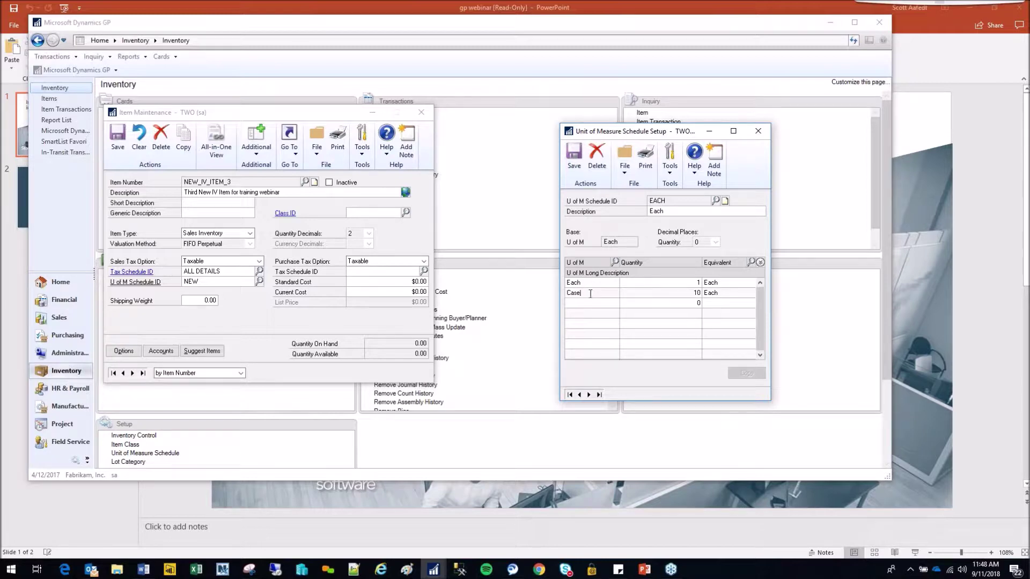
left_click(696, 292)
type("12")
key("shift+Tab")
left_click(589, 395)
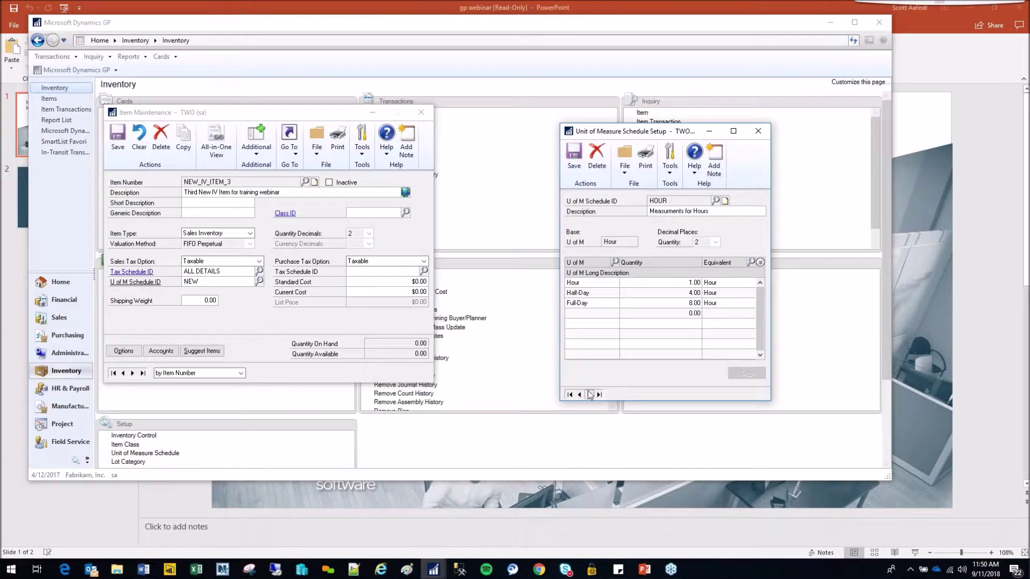
- Save the HOUR schedule and load the NEW unit of measure schedule
left_click(573, 157)
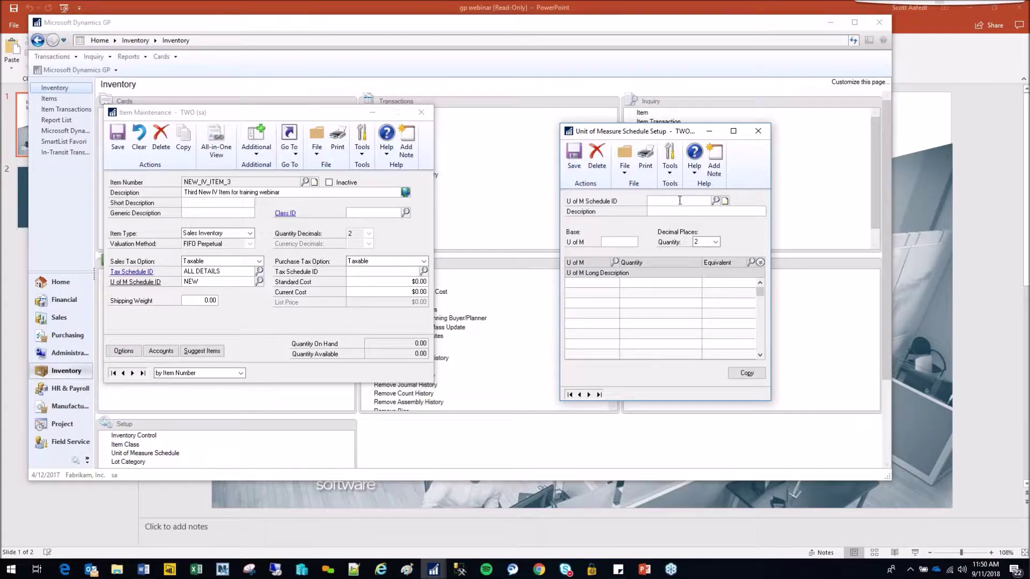
type("NEW")
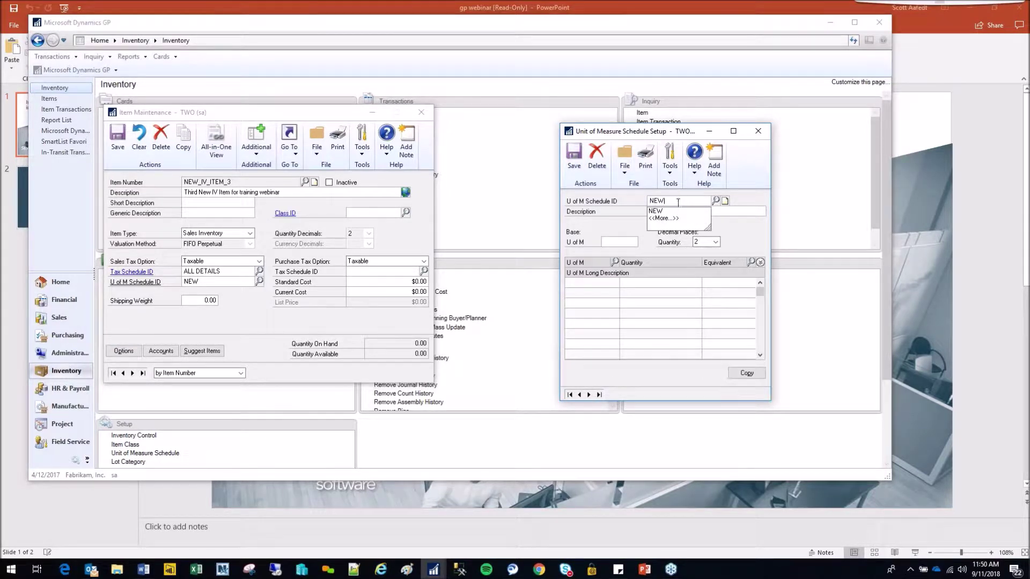
left_click(674, 210)
key("Tab")
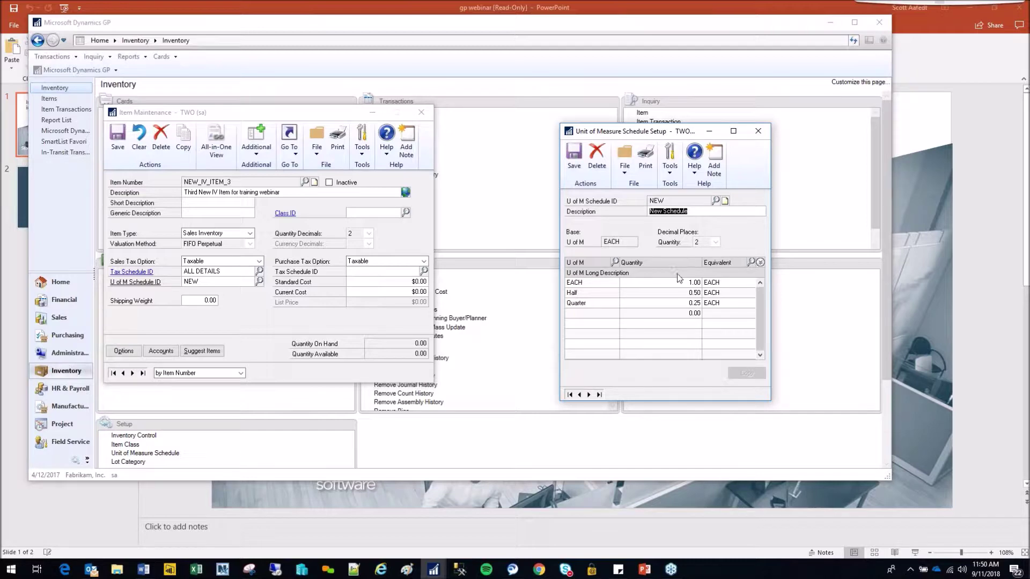
- Check the existing Half and Quarter quantities, then enter Half as a fourth unit row
left_click(677, 284)
left_click(673, 294)
left_click(673, 313)
left_click(629, 297)
left_click(674, 303)
left_click(687, 314)
left_click(589, 293)
left_click(585, 294)
type("haHalf")
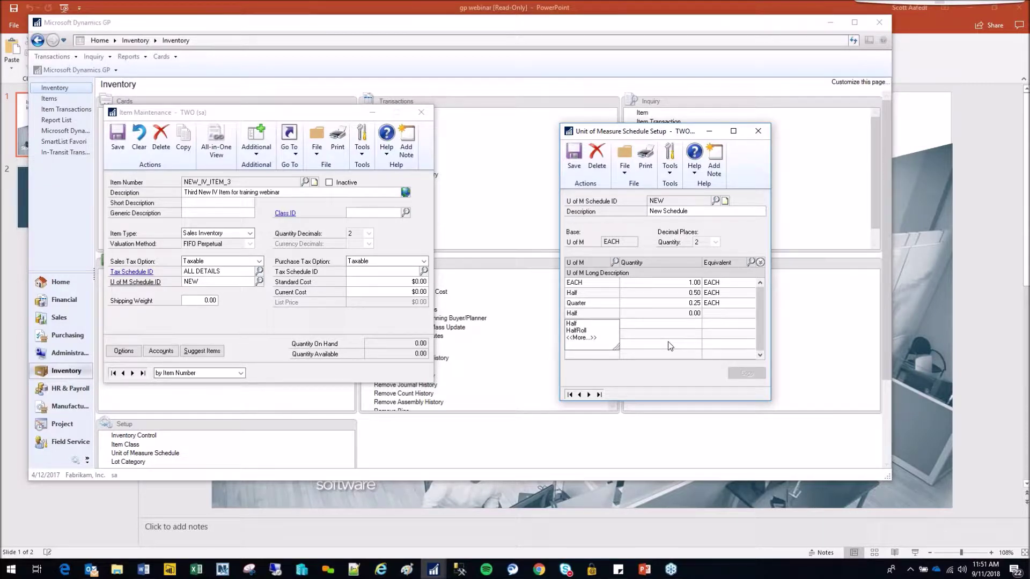
left_click(670, 346)
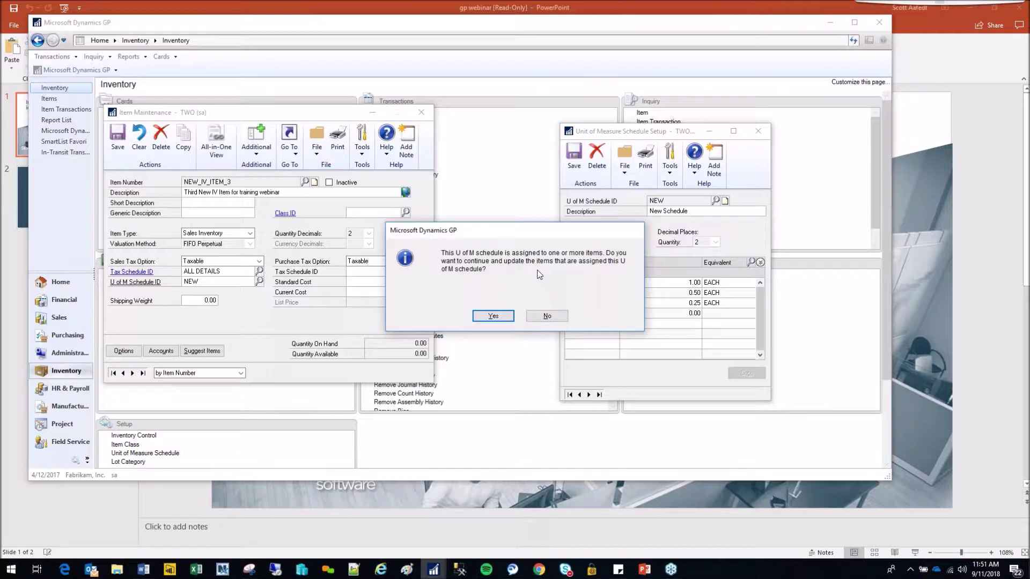
- Define the new Half row as 2 Quarter and update the items using the schedule
left_click(553, 317)
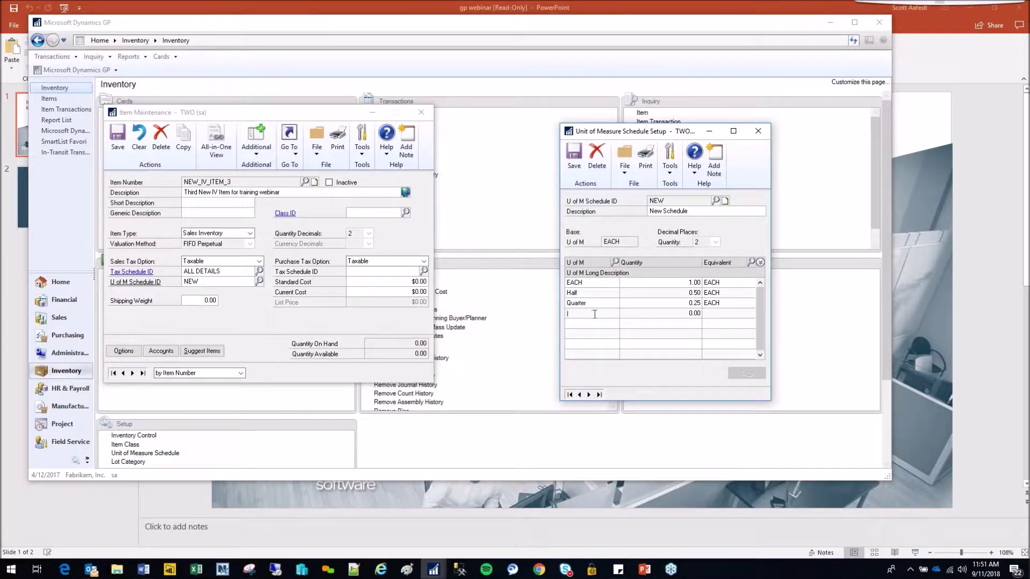
type("qu")
type("H")
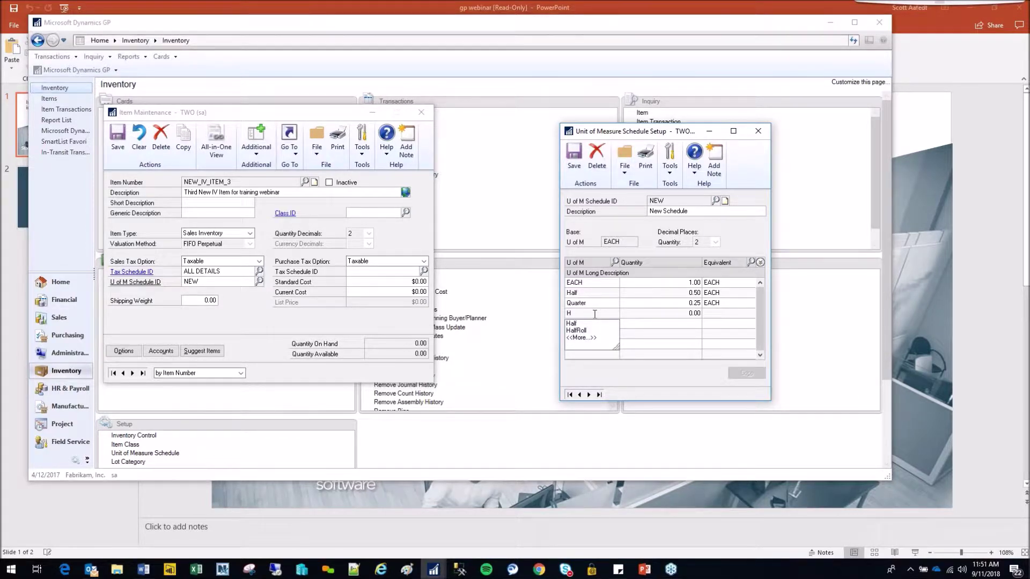
type("alf")
key("Tab")
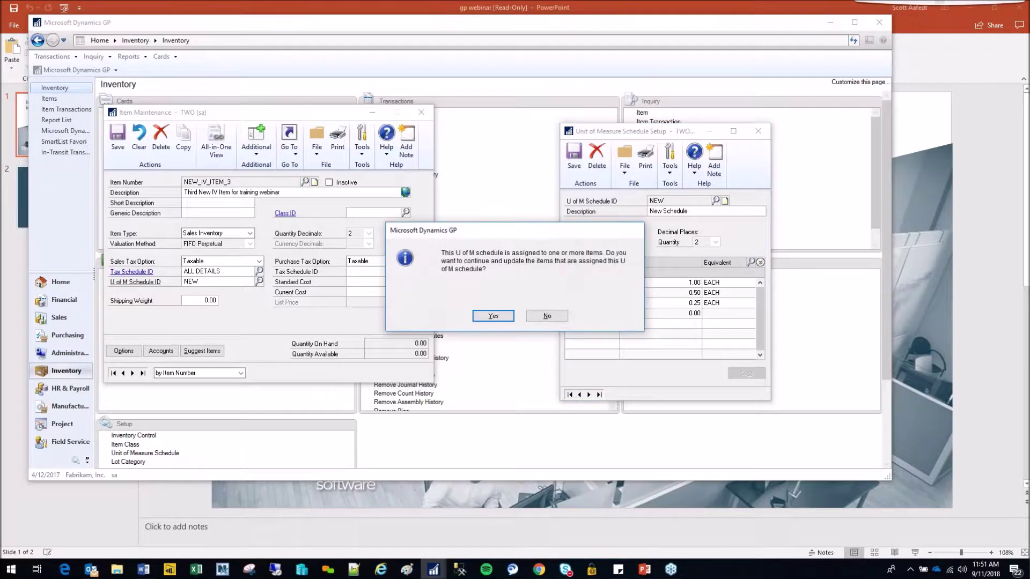
left_click(493, 316)
type("2")
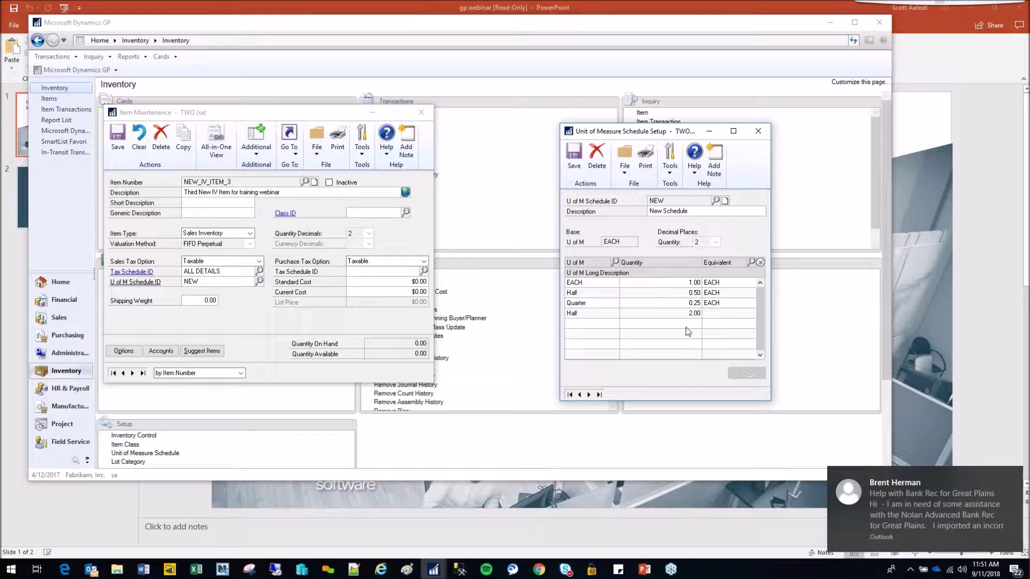
type("Quarter")
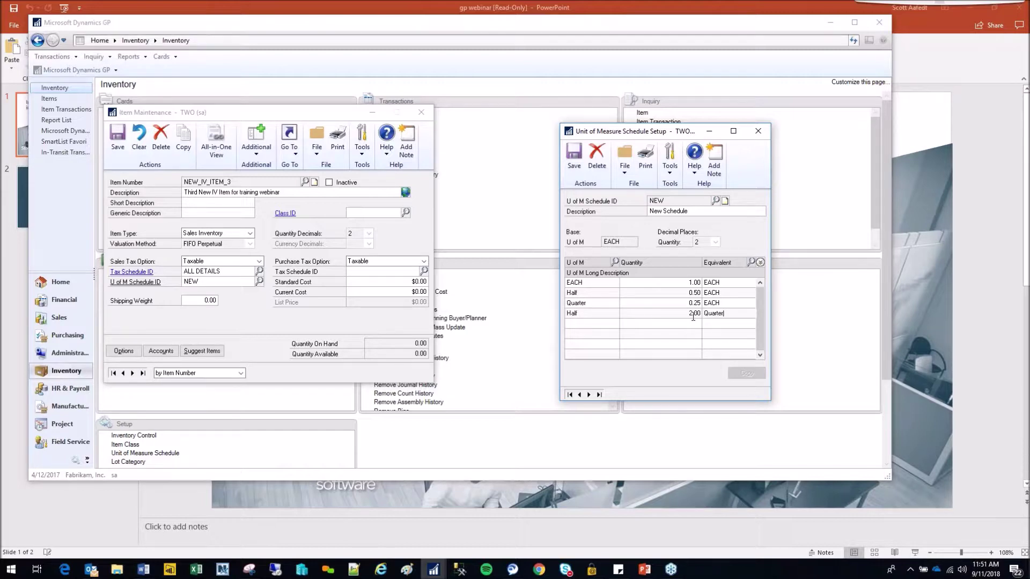
left_click(718, 324)
- Review the Half row's unit and equivalent, then close the Unit of Measure Schedule window
left_click(585, 294)
left_click(734, 297)
left_click(584, 293)
left_click(759, 140)
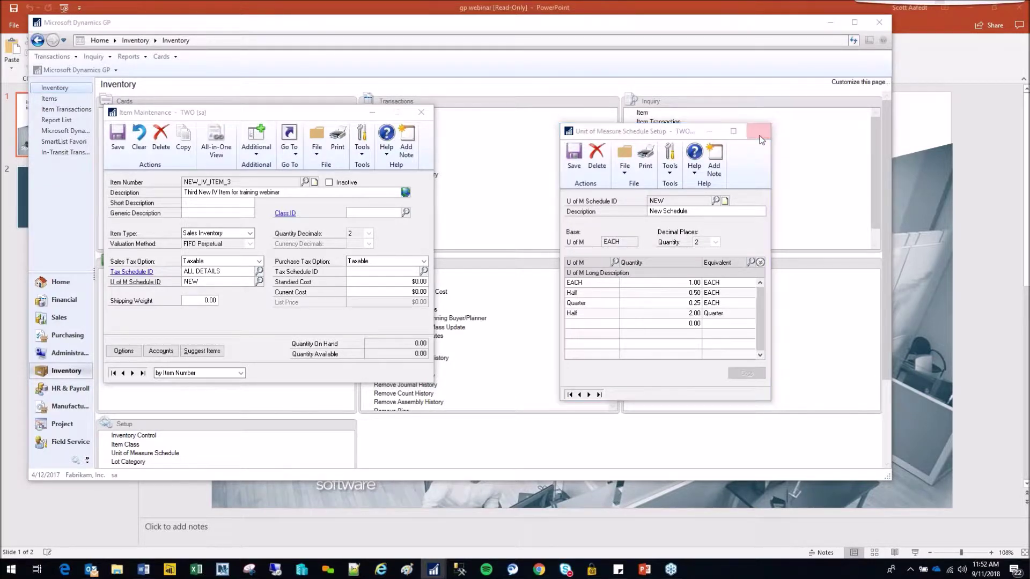
- Confirm saving the NEW schedule and open NEW_IV_ITEM_3's Price List from Item Maintenance
left_click(503, 317)
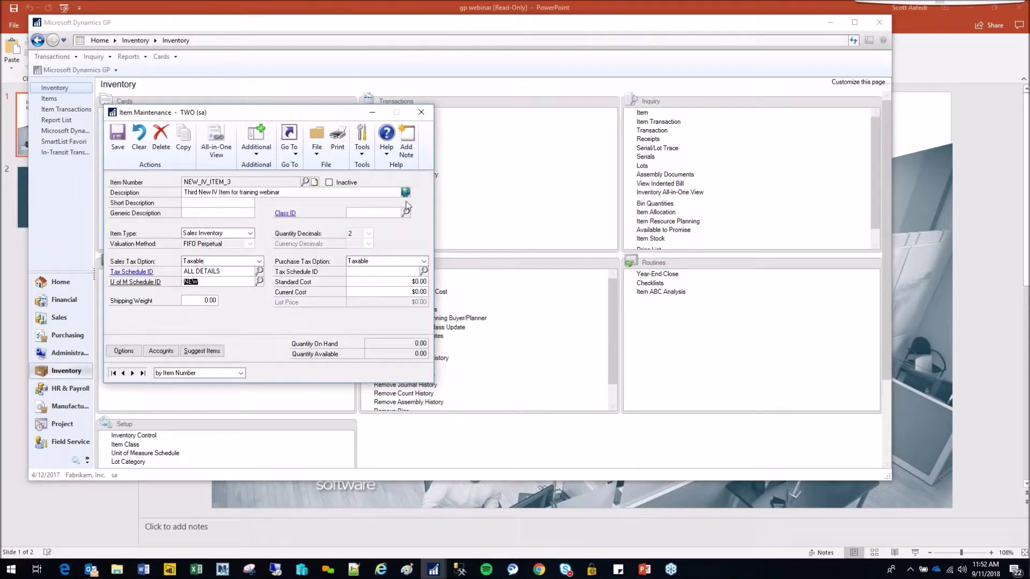
left_click(293, 154)
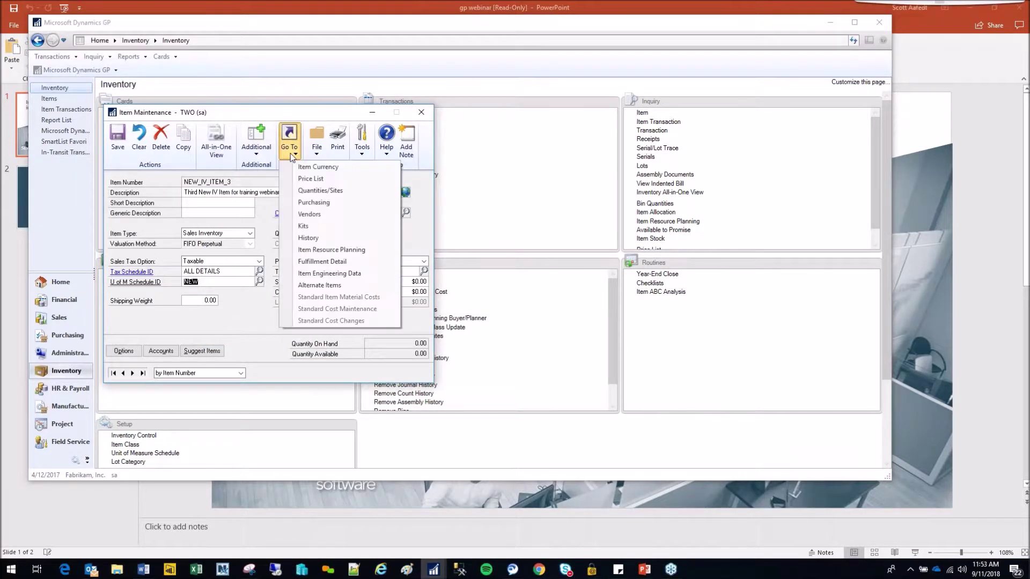
left_click(311, 178)
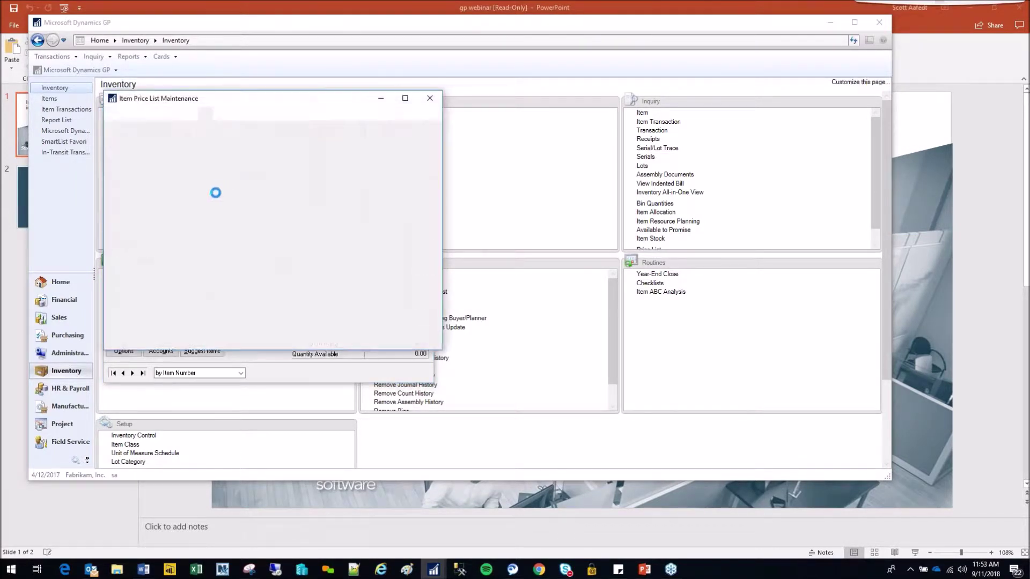
left_click_drag(309, 99, 665, 83)
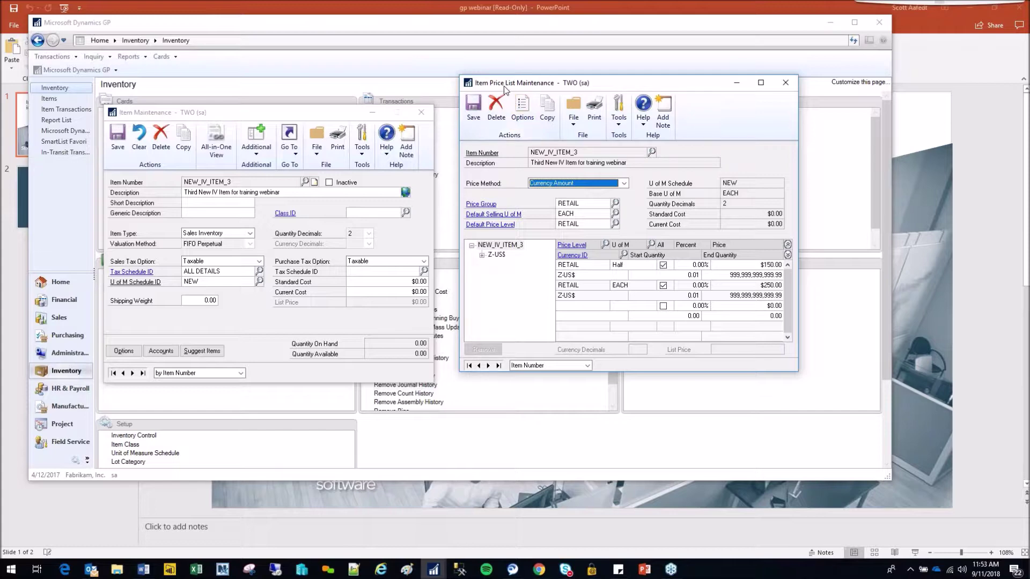
- In the price list Options, set the Half unit's selling option to Whole and accept
left_click(523, 111)
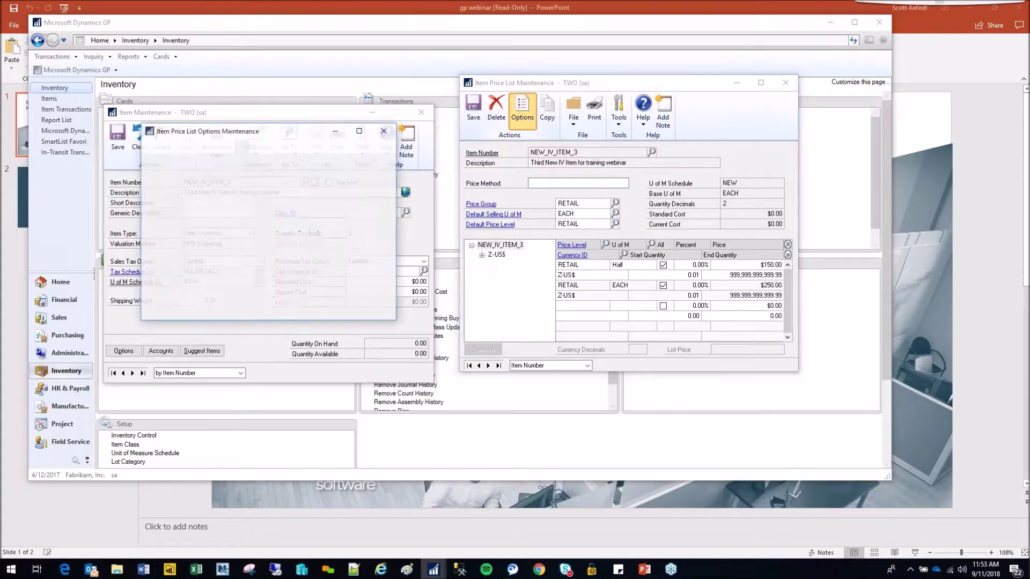
left_click_drag(286, 131, 615, 148)
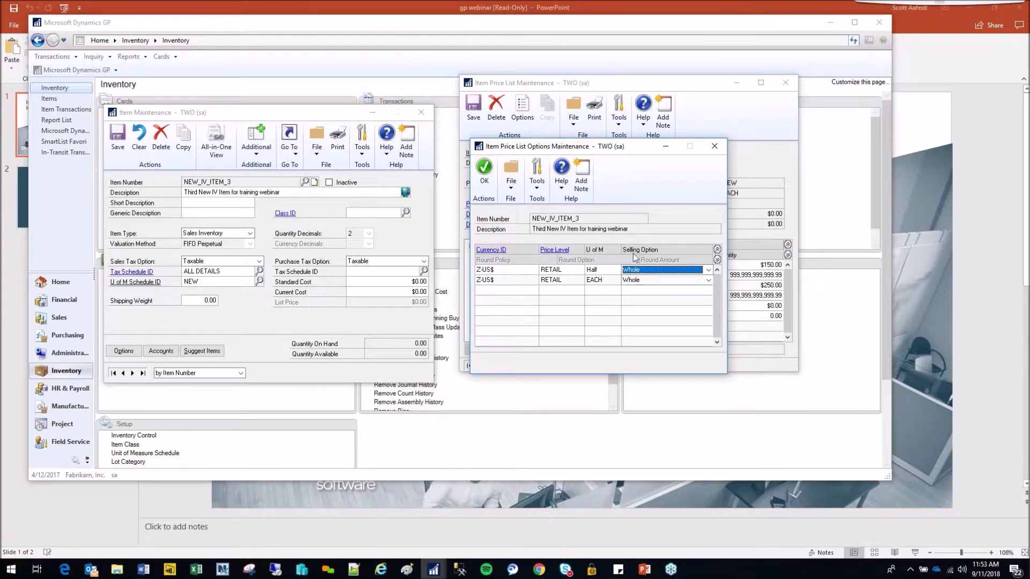
left_click(709, 270)
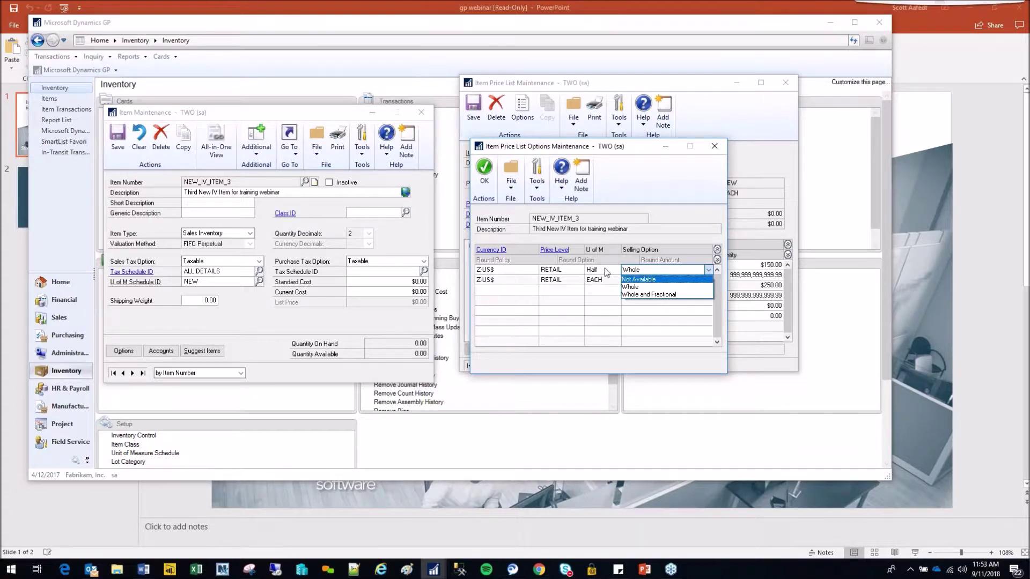
left_click(644, 289)
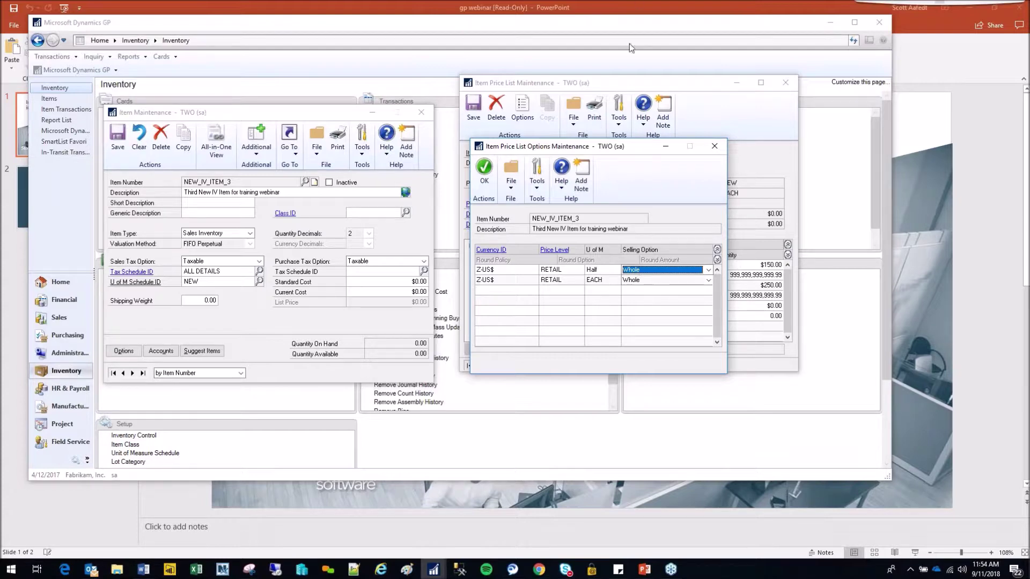
left_click(485, 169)
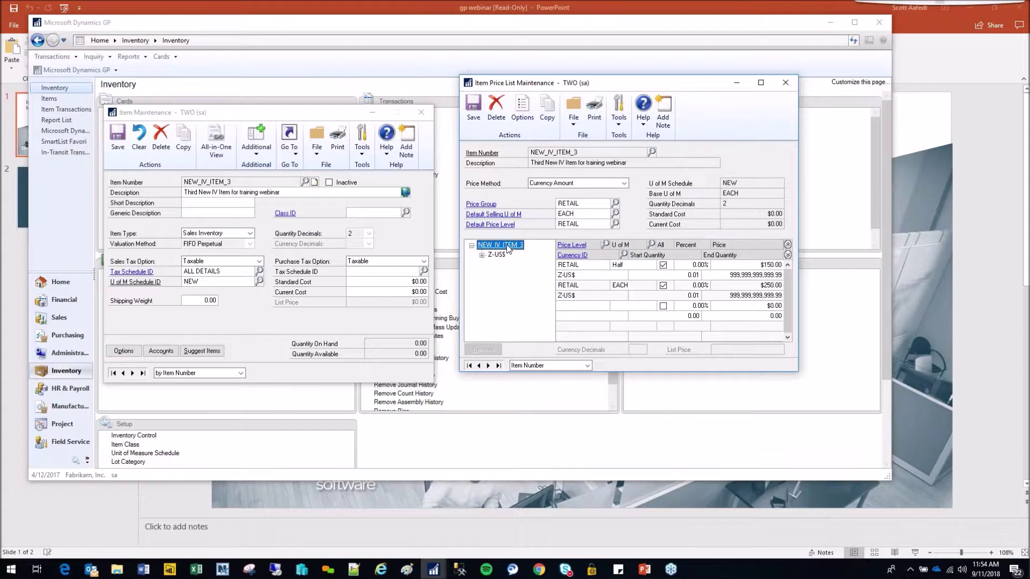
- Open the item's Purchasing options and set EACH as the Default Purchasing U of M
left_click(301, 160)
left_click(326, 205)
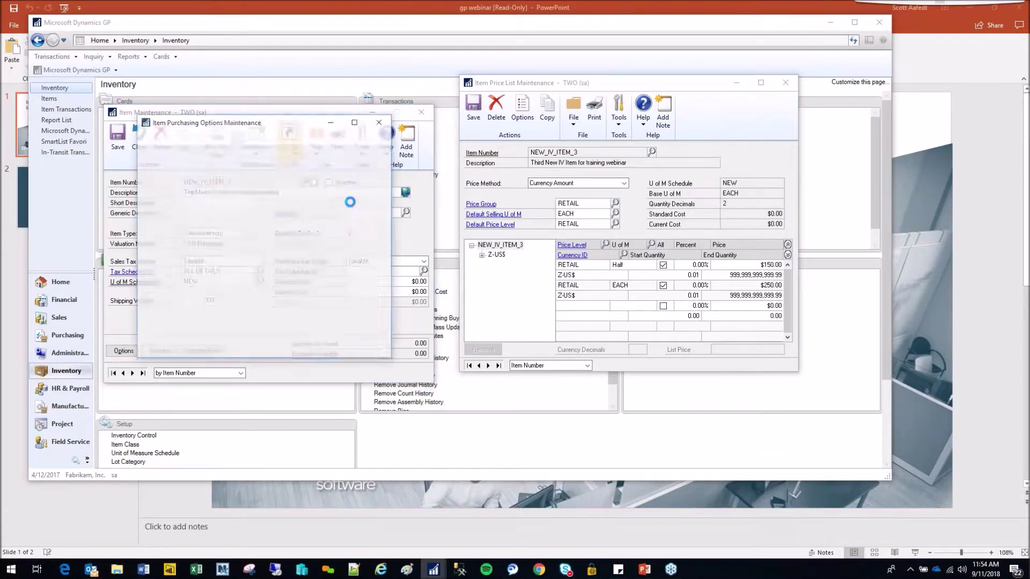
left_click(271, 232)
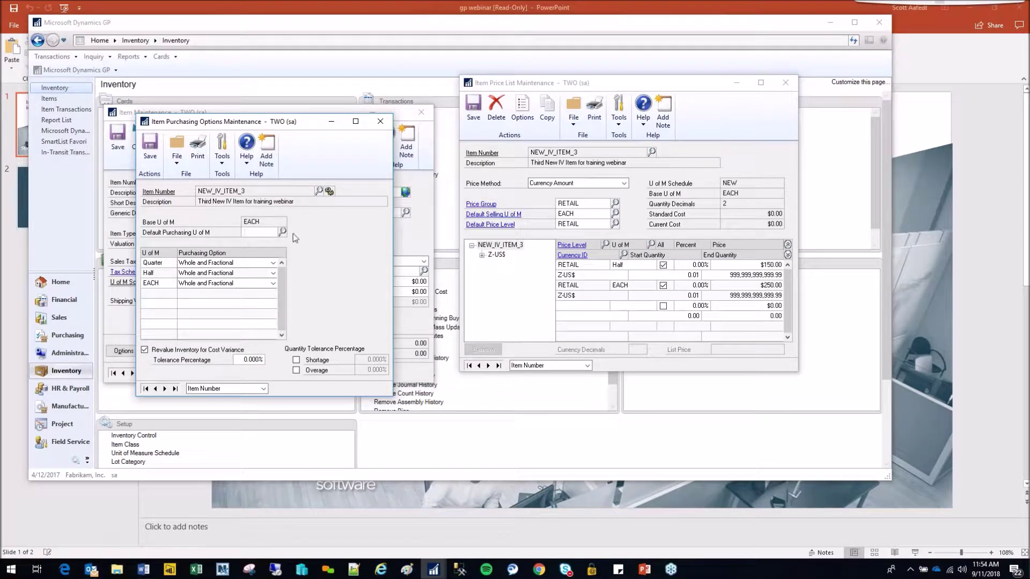
left_click_drag(276, 125, 637, 204)
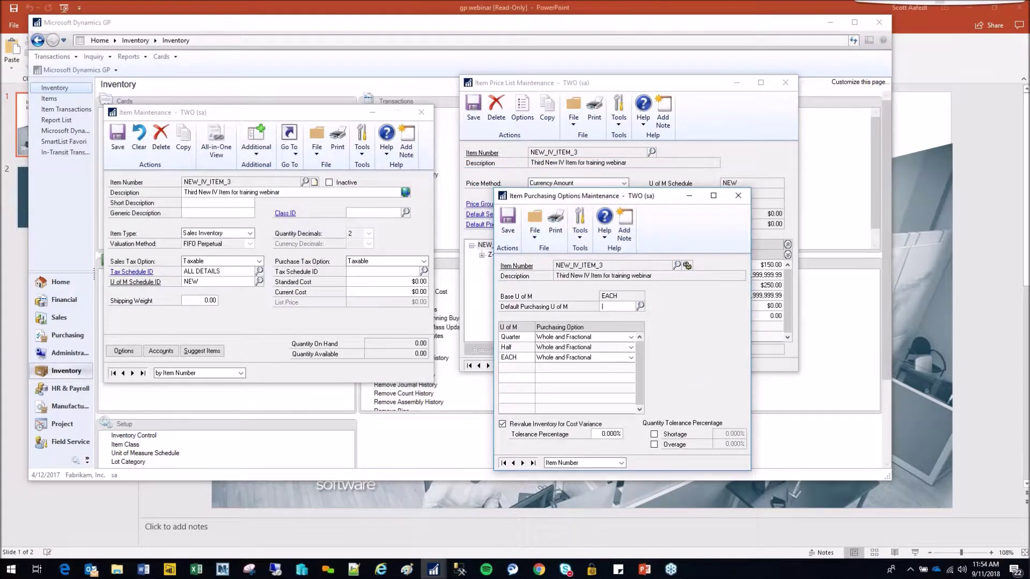
type("ACH")
key("Tab")
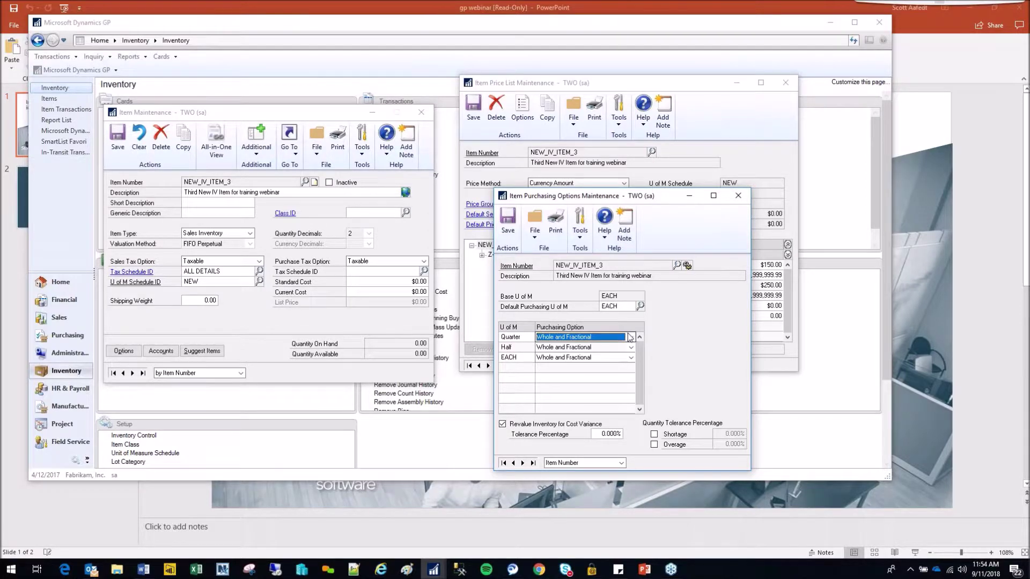
- Make Quarter and Half Not Available for purchasing, and set EACH to Whole
left_click(631, 337)
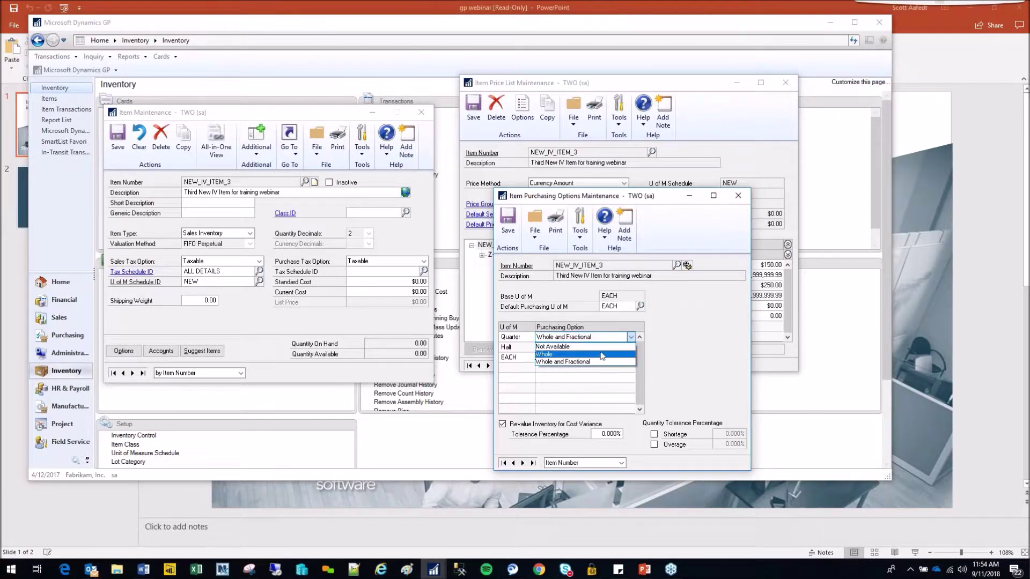
left_click(600, 346)
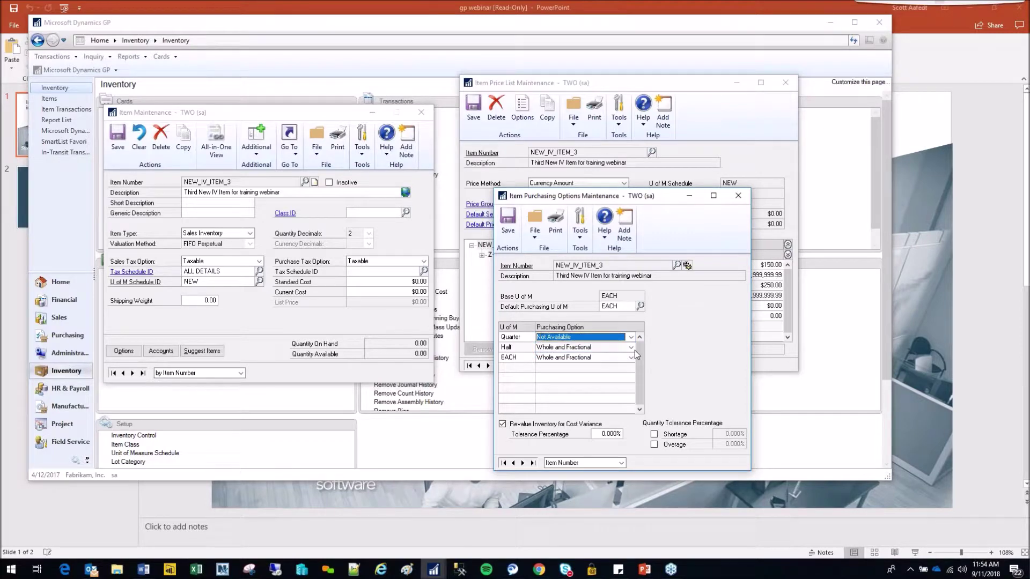
left_click(595, 347)
left_click(573, 358)
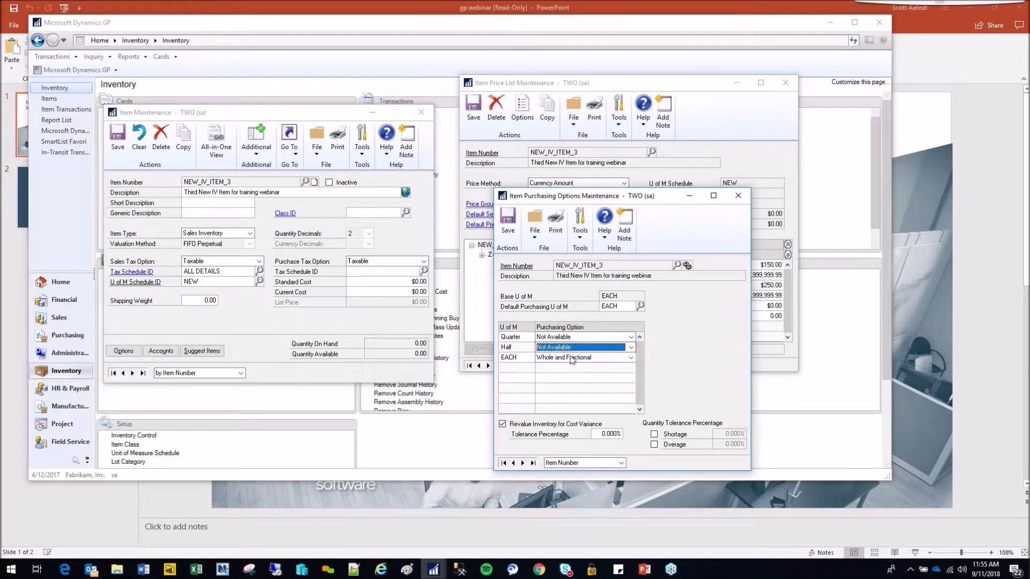
left_click(630, 358)
left_click(577, 378)
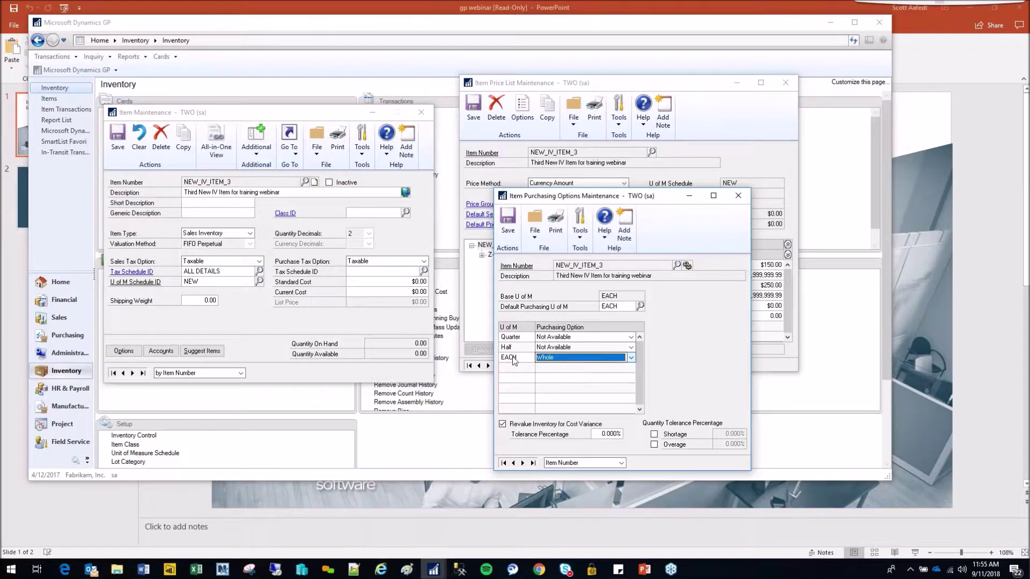
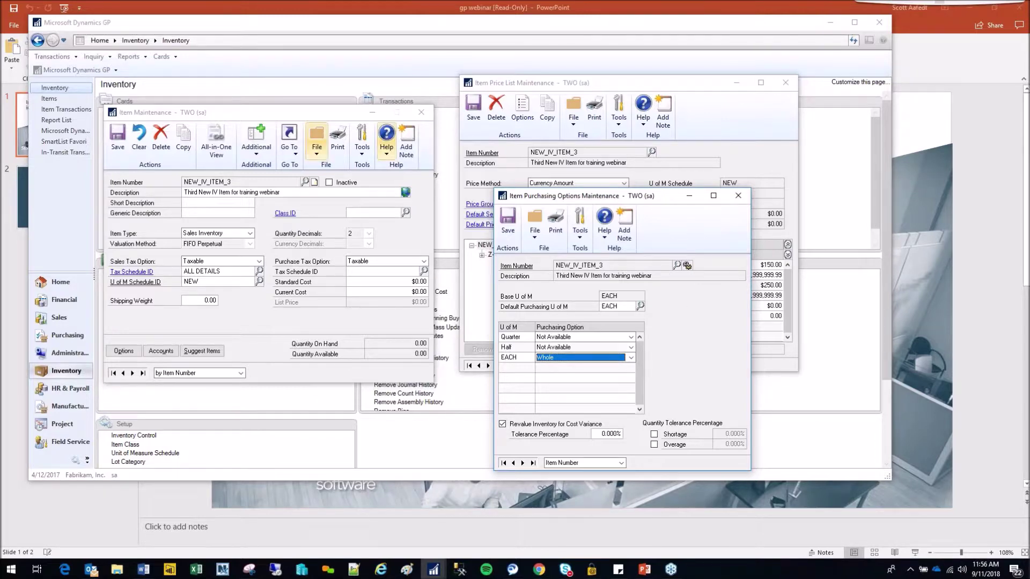
- Save NEW_IV_ITEM_3's purchasing options, then clear and close the price list
key("alt+Tab")
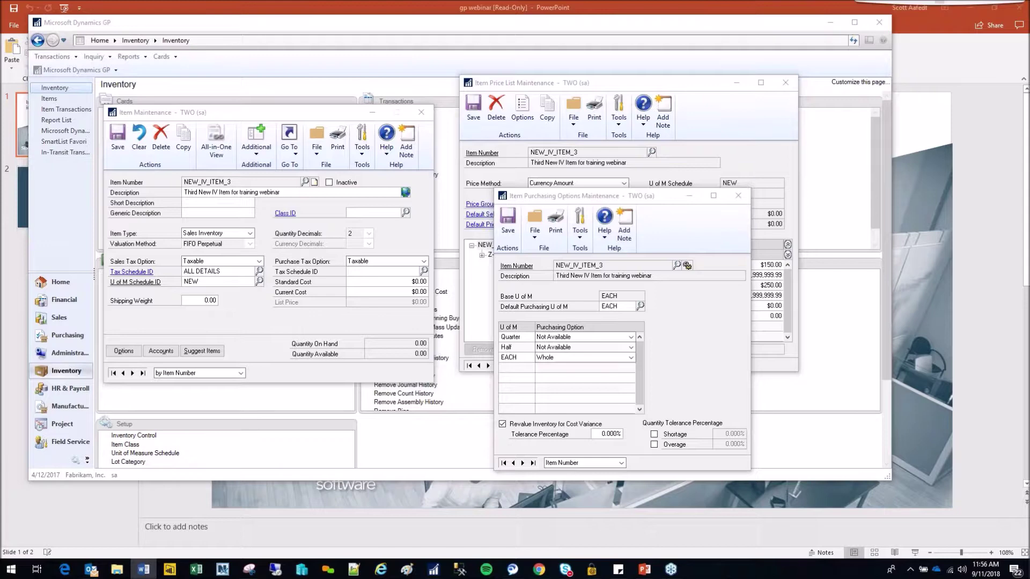
left_click(738, 196)
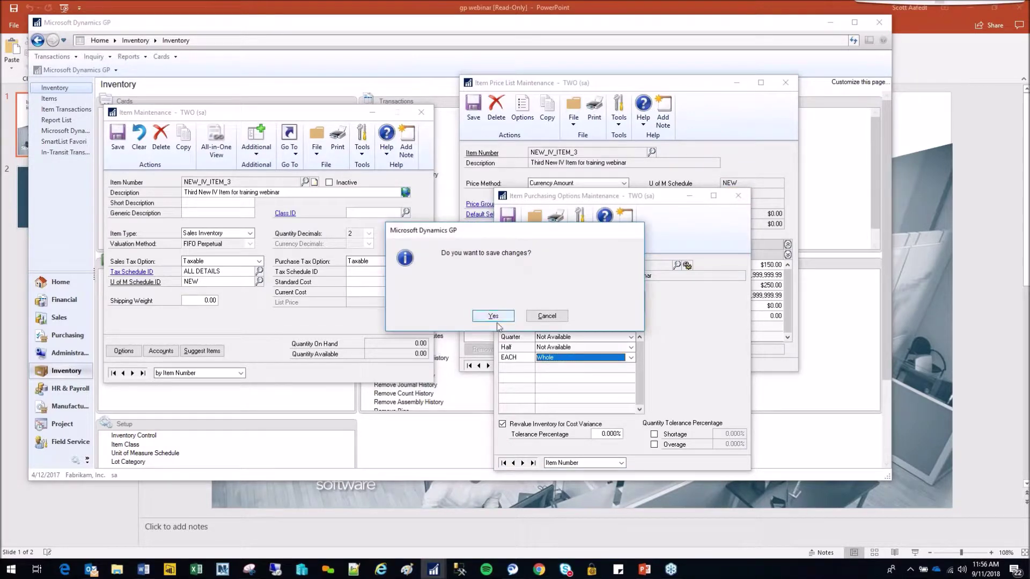
left_click(494, 315)
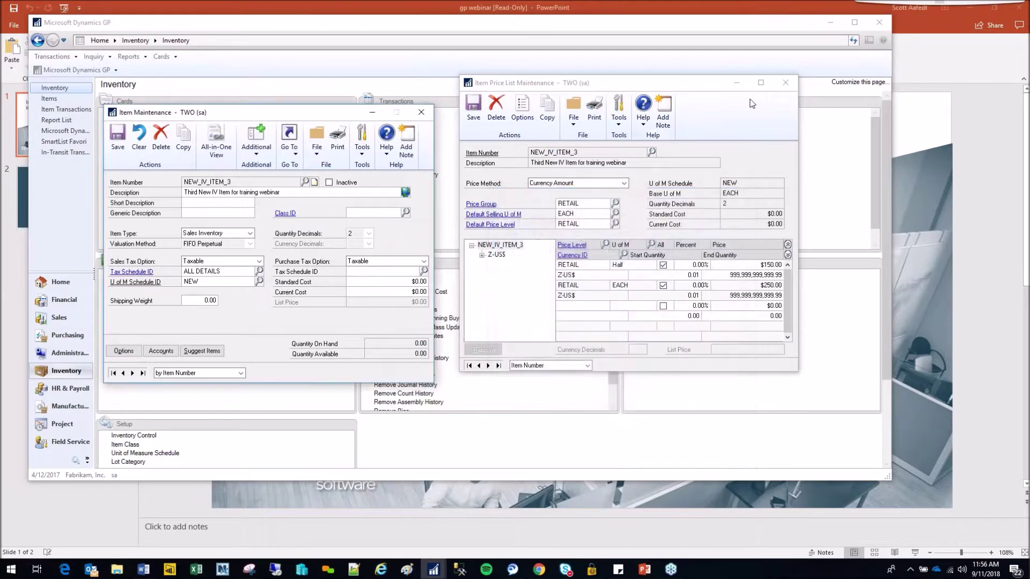
left_click(785, 85)
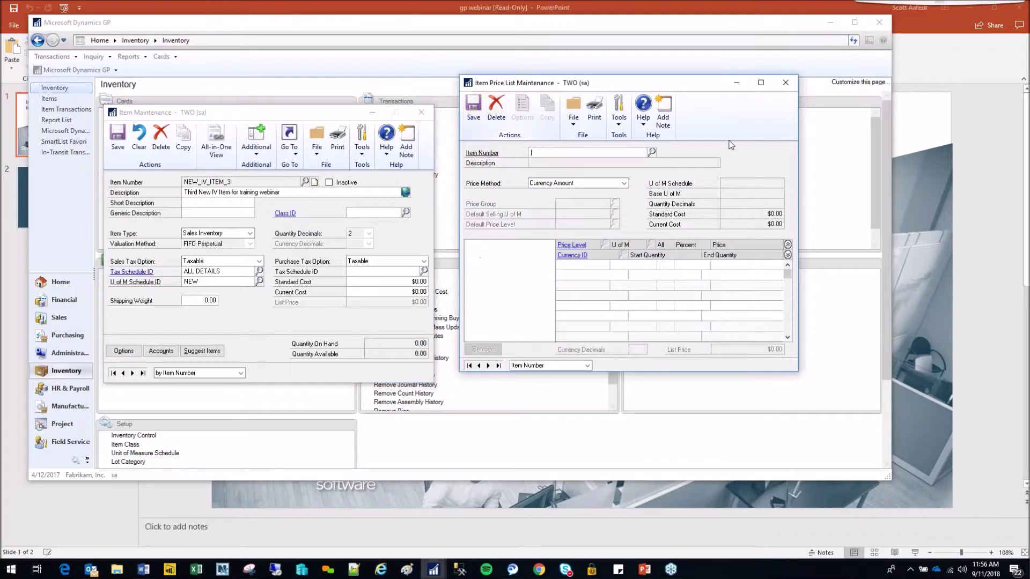
left_click(787, 82)
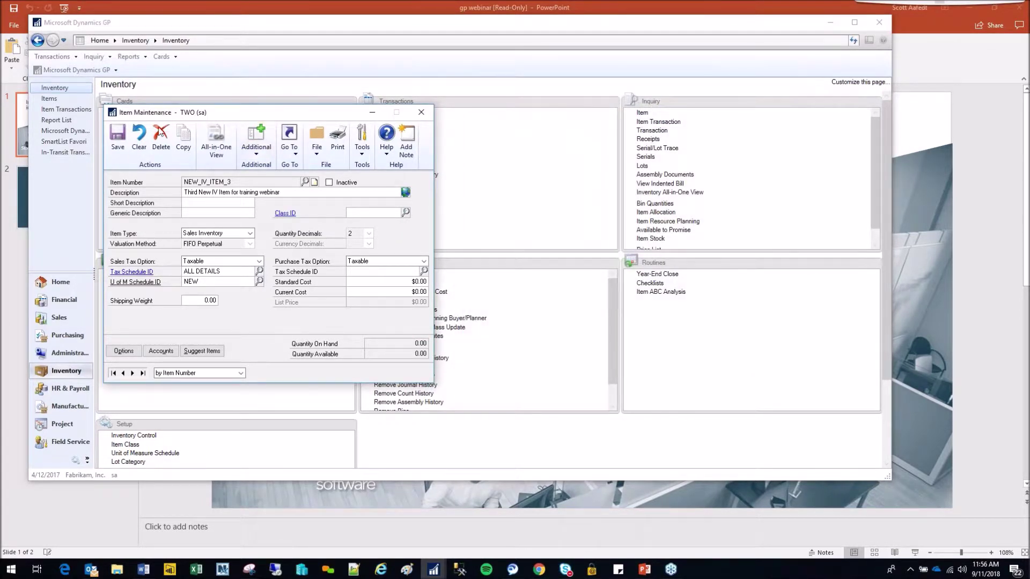
- Save and close the NEW_IV_ITEM_3 item record, then open Item Kit Maintenance
left_click(118, 138)
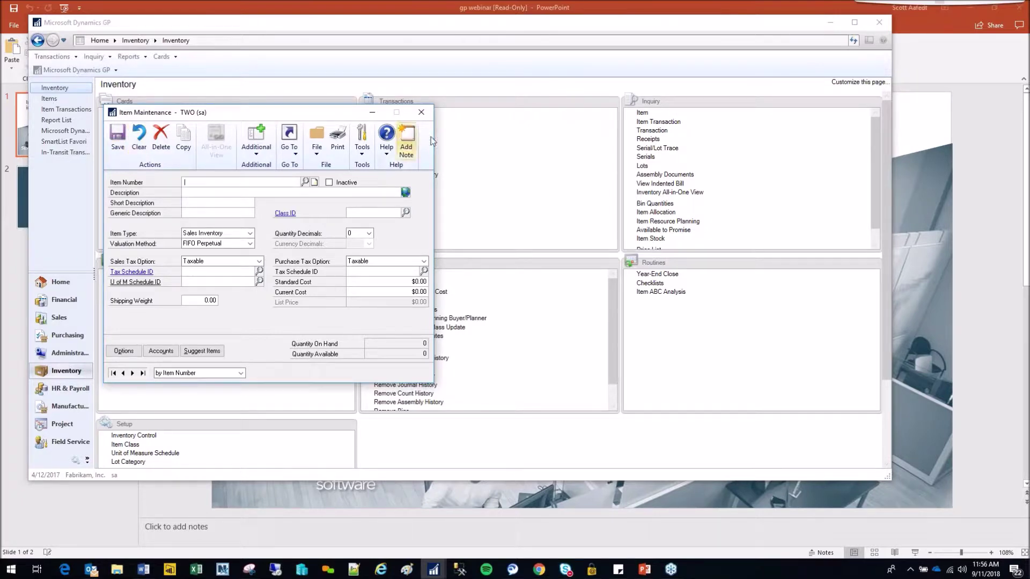
left_click(423, 114)
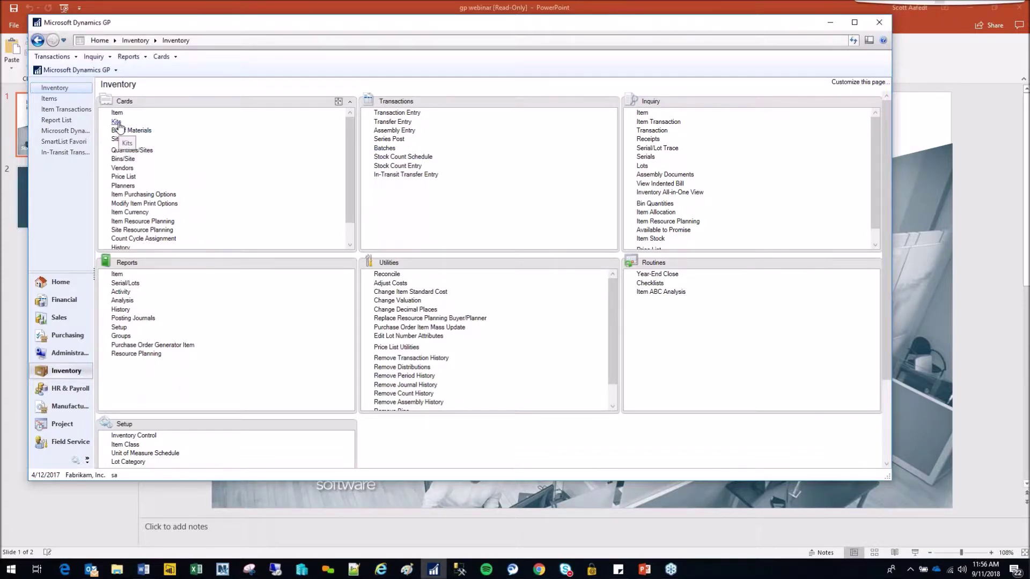
left_click(117, 123)
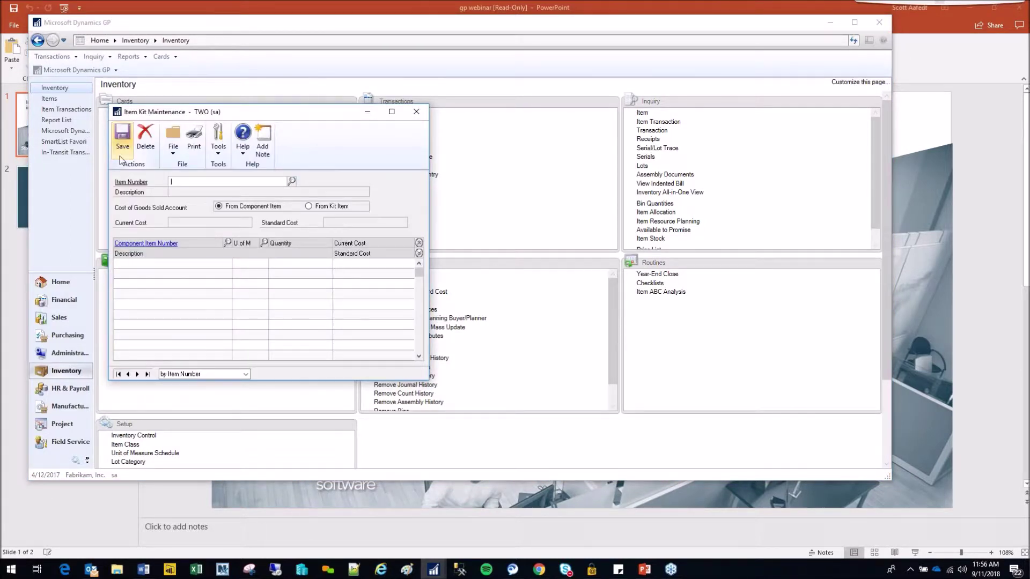
- Load kit 745-107-000 and delete it
left_click(138, 374)
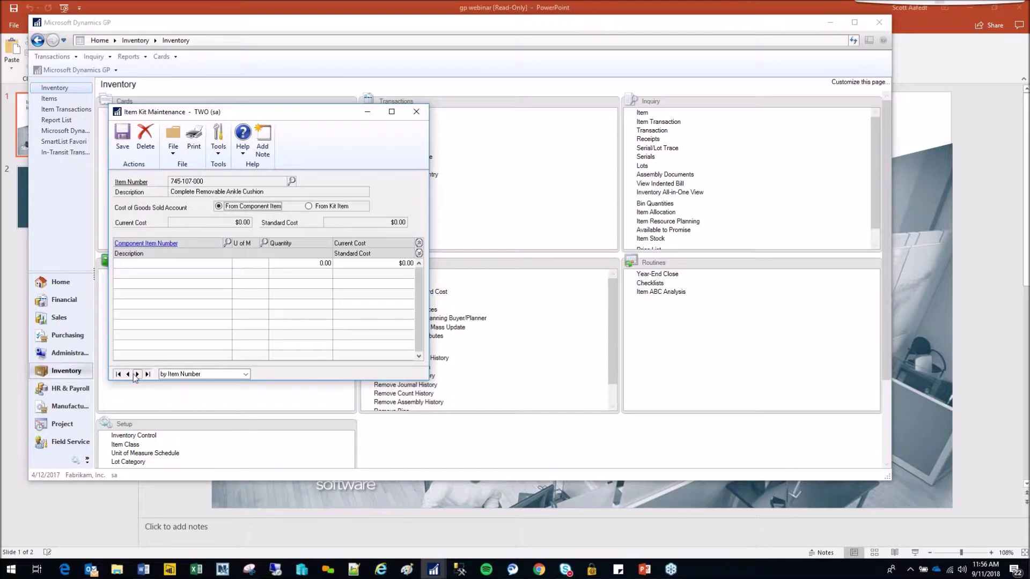
left_click(150, 144)
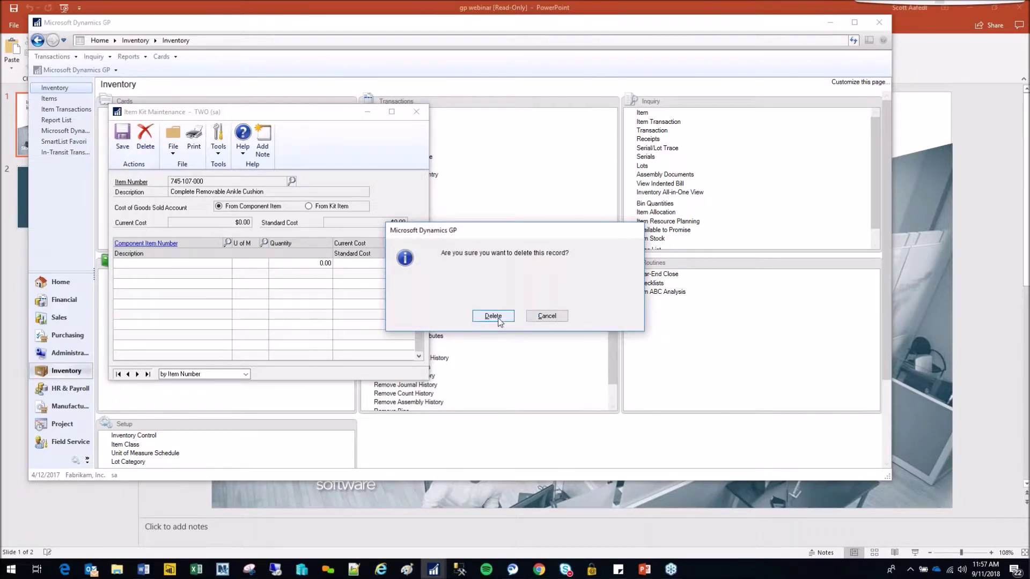
left_click(491, 316)
- Enter KIT as the new item number, backing out of the KITS suggestion
type("KI")
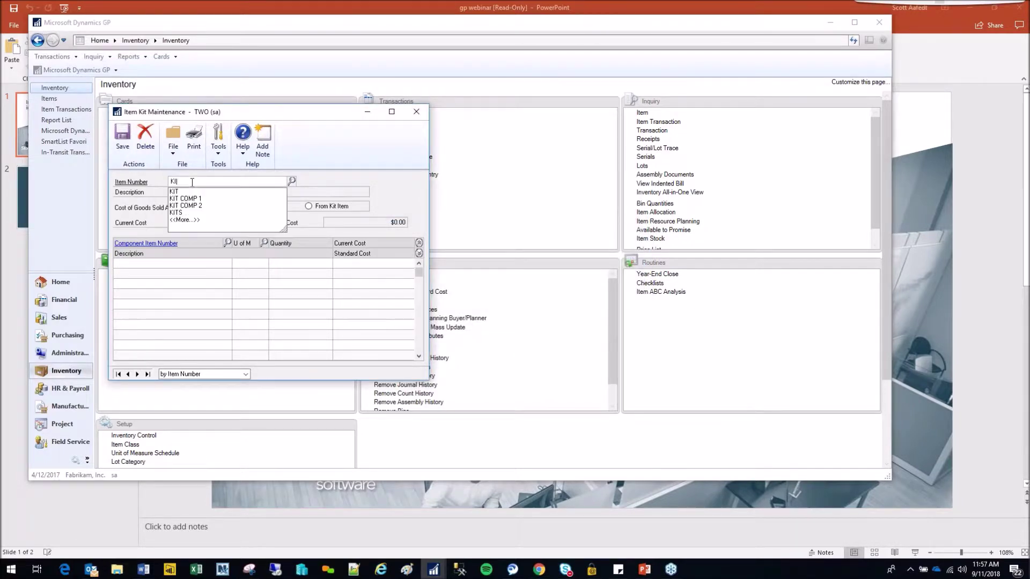
type("T")
key("Tab")
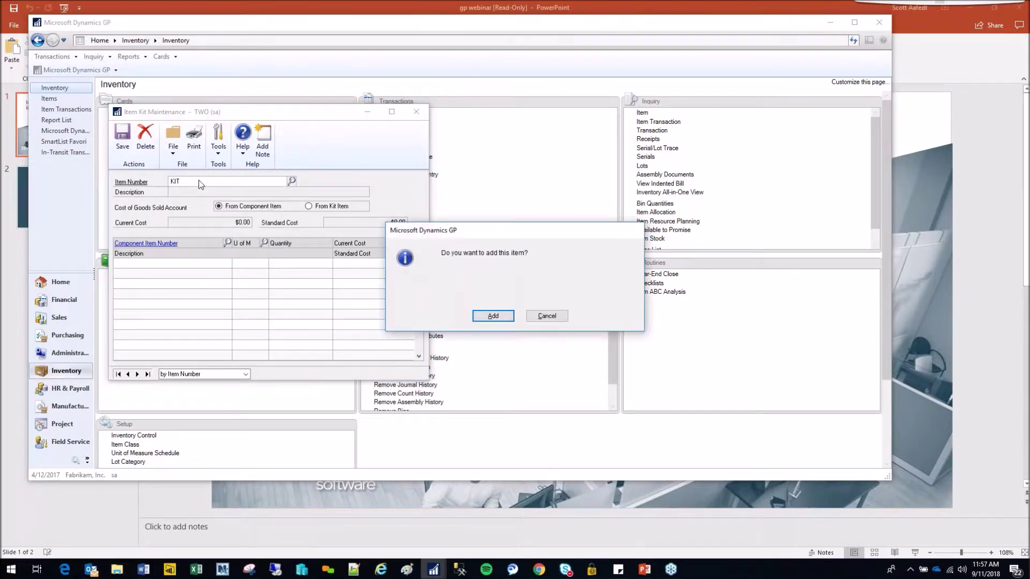
left_click(532, 316)
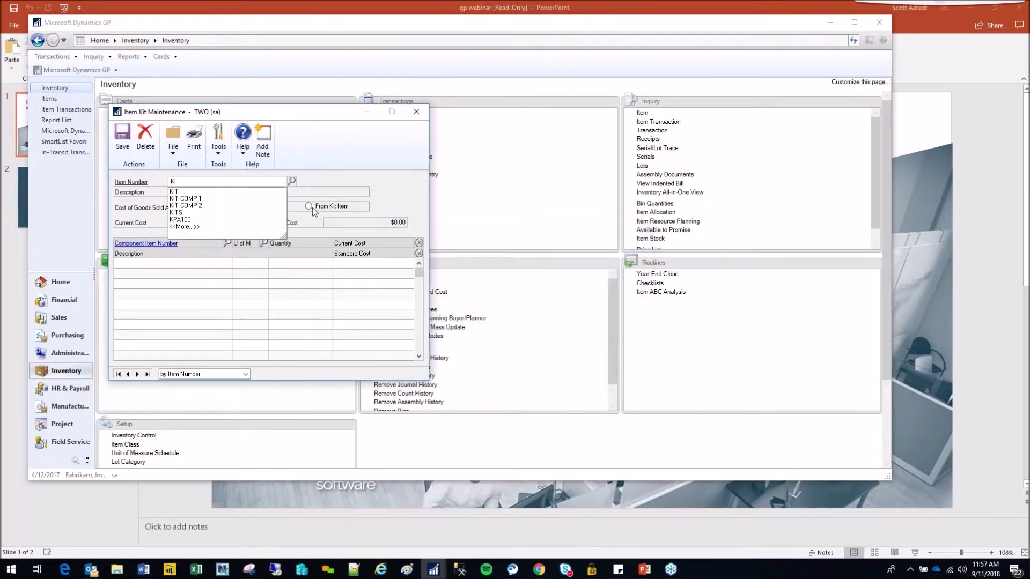
key("Down")
key("Down")
key("Down")
key("Down")
key("Tab")
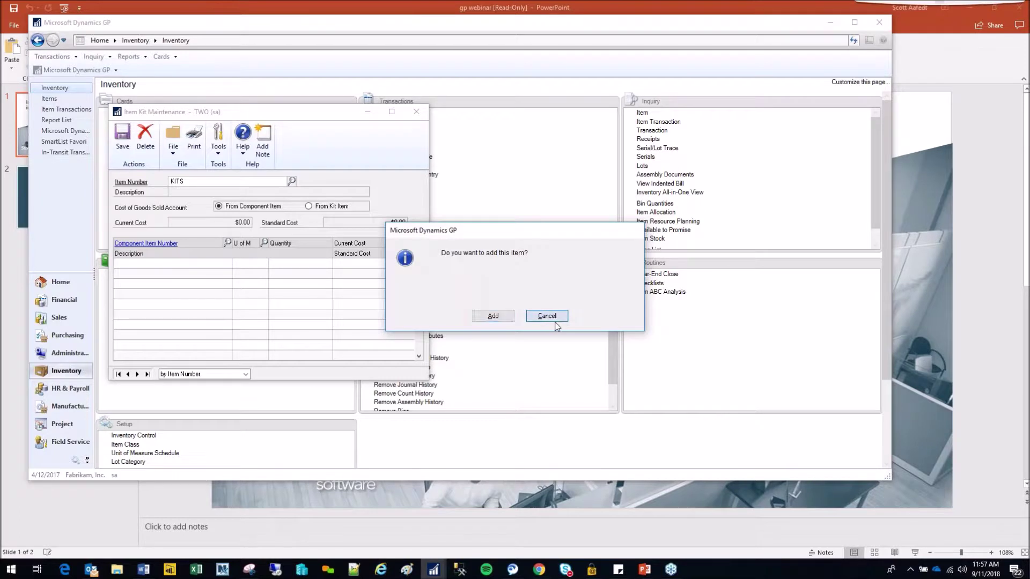
left_click(546, 316)
type("KIT")
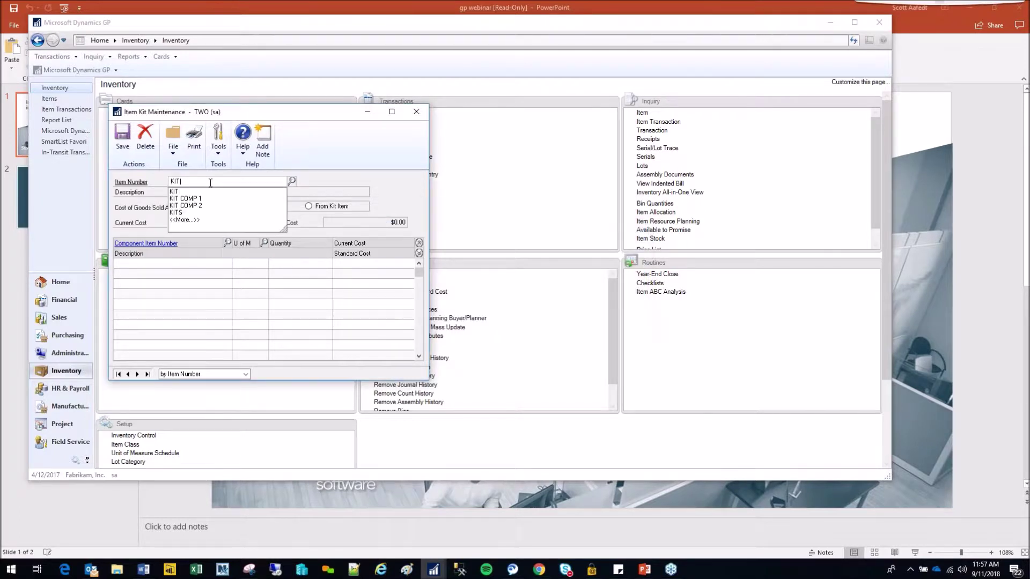
key("Tab")
- Add KIT as a Kit-type item described 'kit item' with the EACH unit schedule
left_click(490, 315)
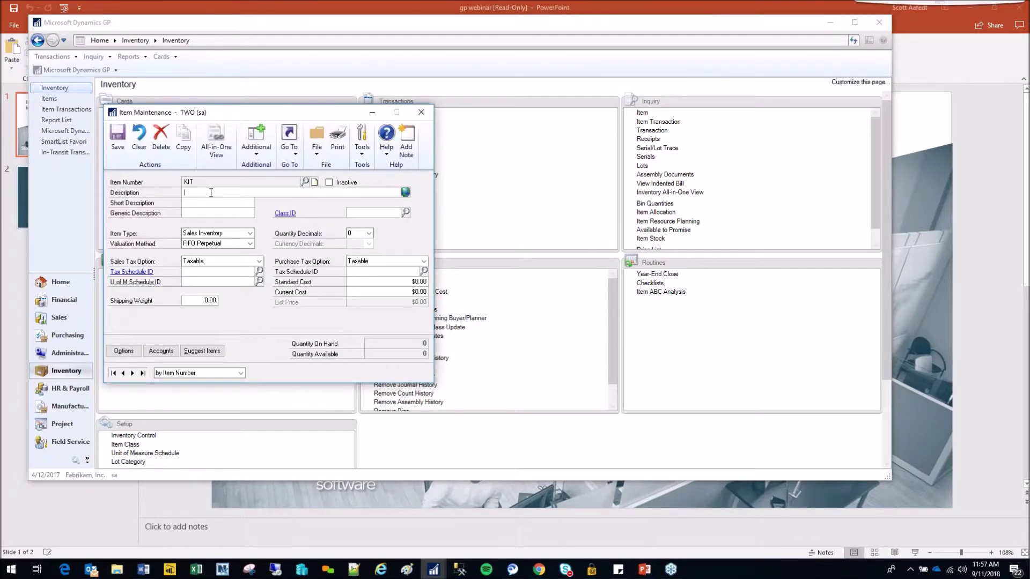
type("kit item")
key("Tab")
left_click(250, 234)
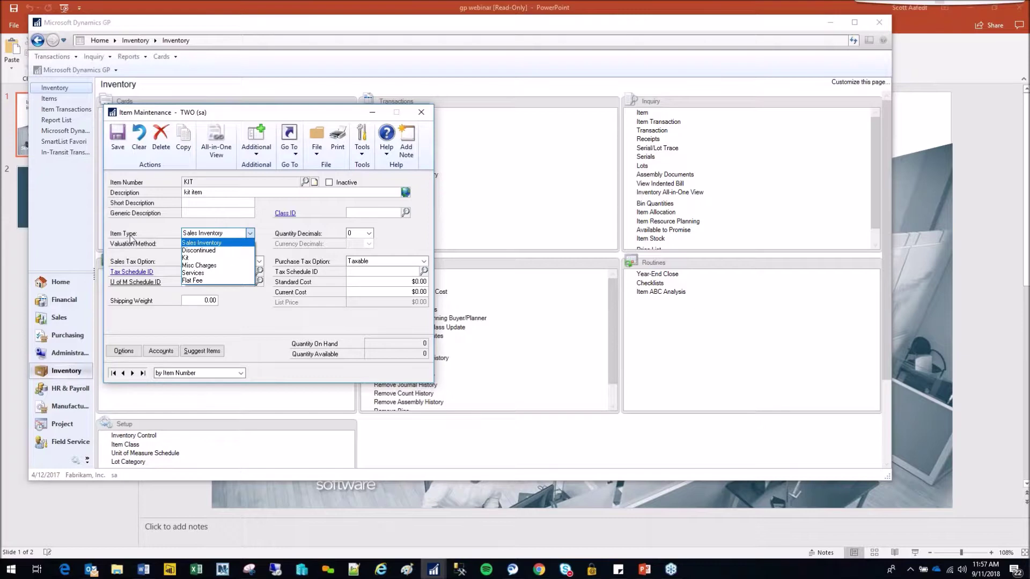
left_click(200, 259)
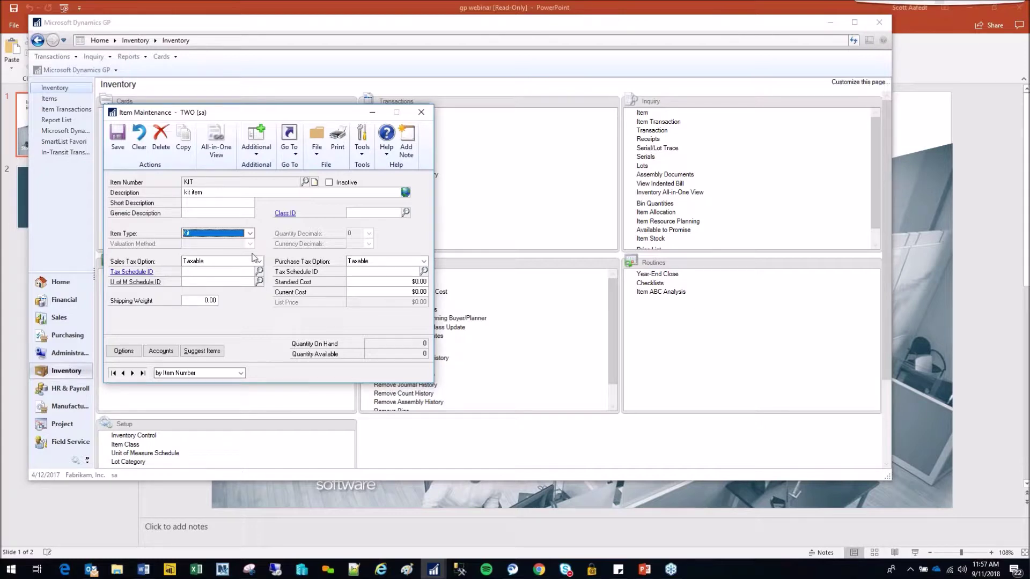
left_click(220, 271)
left_click(208, 281)
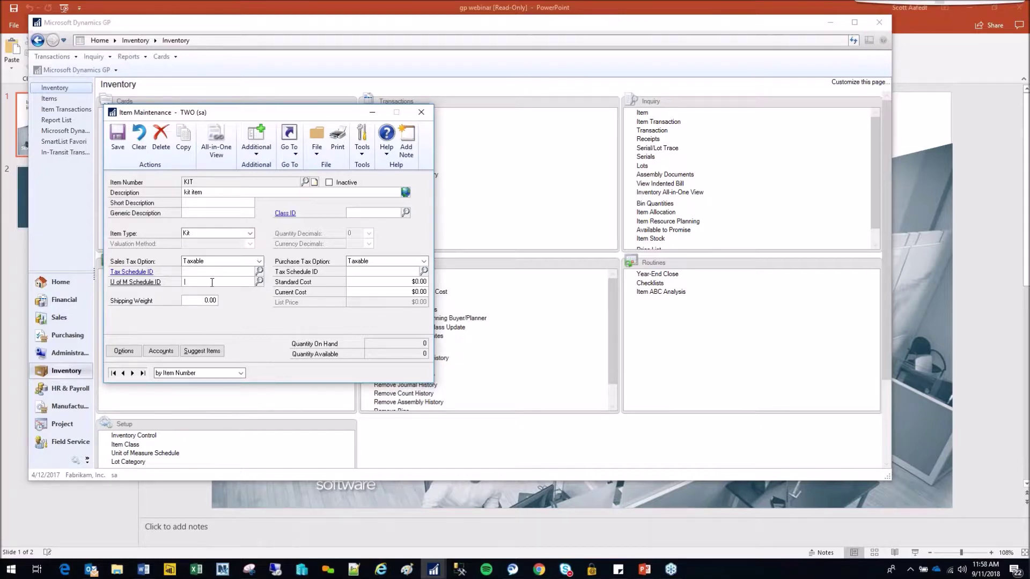
type("EA")
left_click(209, 293)
left_click(211, 300)
- Allow back orders and keep calendar, fiscal, transaction and distribution history, then save the item
left_click(124, 351)
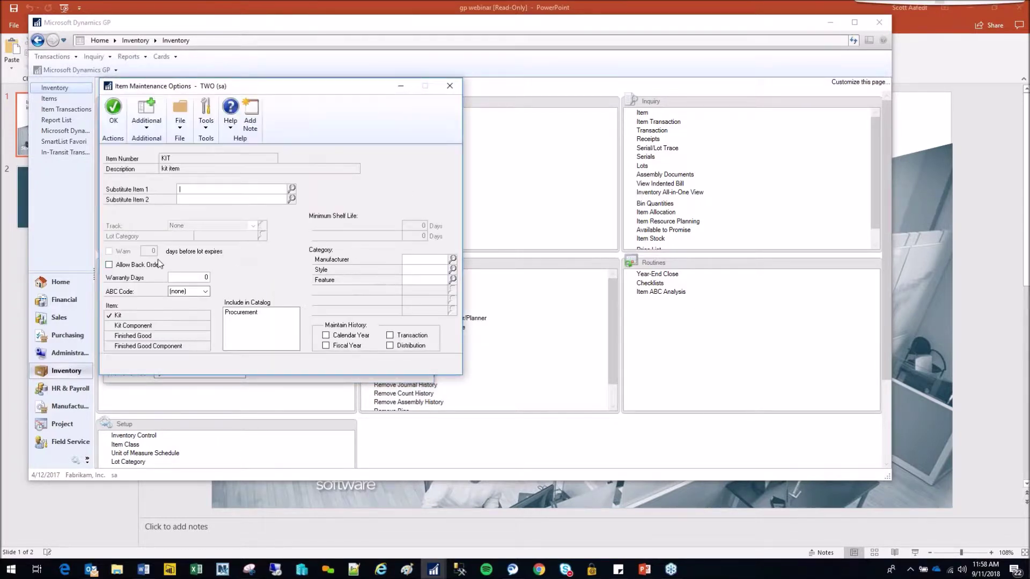
left_click(121, 265)
left_click(326, 336)
left_click(325, 345)
left_click(390, 335)
left_click(403, 347)
left_click(113, 110)
left_click(116, 138)
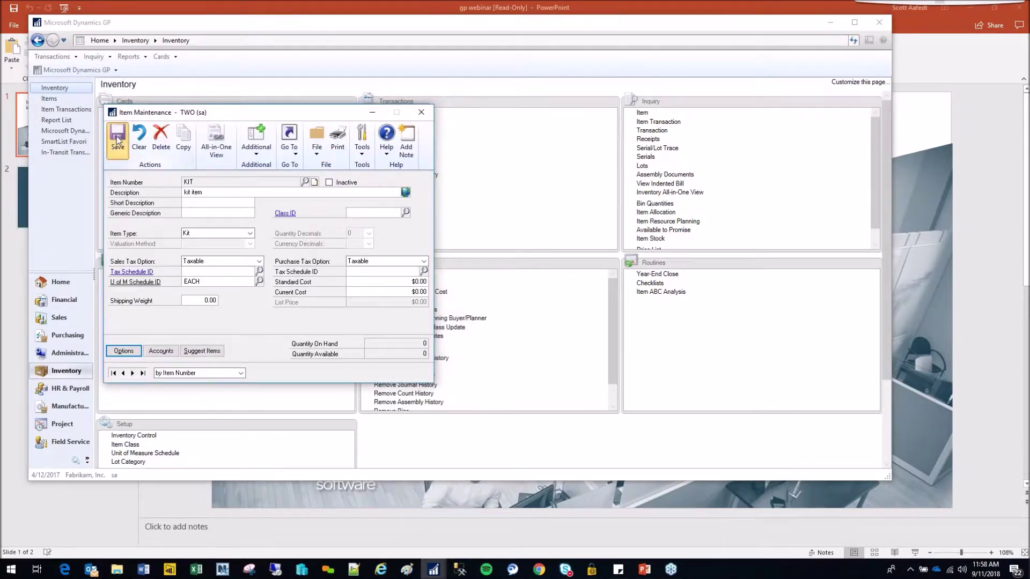
left_click(421, 112)
- Add 2 each of NEW_IV_ITEM as kit KIT's first component
key("Tab")
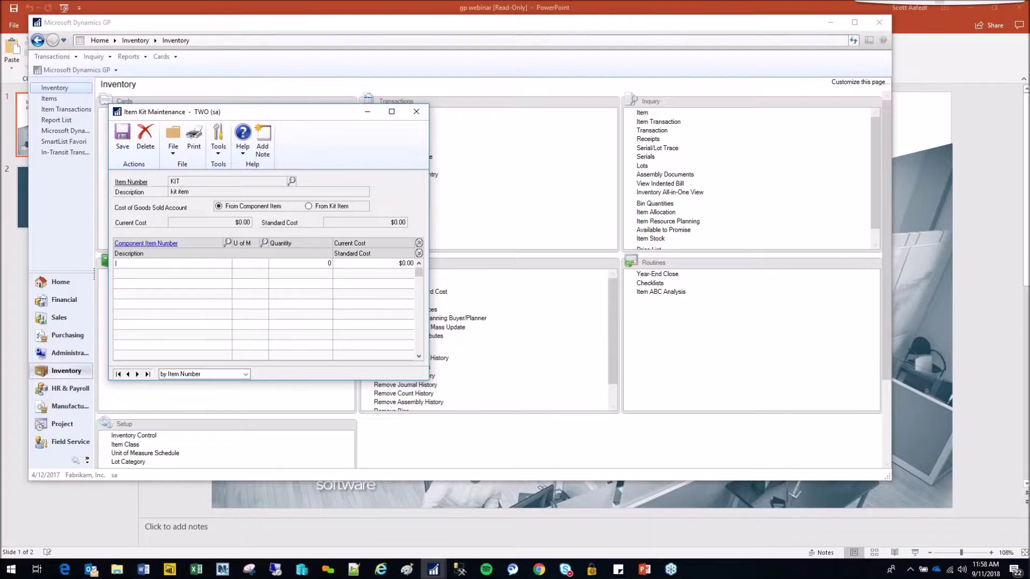
type("NEW")
left_click(228, 244)
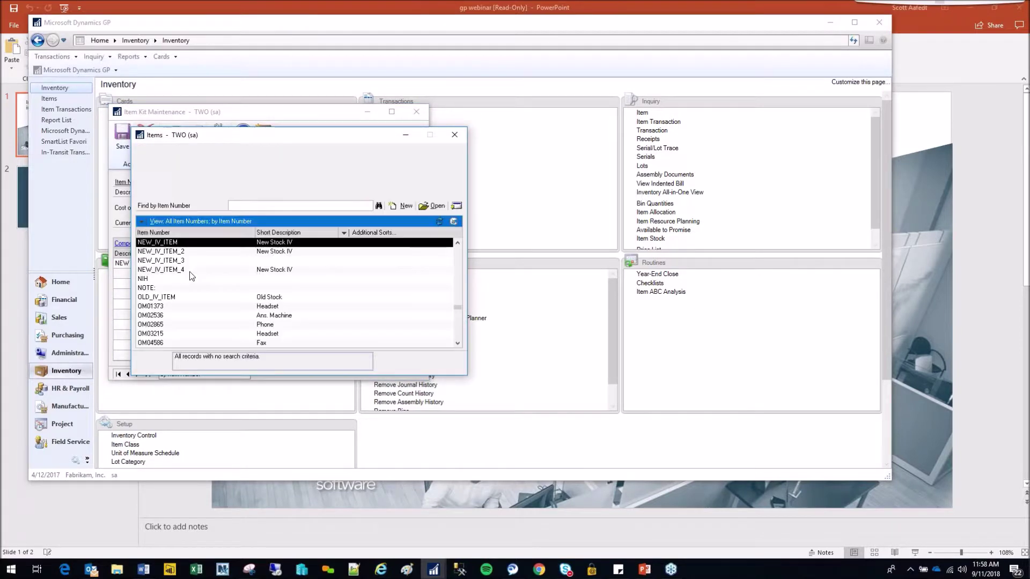
double_click(178, 244)
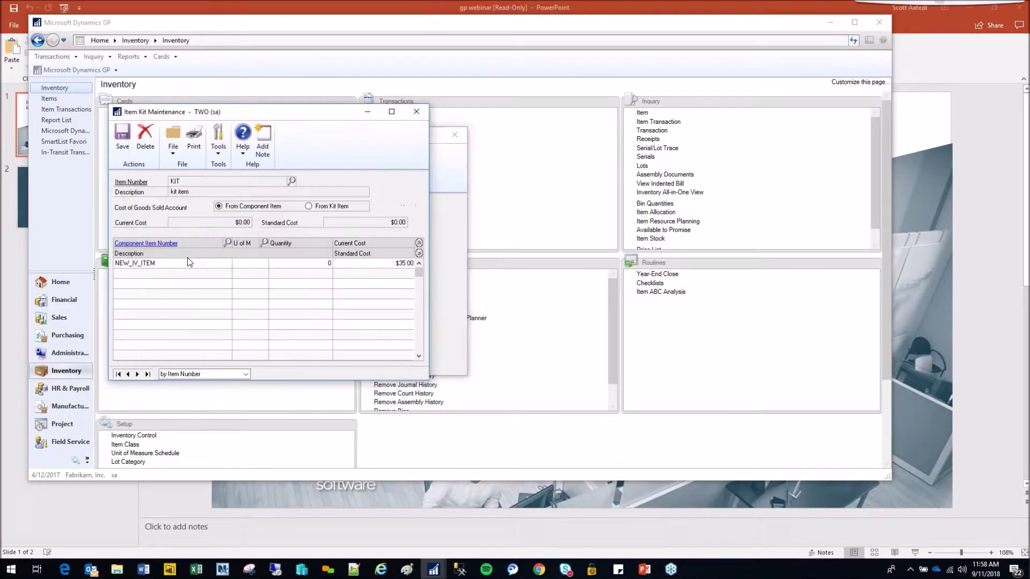
type("2")
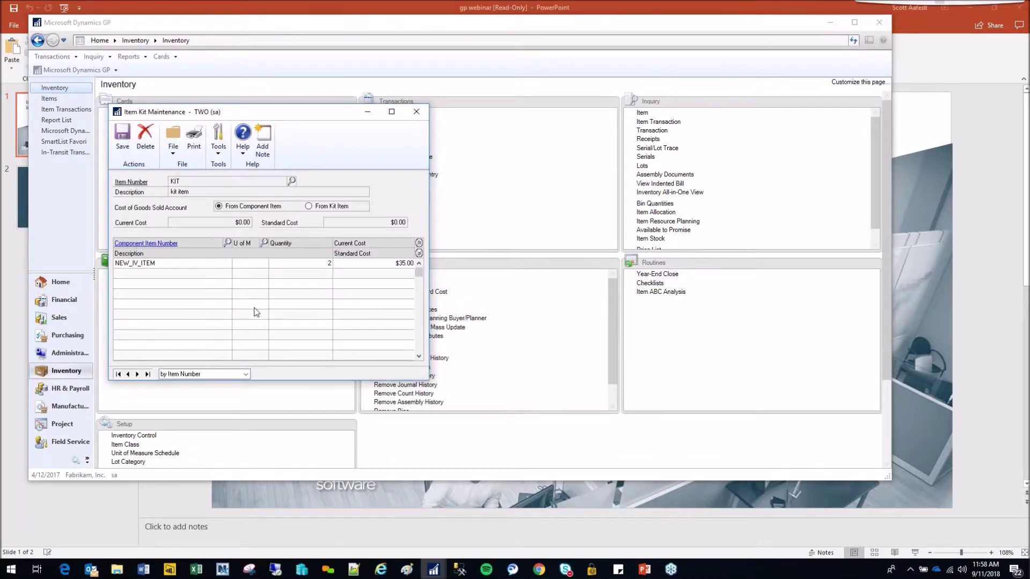
type("each")
key("Tab")
type("2")
key("Tab")
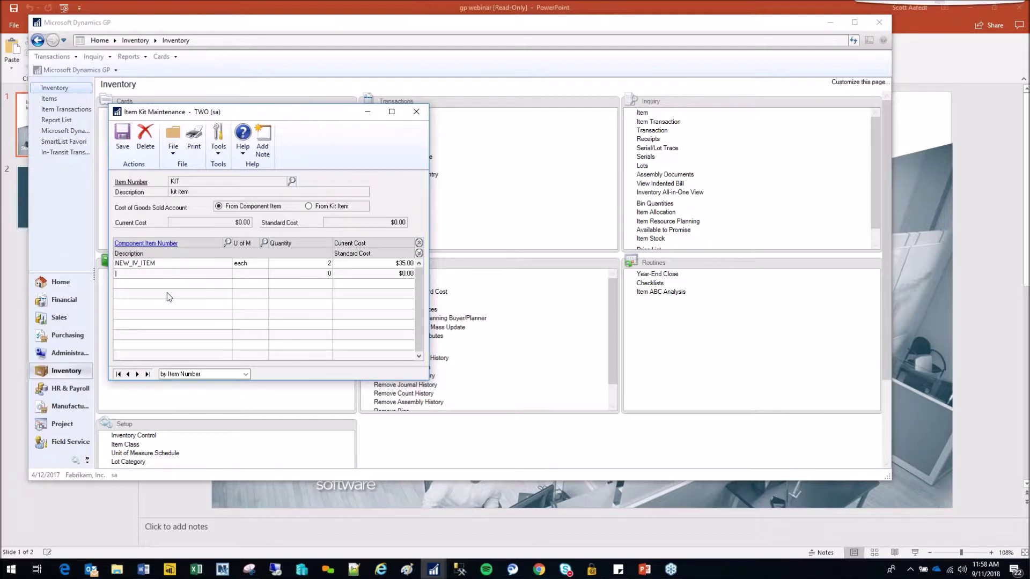
- Close kit maintenance saving kit KIT, and open Assembly Entry
left_click(416, 113)
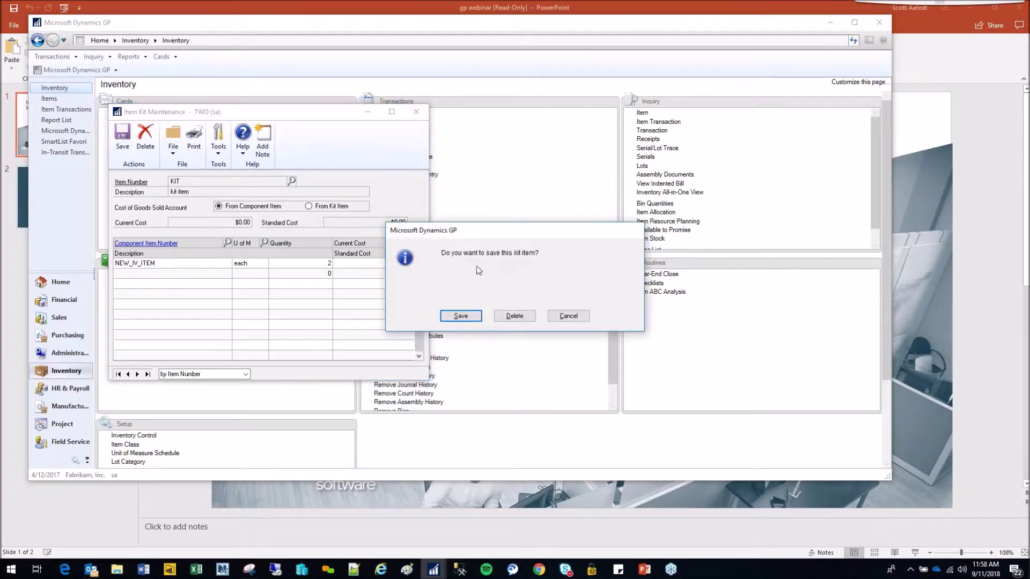
left_click(520, 317)
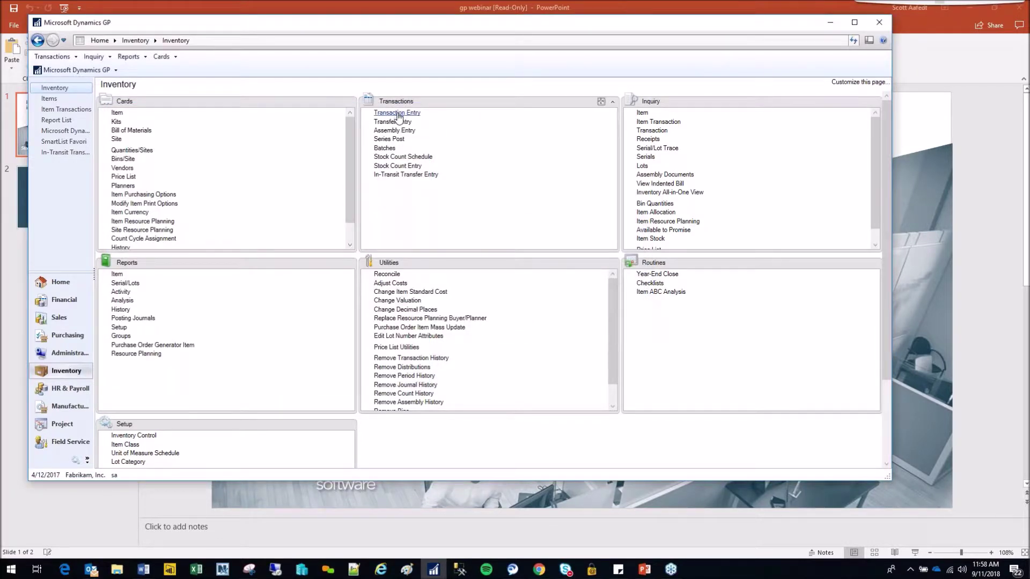
left_click(399, 132)
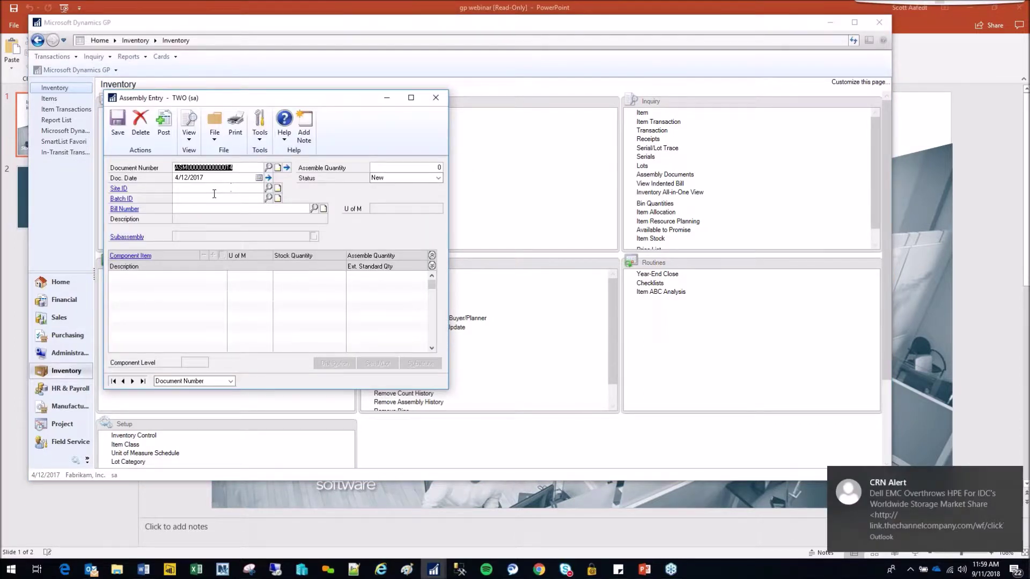
- Close Assembly Entry and open a blank Bill of Materials Maintenance window
left_click(436, 97)
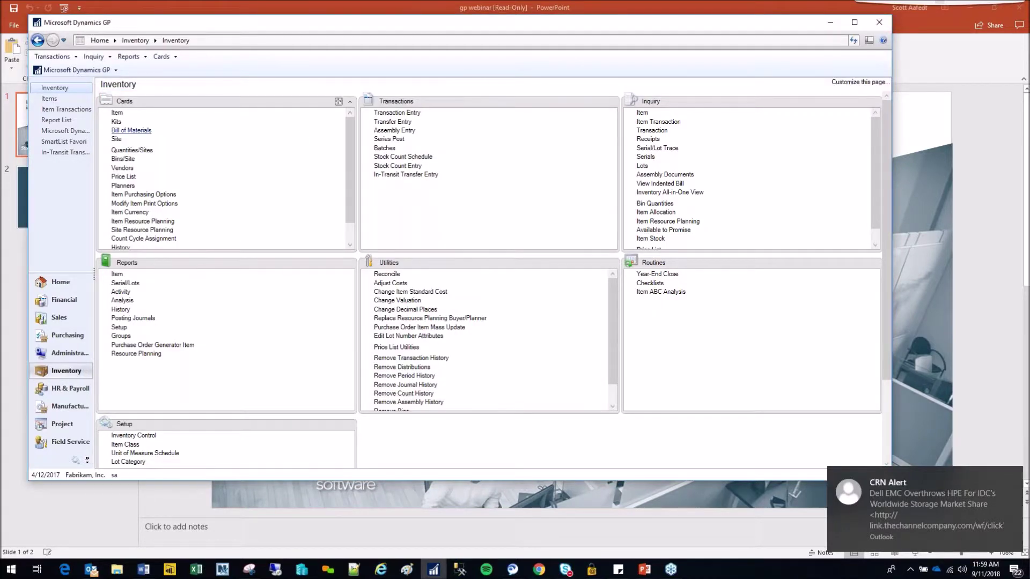
left_click(141, 131)
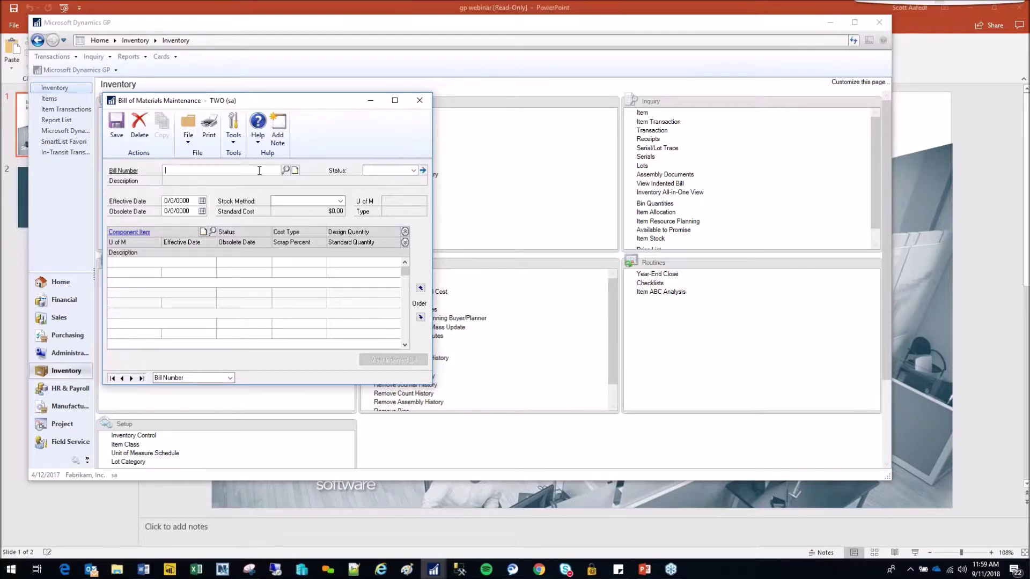
- Open bill HDWR-FGC-0001 and keep component ITCT-CIR-CD85's status Active
left_click(285, 170)
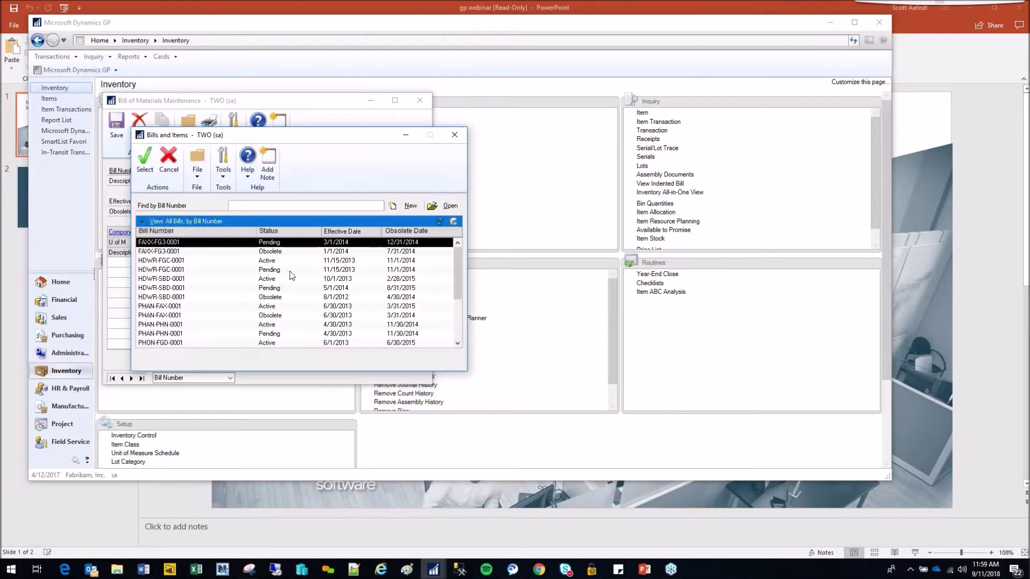
double_click(269, 260)
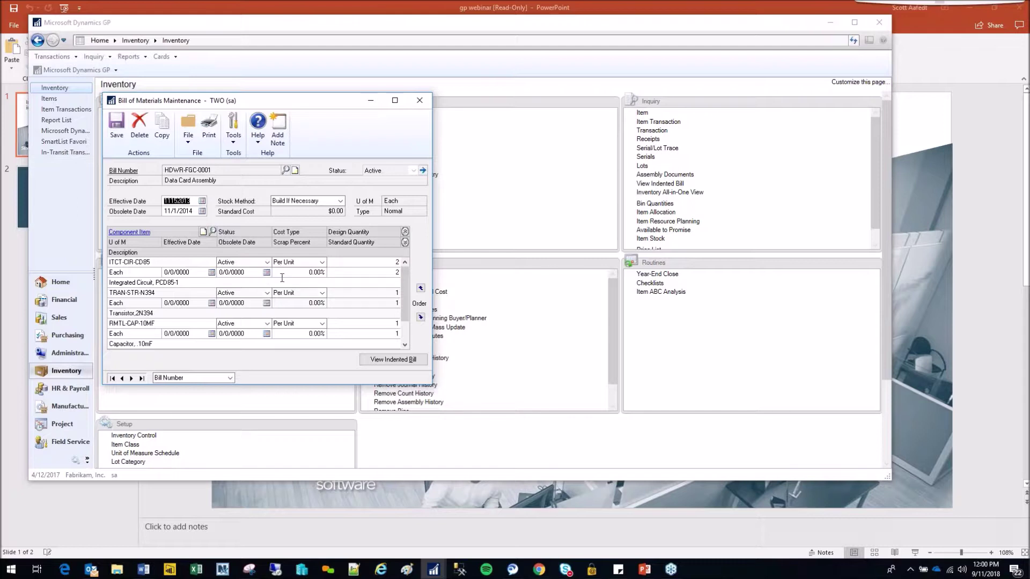
left_click(267, 262)
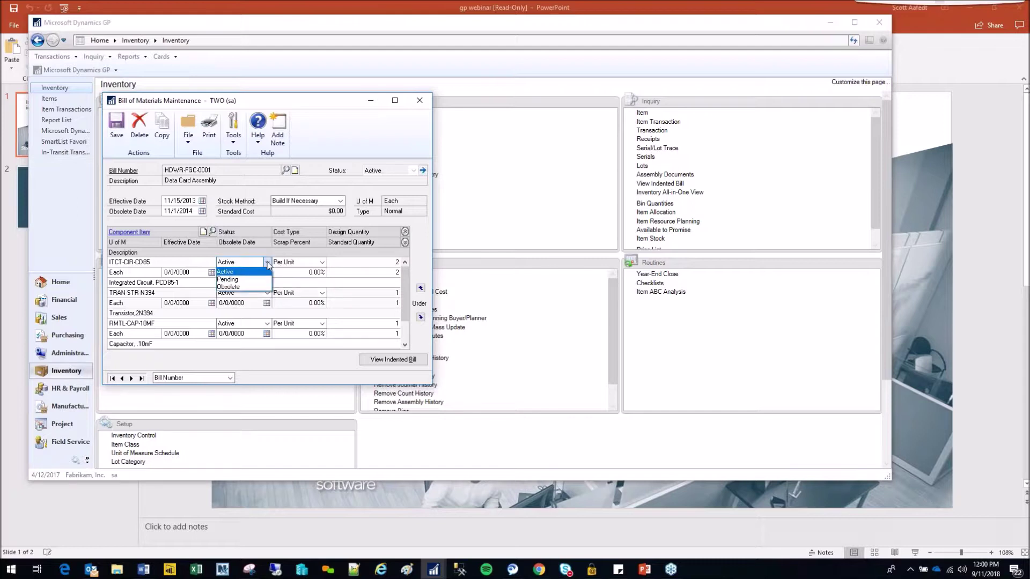
left_click(268, 263)
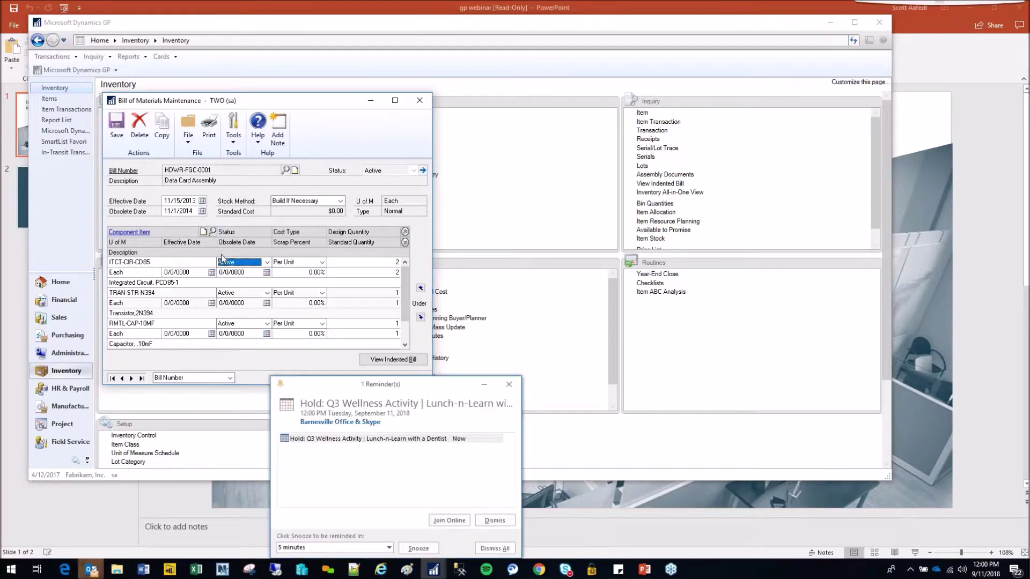
- Dismiss the calendar reminder, then save and close the HDWR-FGC-0001 bill
left_click(509, 384)
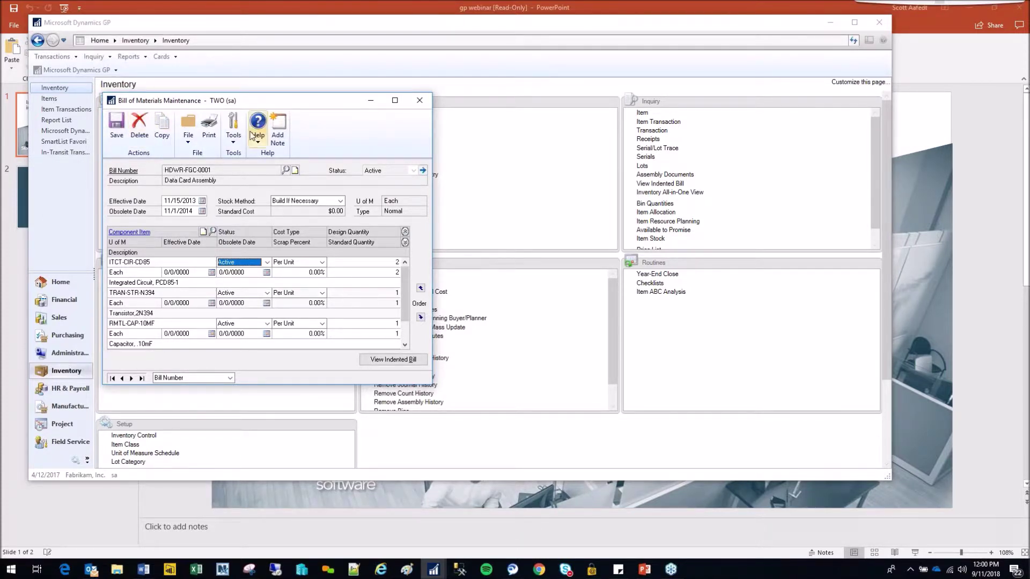
left_click(116, 126)
left_click(422, 100)
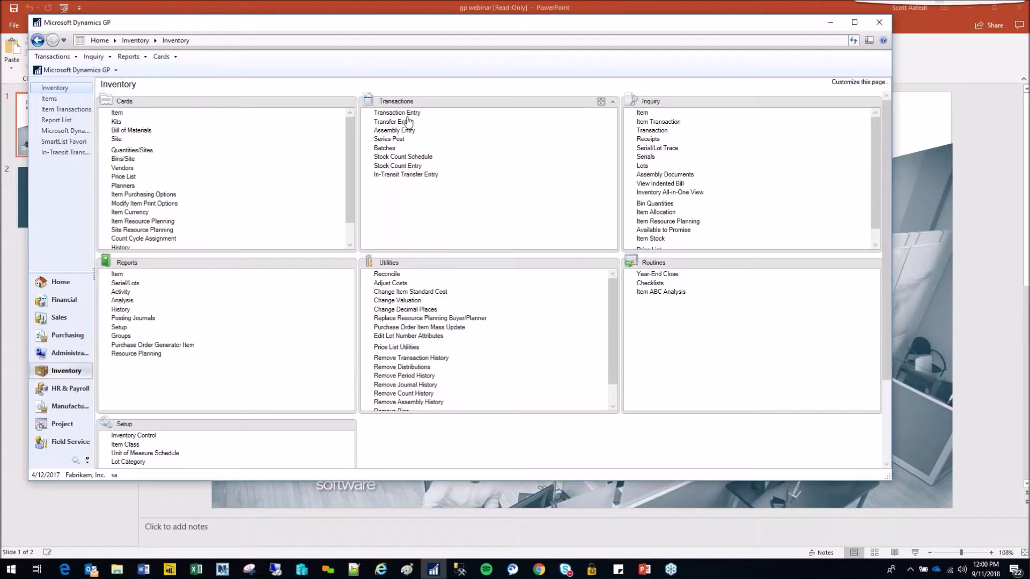
- Start an assembly of 2 units of bill HDWR-FGC-0001 at site WAREHOUSE
left_click(394, 131)
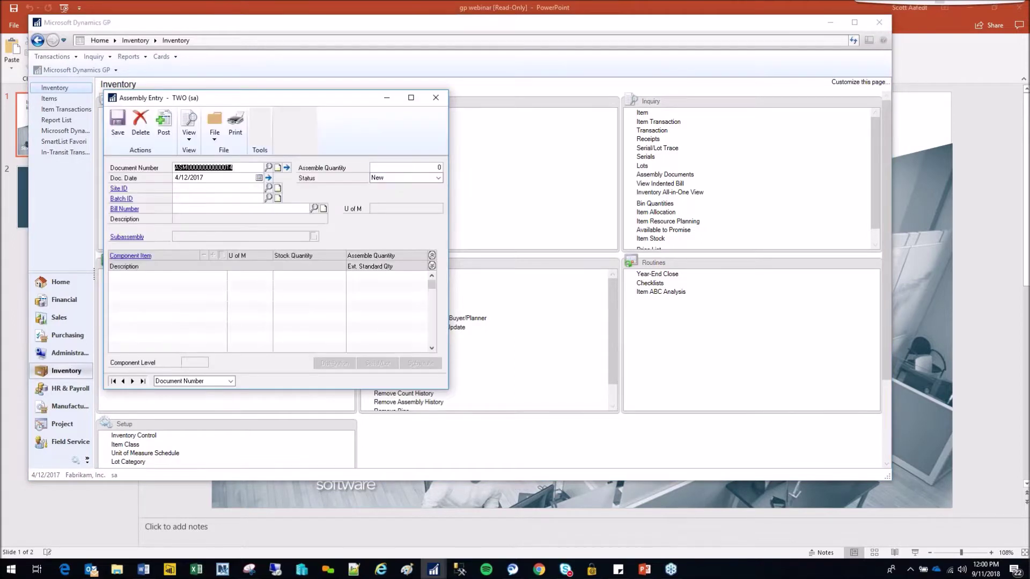
key("Tab")
key("Tab")
type("WAR")
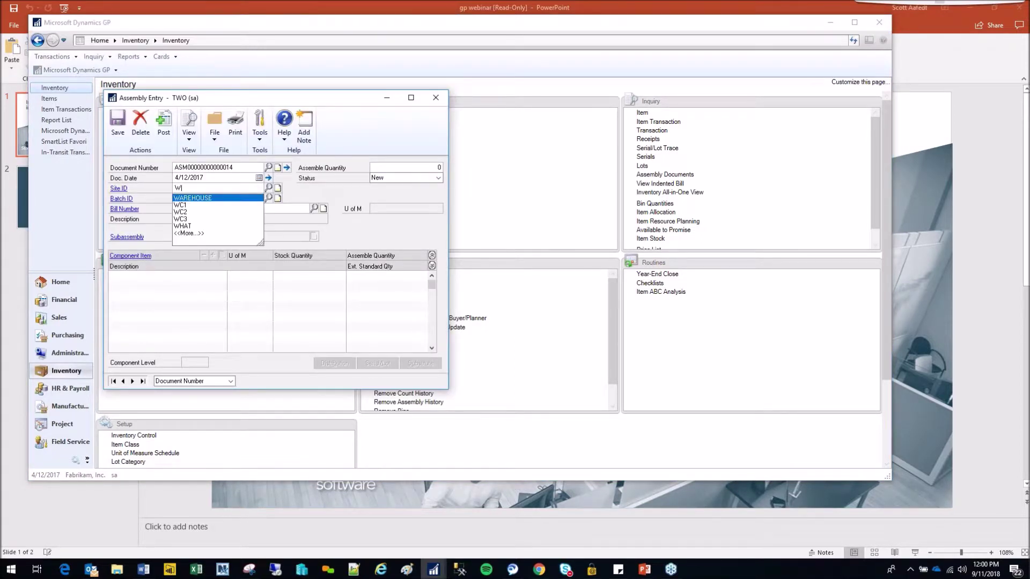
left_click(196, 198)
left_click(191, 208)
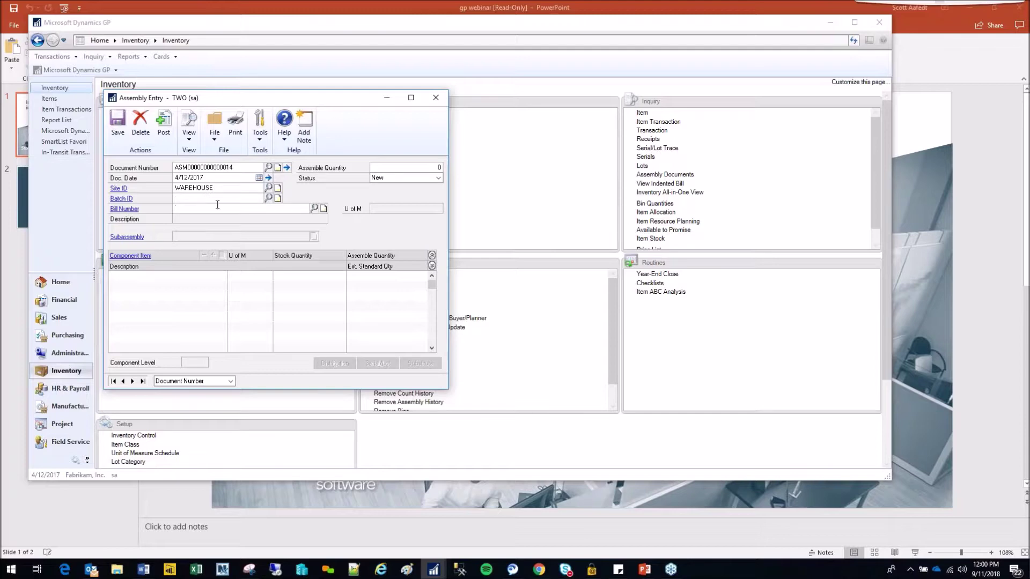
left_click(315, 208)
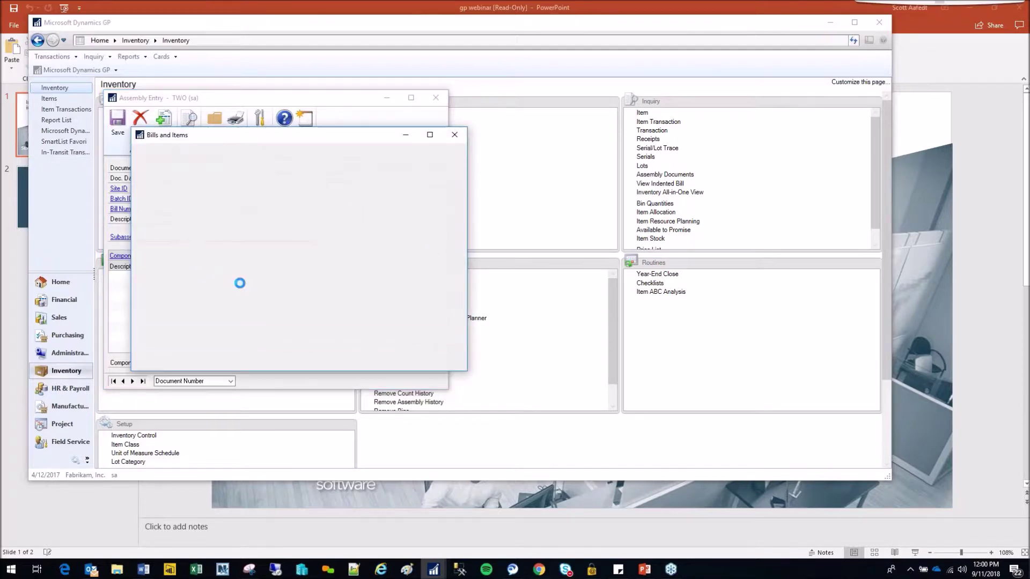
double_click(178, 247)
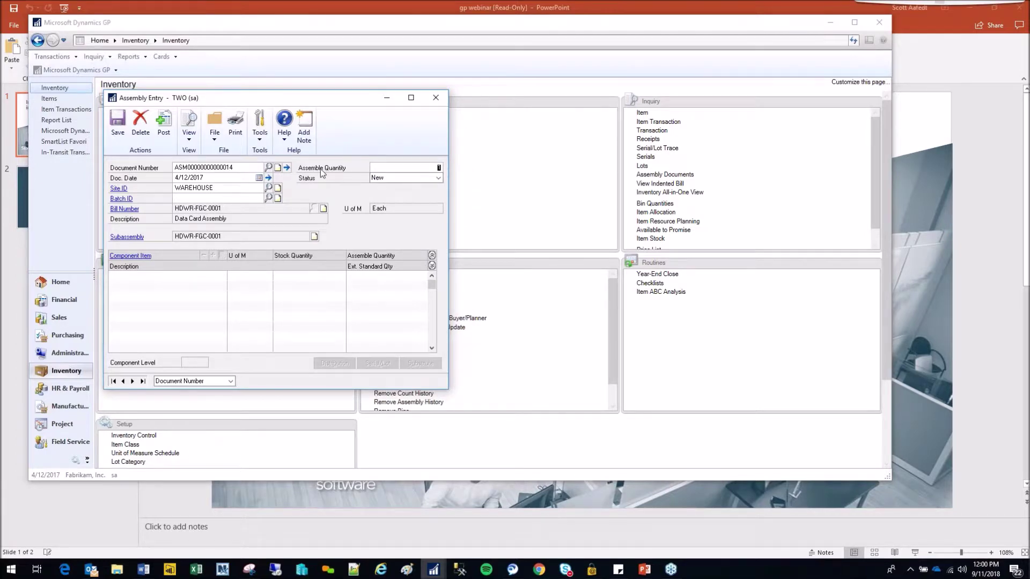
type("2")
key("Tab")
- Set the assembly status to Released and attempt to post it
left_click(437, 179)
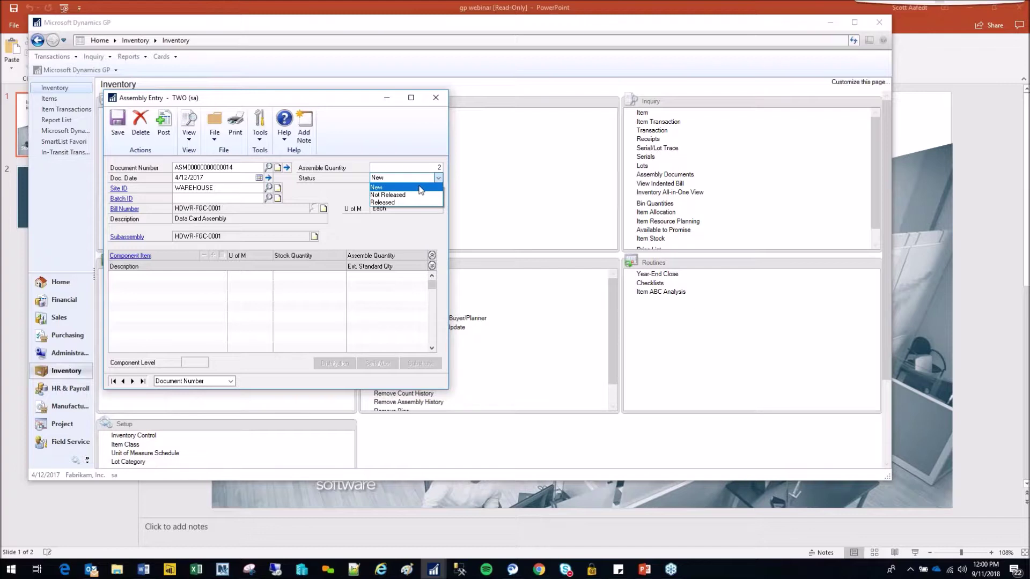
left_click(404, 196)
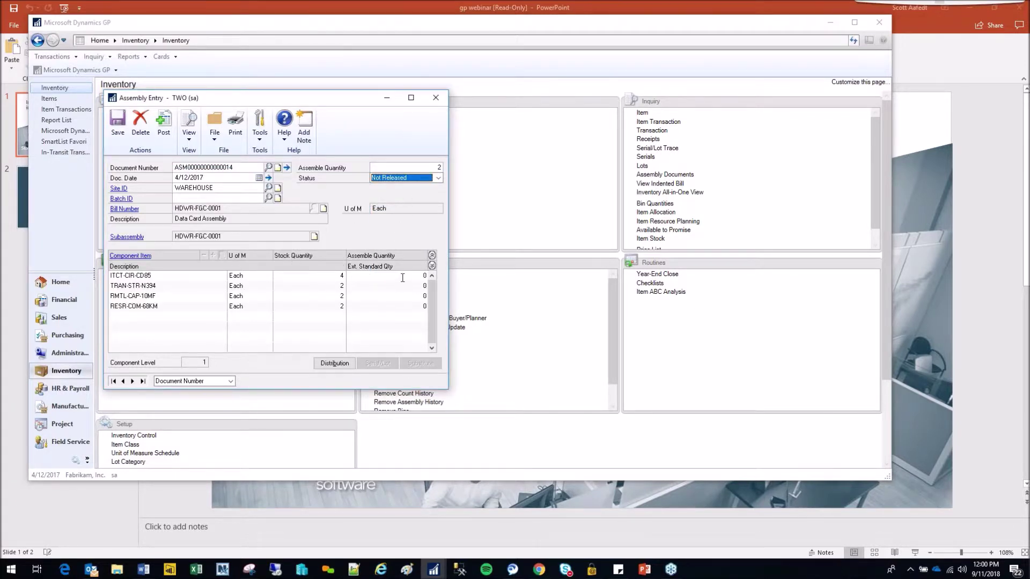
left_click(416, 178)
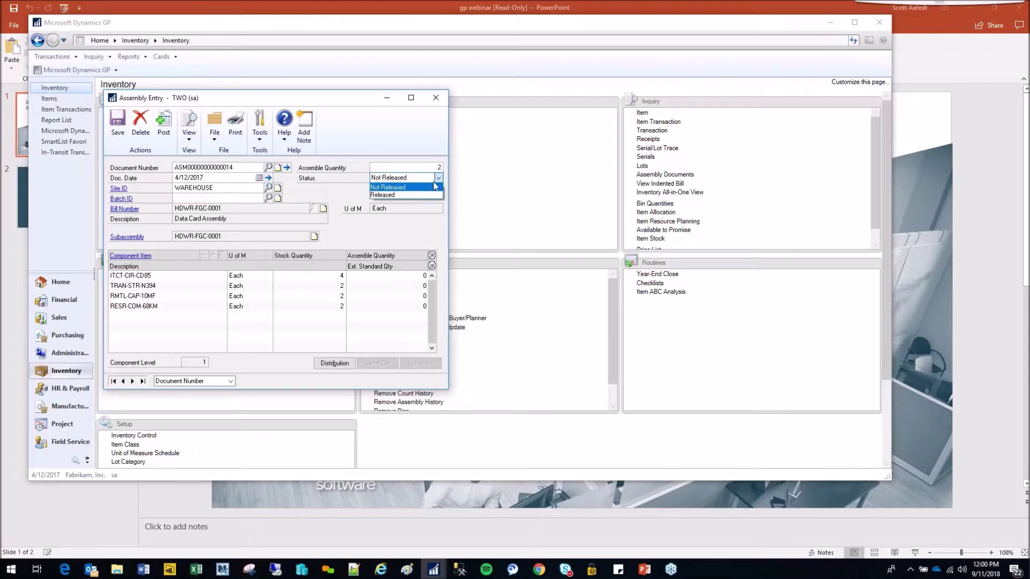
left_click(416, 196)
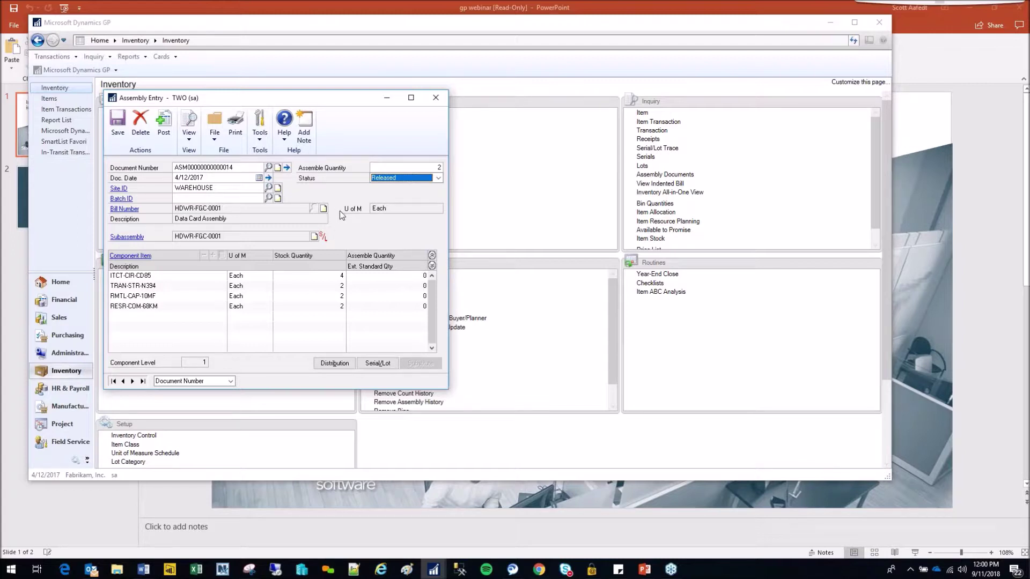
left_click(164, 128)
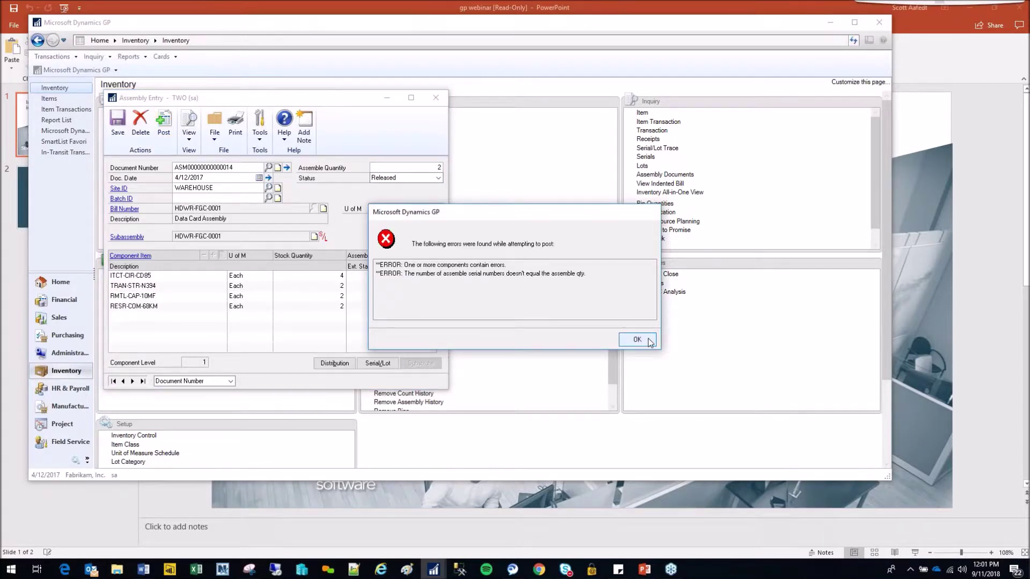
- After the posting errors, assign serial numbers 5 and 3 to the assembly and close Assembly Entry
left_click(637, 339)
left_click(377, 363)
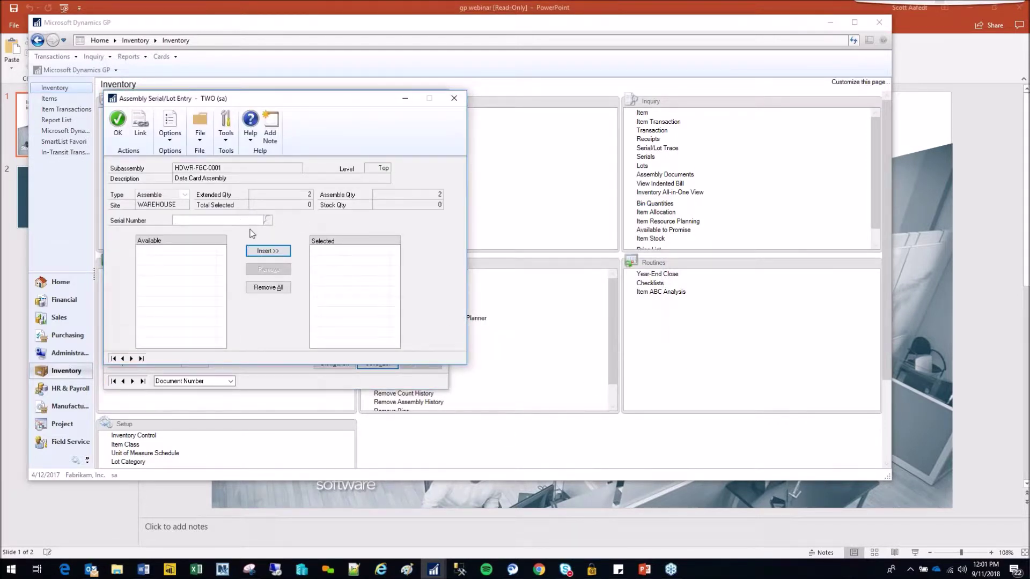
type("5")
left_click(267, 251)
left_click(200, 220)
left_click(267, 250)
left_click(117, 122)
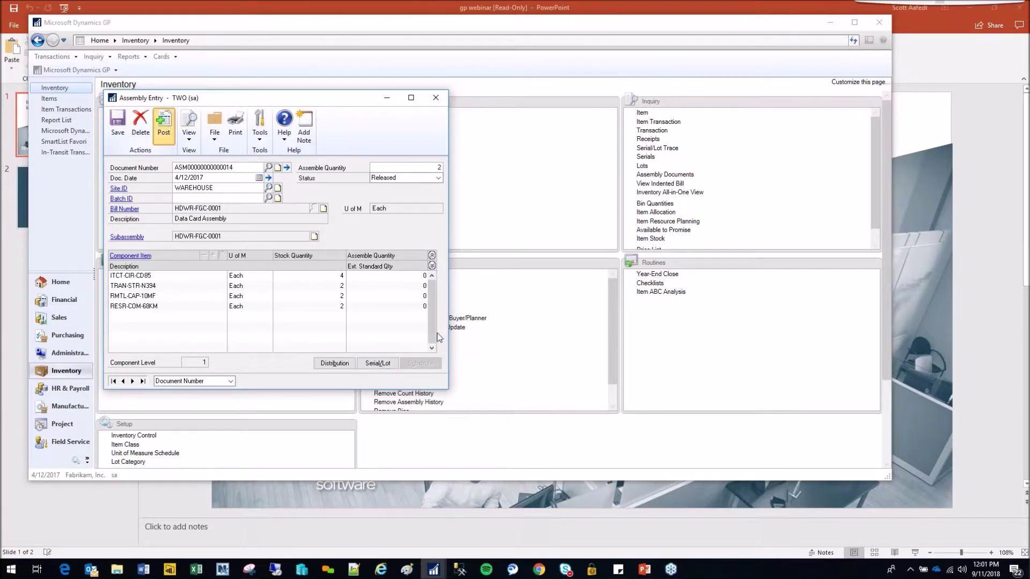
left_click(436, 97)
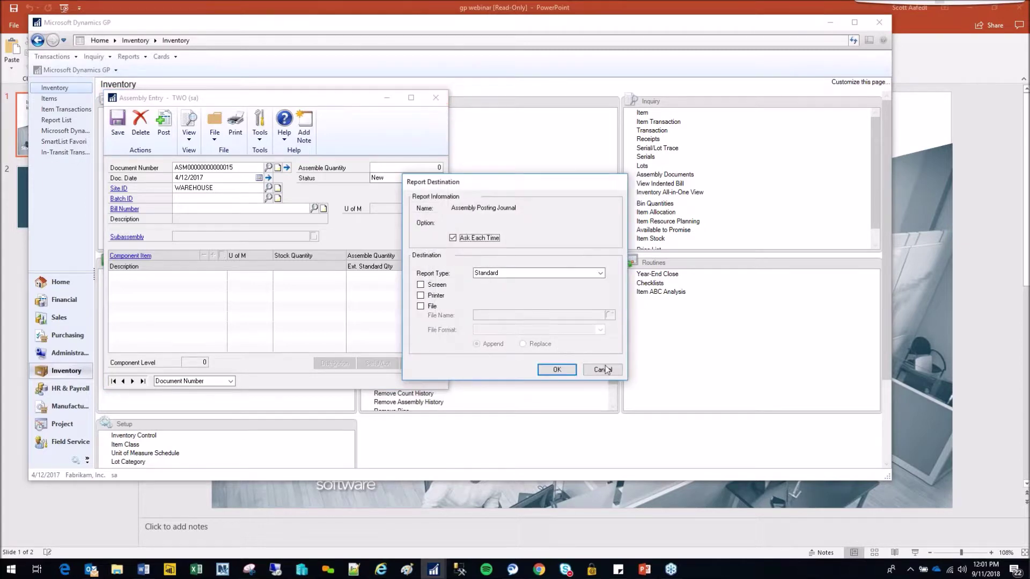
- Cancel printing the Assembly Posting Journal
left_click(608, 373)
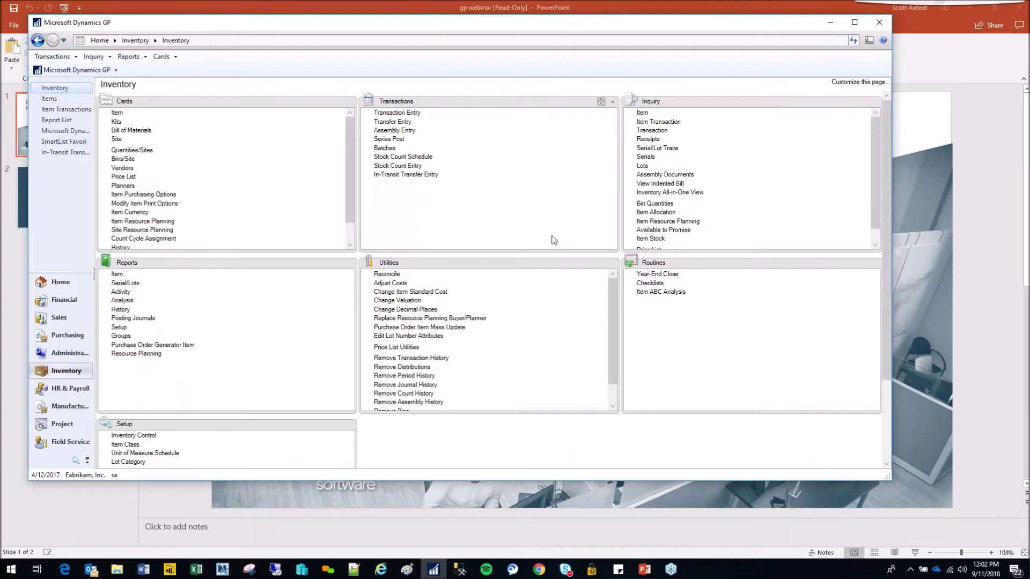
- Set up a Serial/Lot Trace Inquiry for all transactions of an item SERIAL_TEST serial number
left_click(671, 151)
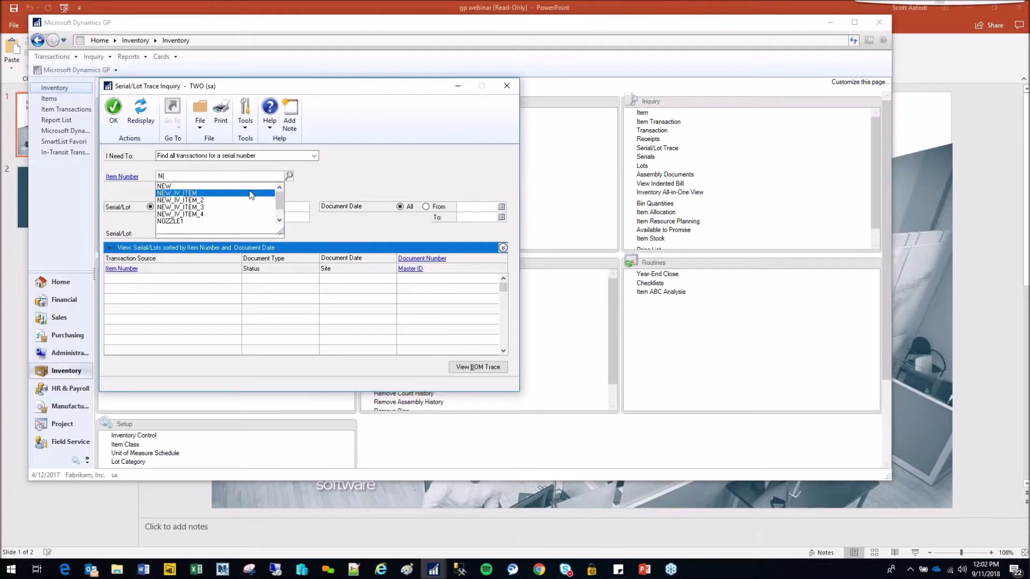
type("SER")
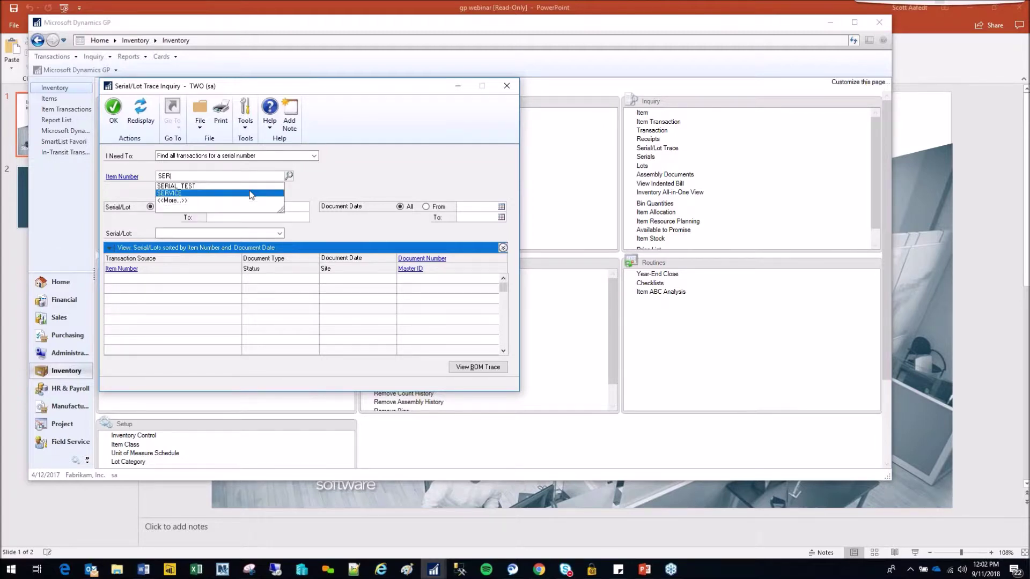
mouse_move(314, 86)
left_mouse_down()
mouse_move(523, 144)
mouse_move(721, 220)
mouse_move(655, 201)
mouse_move(509, 192)
left_mouse_up()
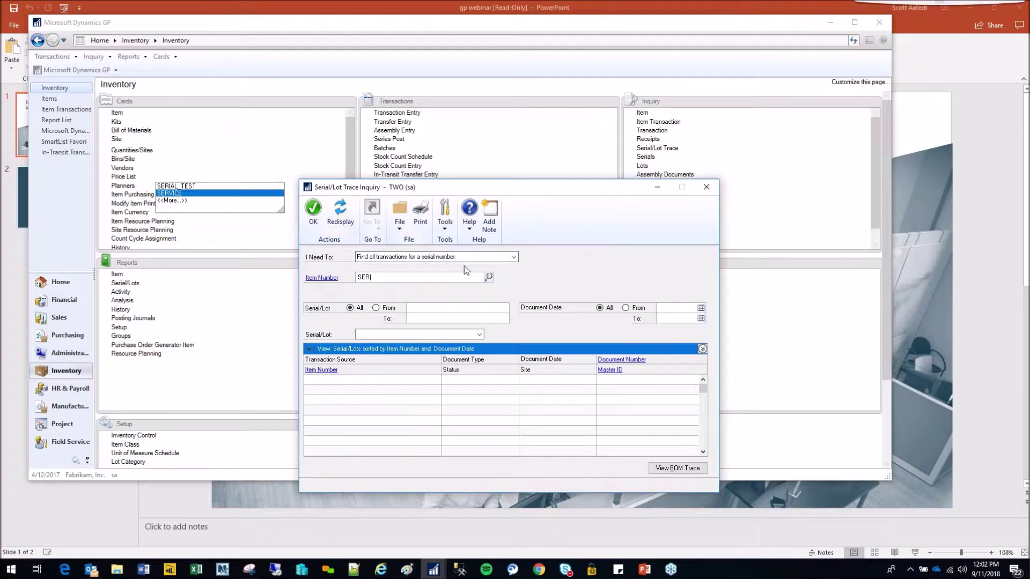
double_click(371, 278)
key("BackSpace")
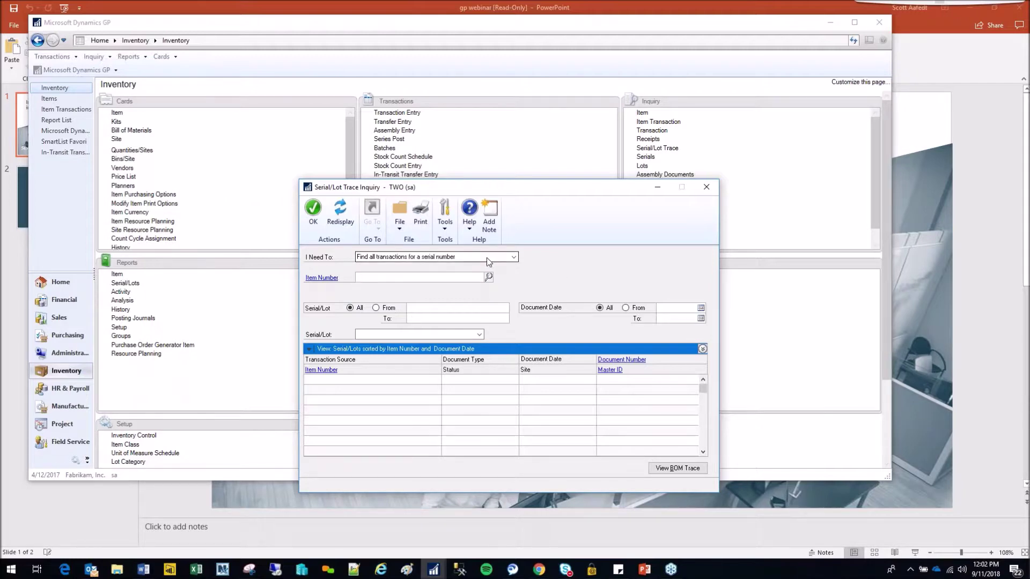
left_click(514, 257)
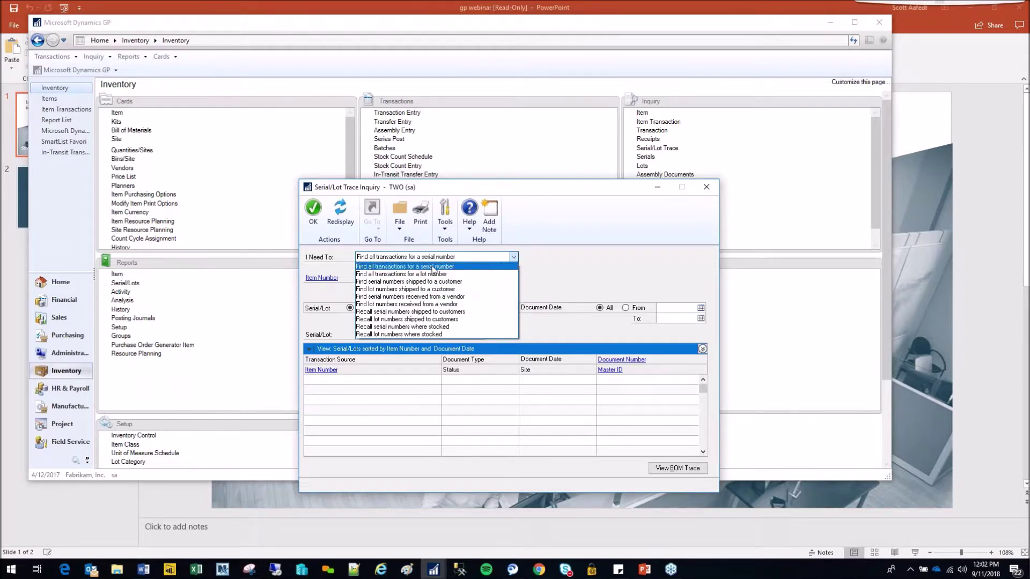
left_click(433, 266)
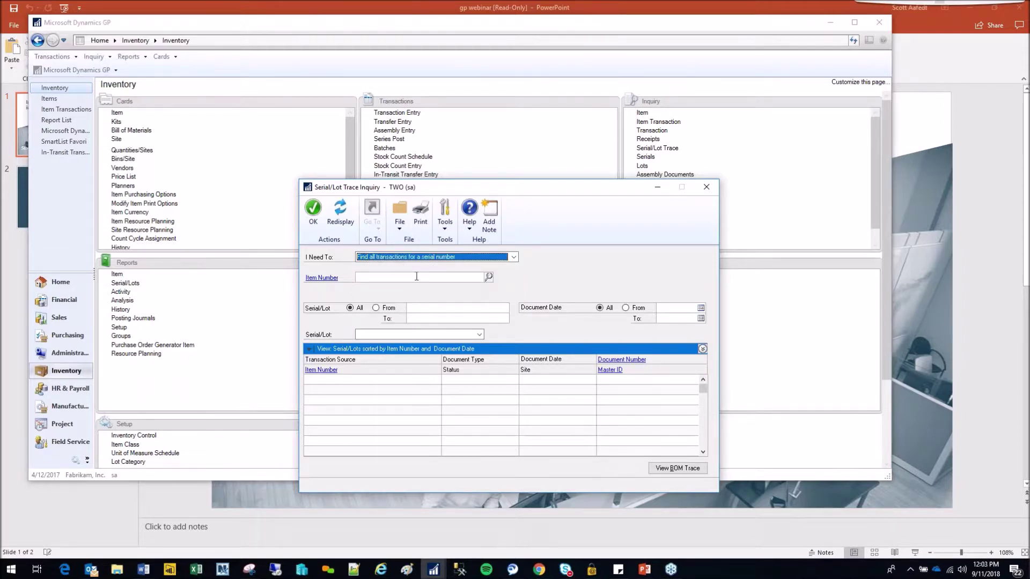
left_click(416, 276)
type("SER")
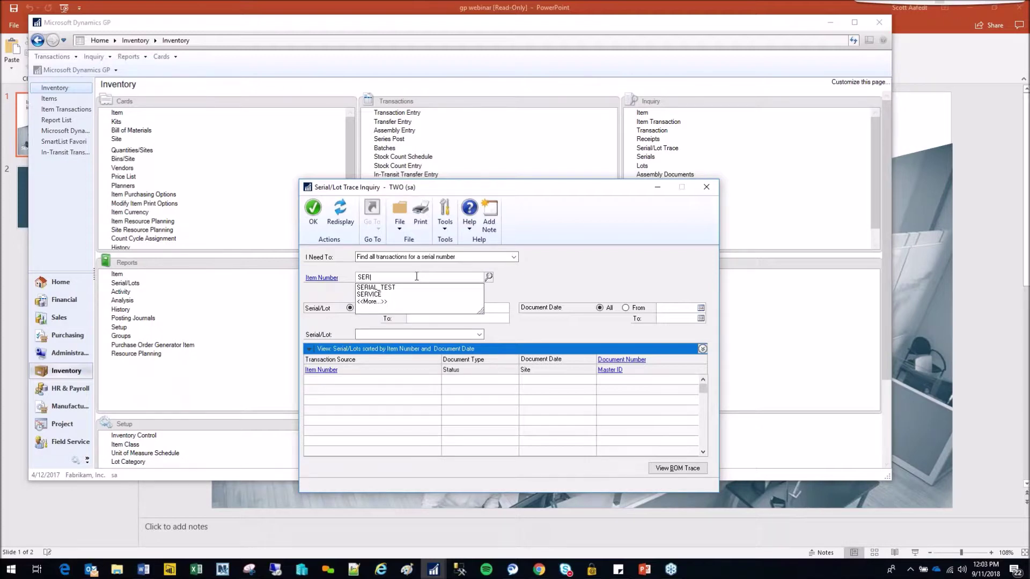
key("Down")
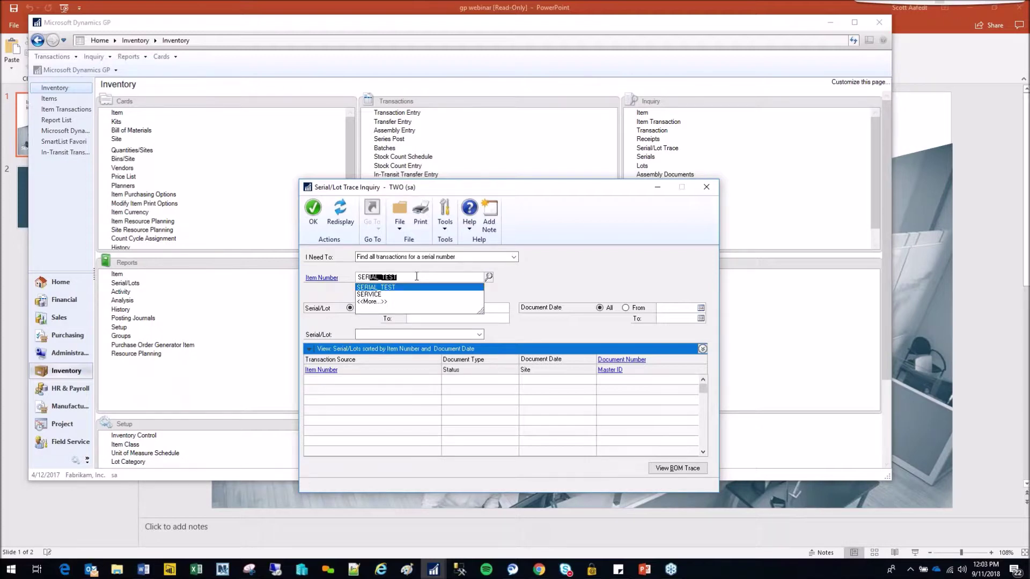
key("Tab")
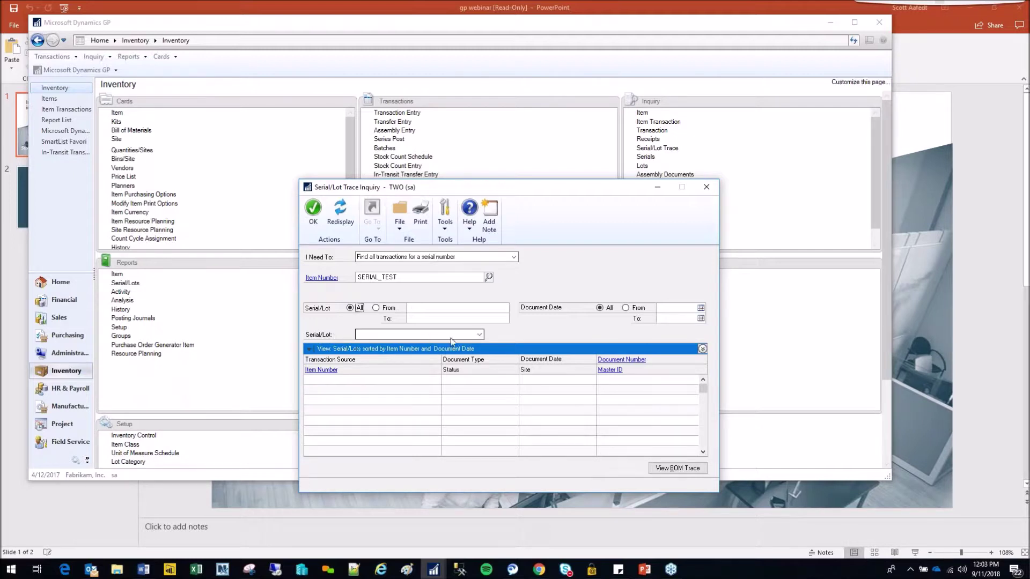
- Limit the trace to serial 0084 and display its transactions
left_click(479, 335)
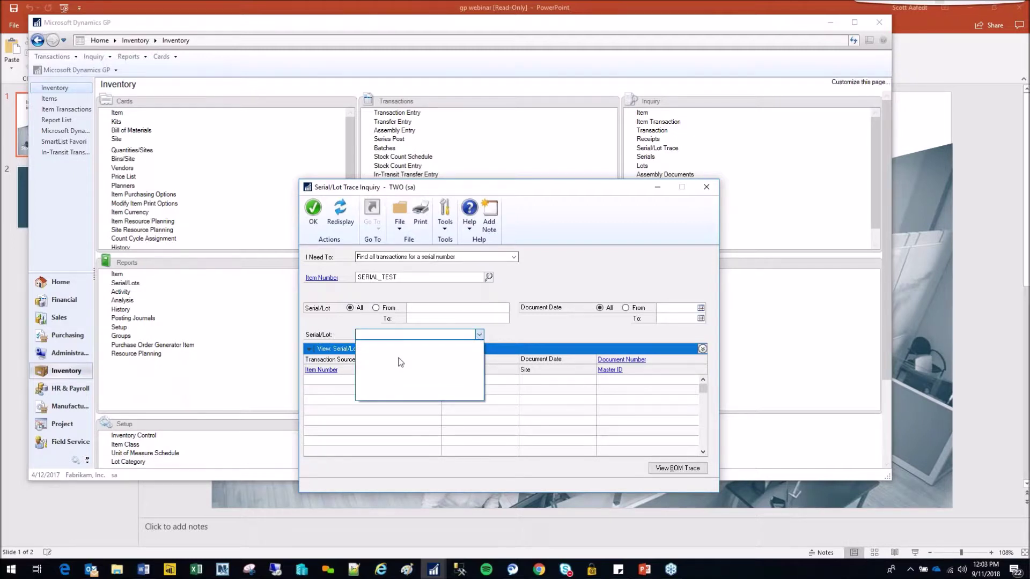
left_click(378, 310)
left_click(377, 308)
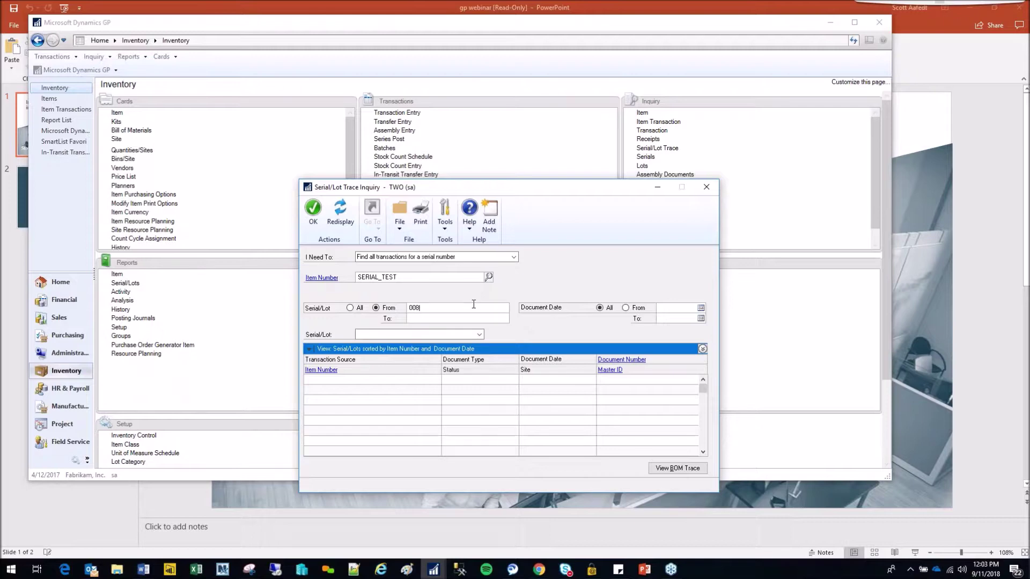
key("Tab")
left_click(341, 213)
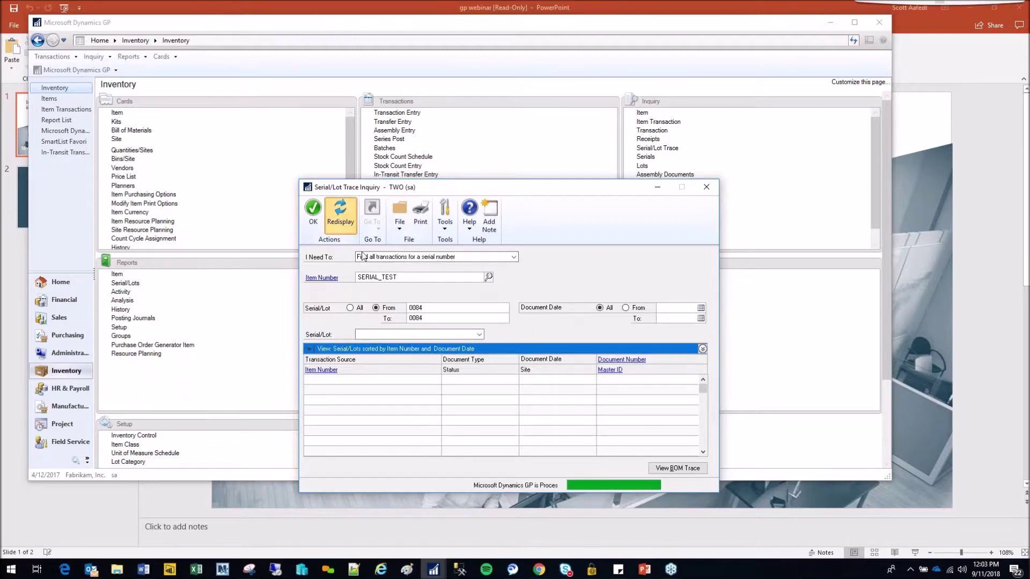
left_click(481, 334)
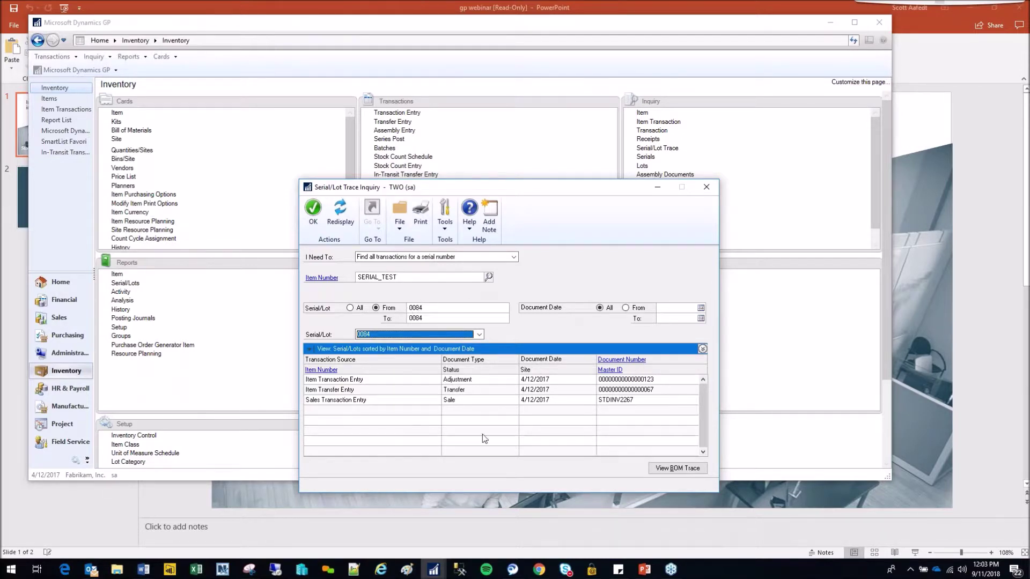
- Review serial 0084's adjustment, NORTH transfer and sale records, then widen the trace to all serials
left_click(369, 382)
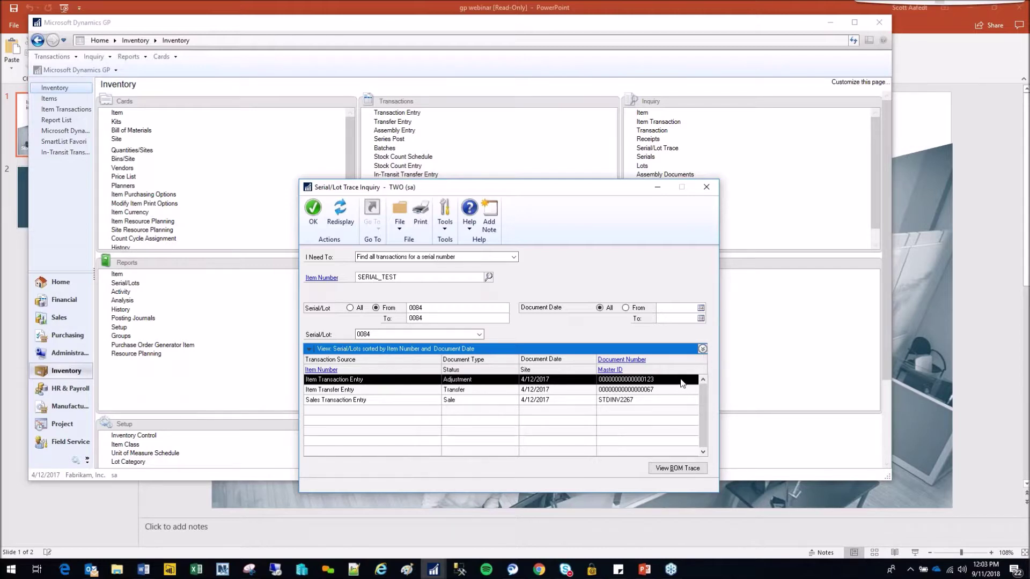
left_click(701, 349)
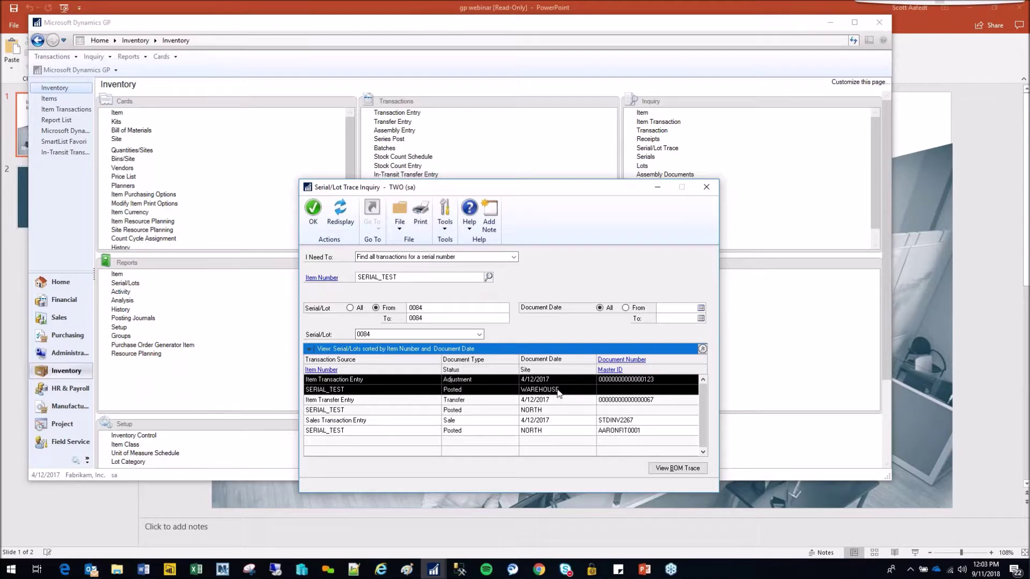
left_click(424, 411)
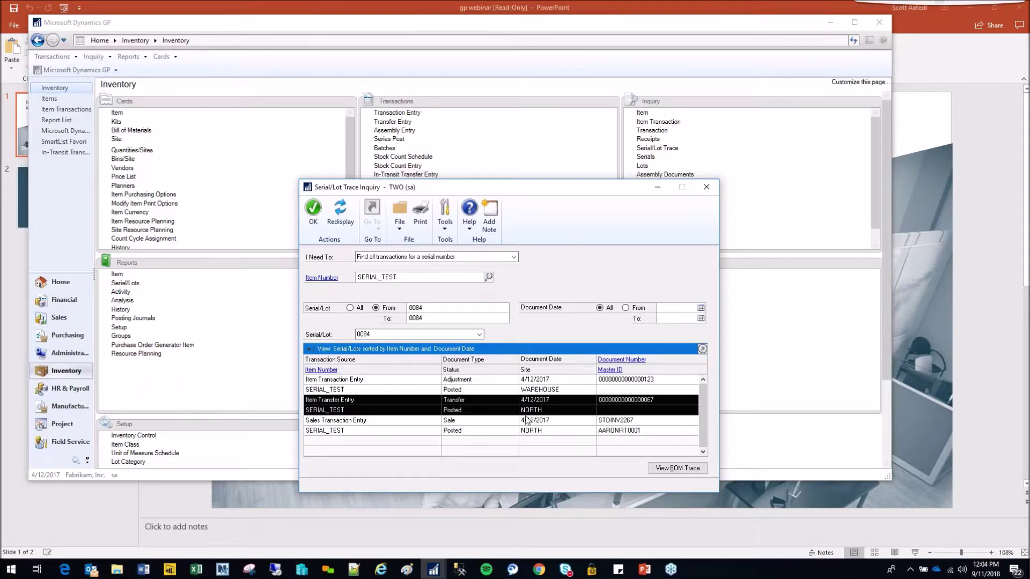
left_click(398, 432)
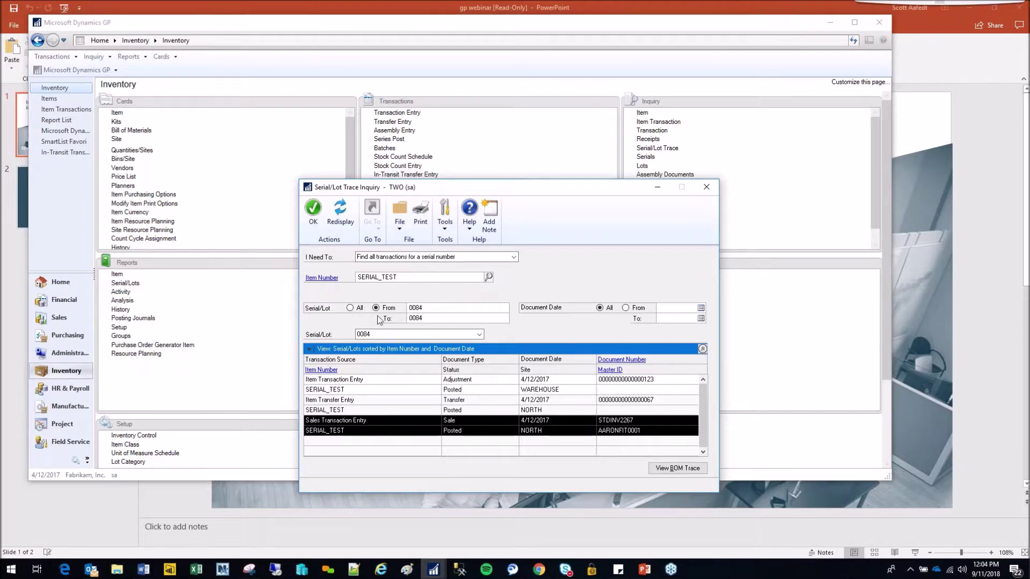
left_click(350, 309)
left_click(343, 217)
left_click(348, 216)
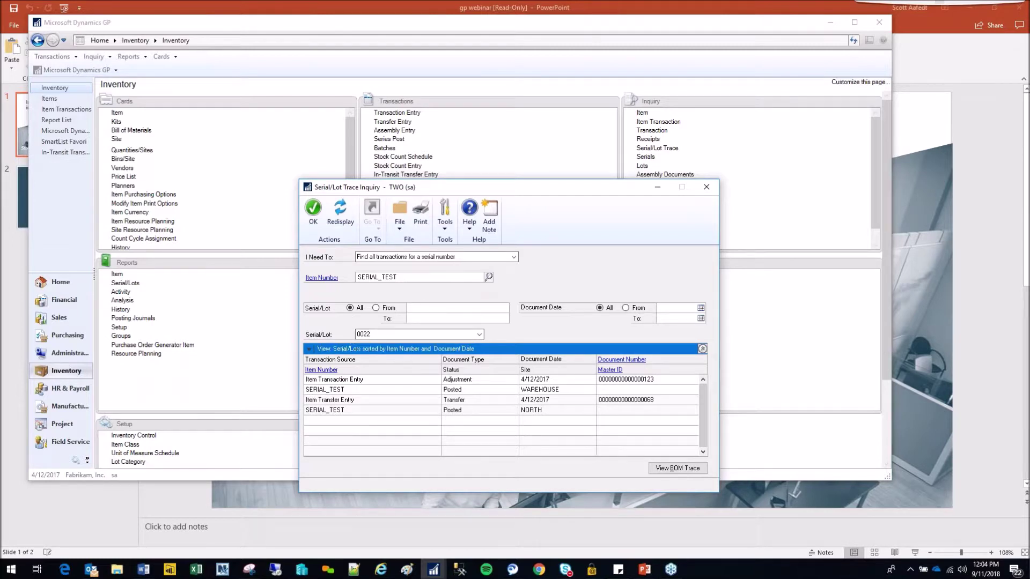
left_click(479, 335)
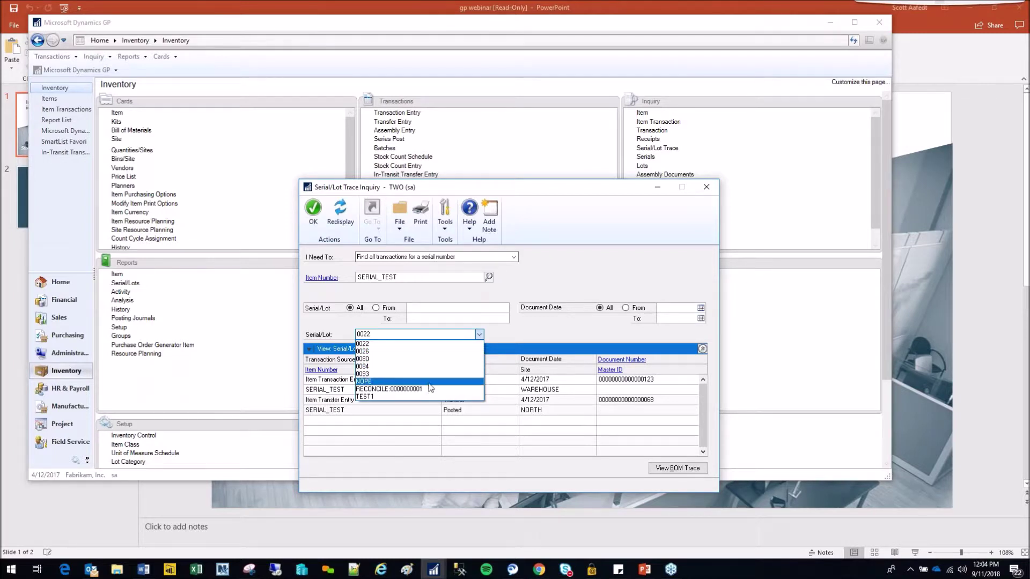
left_click(417, 345)
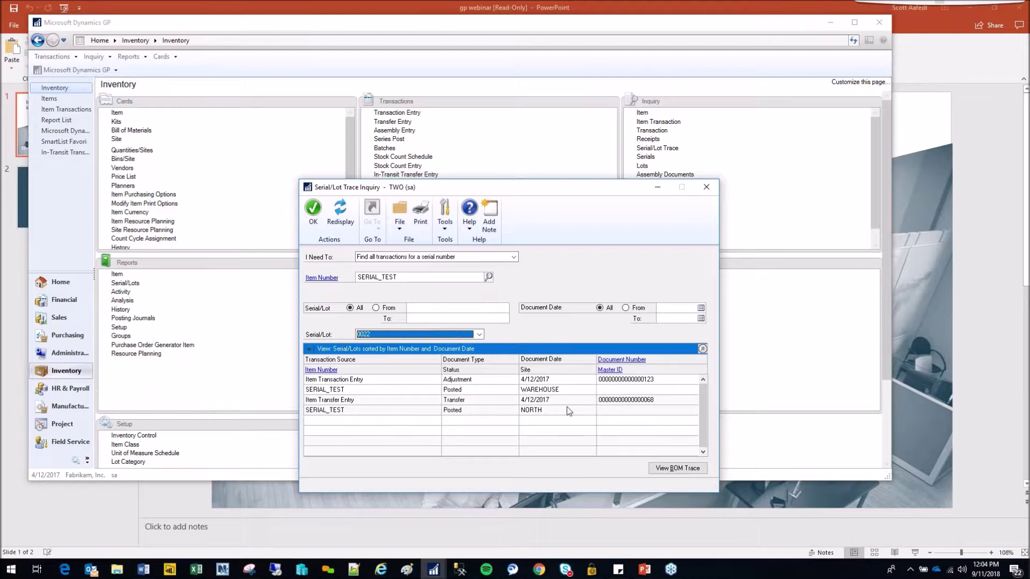
key("Tab")
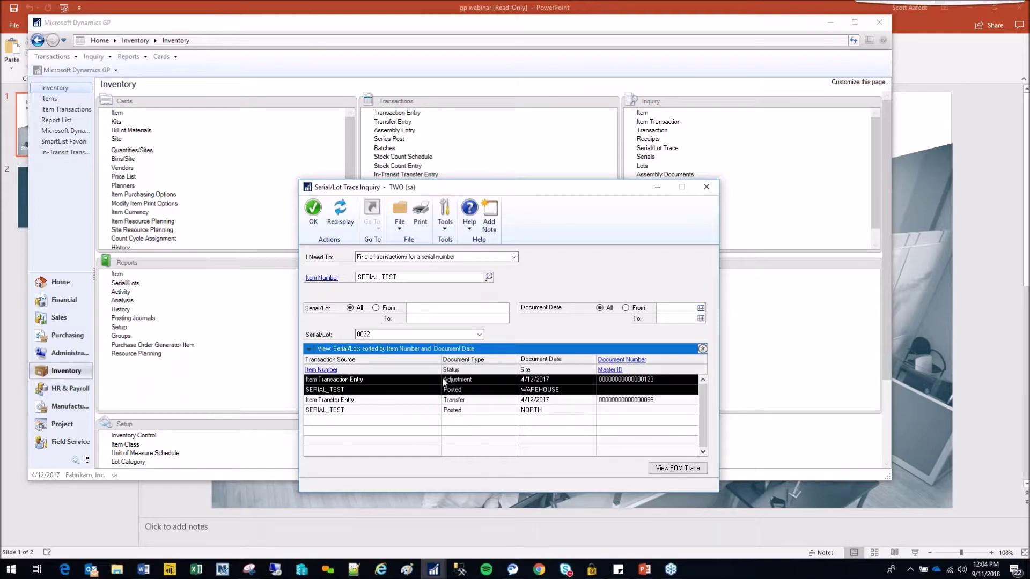
left_click(527, 409)
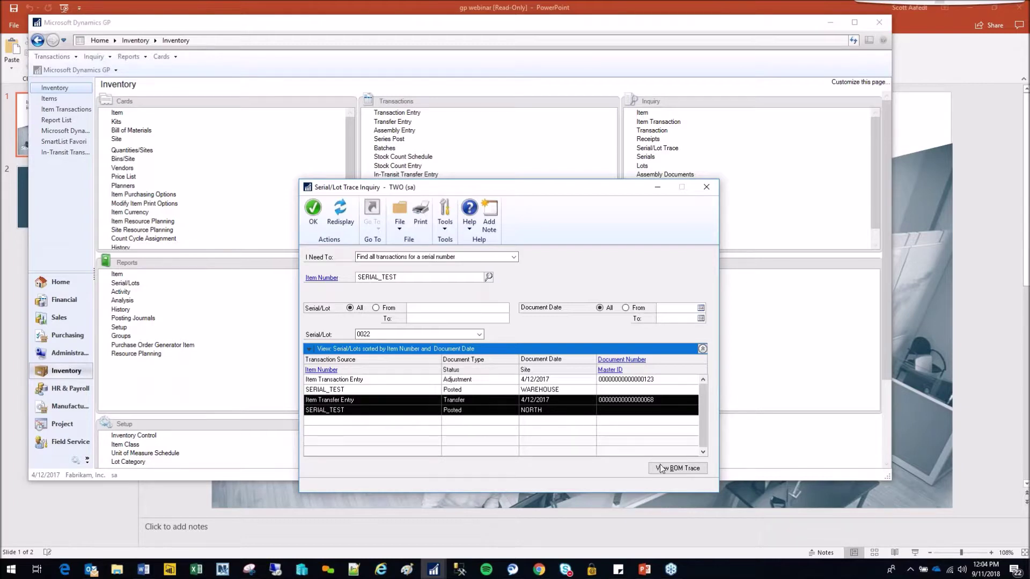
left_click(477, 336)
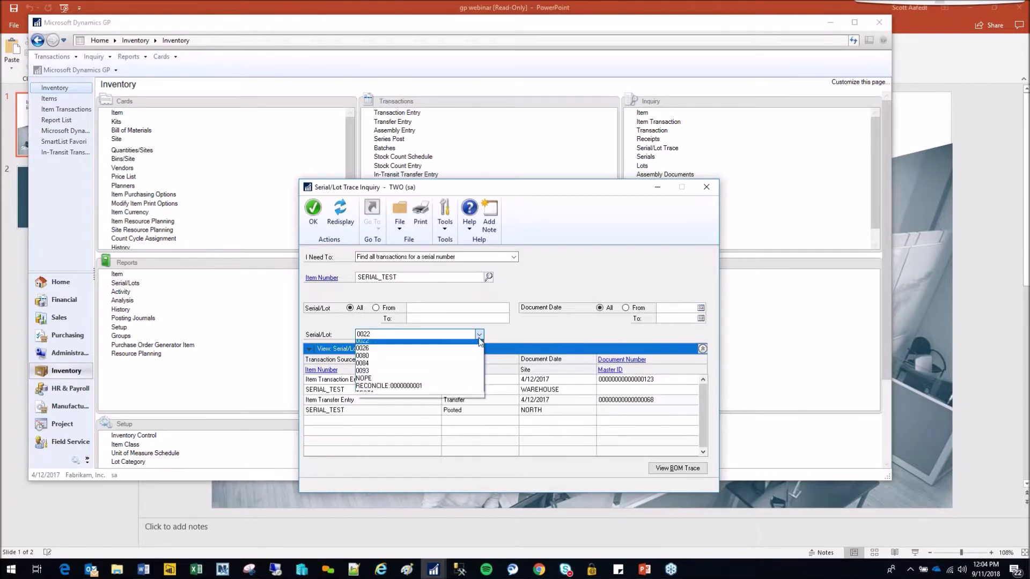
left_click(455, 394)
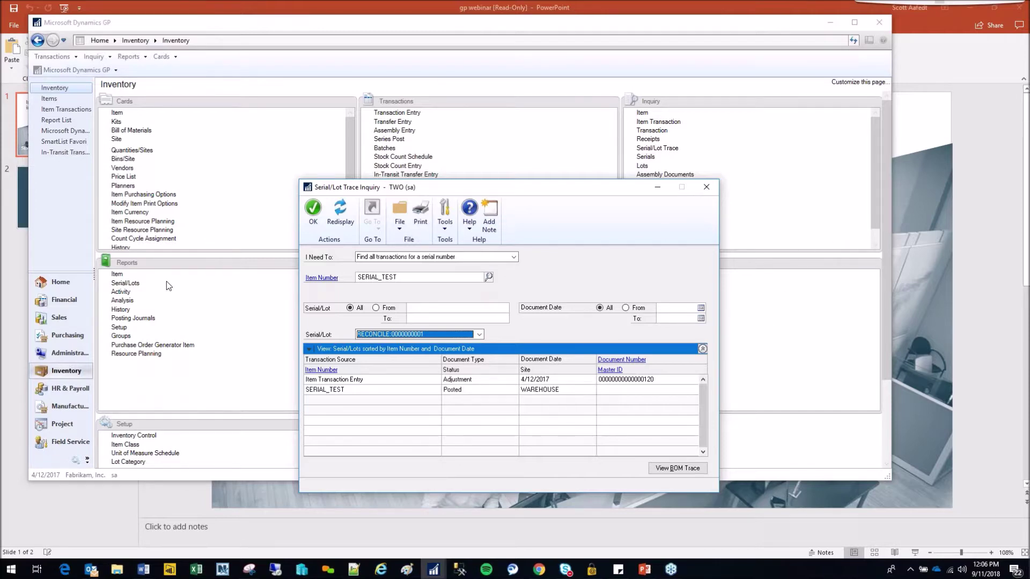
- Close the serial trace and start a new site with ID OLD in Site Maintenance
left_click(707, 187)
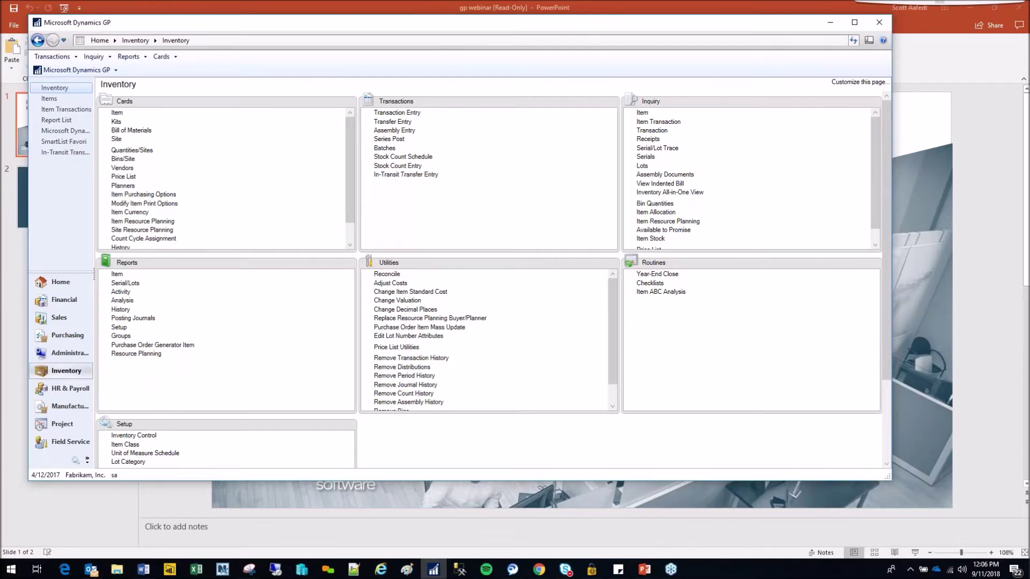
left_click(114, 140)
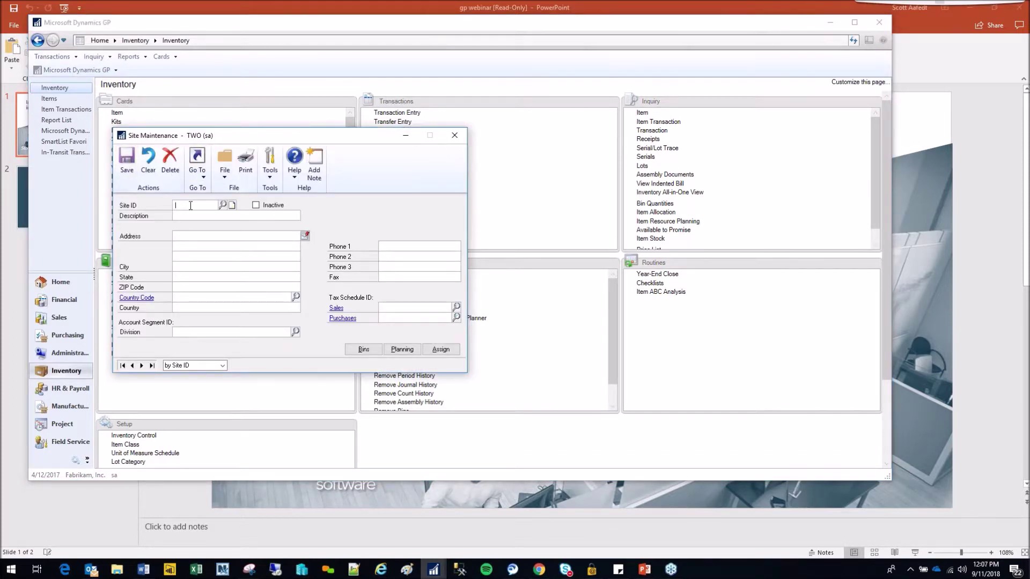
left_click(191, 206)
left_click(190, 205)
type("OLD")
key("Tab")
- Describe site OLD as 'old site' at 123 old street, fargo, nd 58102
left_click(220, 216)
type("old site123 ol")
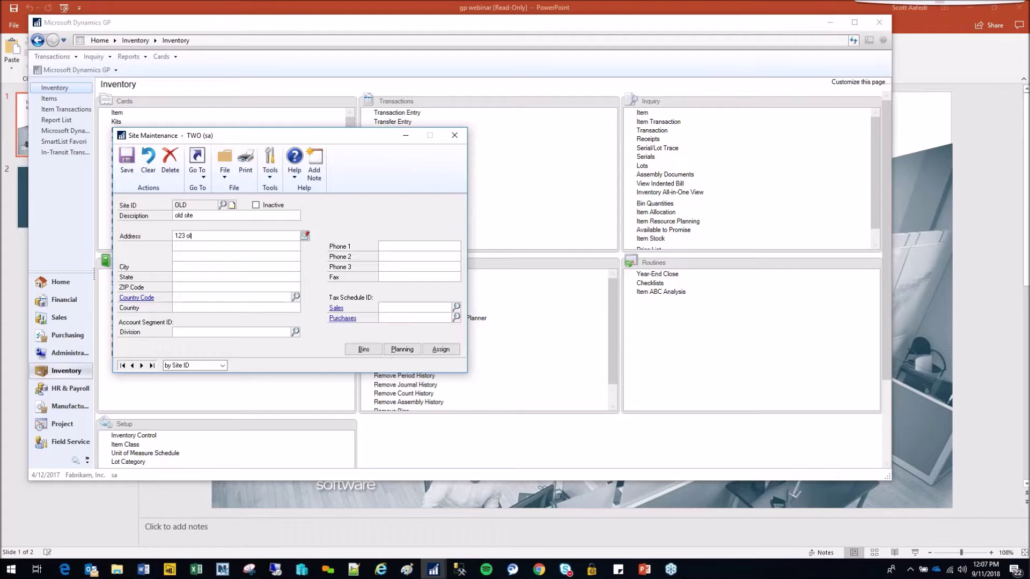
type("d stree")
type("t")
type("f")
type("nd")
key("Tab")
type("58102")
key("Tab")
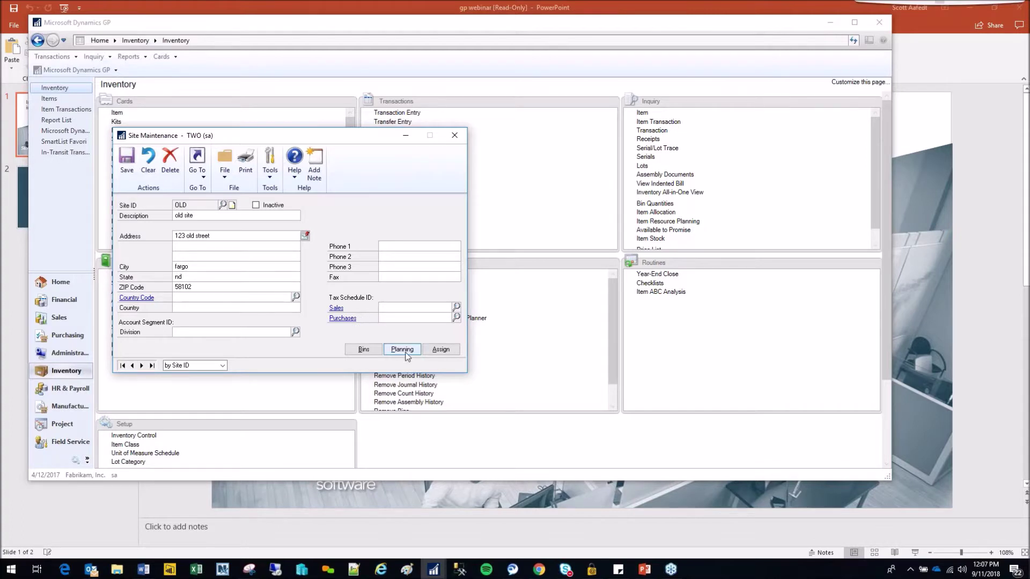
left_click(439, 351)
- Save site OLD and assign it to items with Class ID from IV_CLASS to IV_CLASS
left_click(444, 352)
left_click(492, 316)
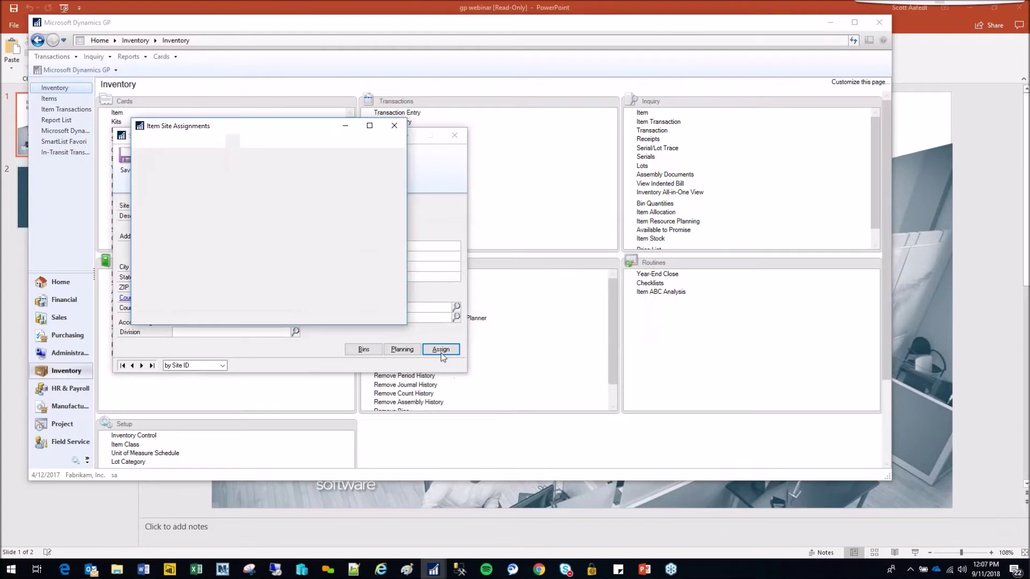
left_click_drag(236, 127, 620, 90)
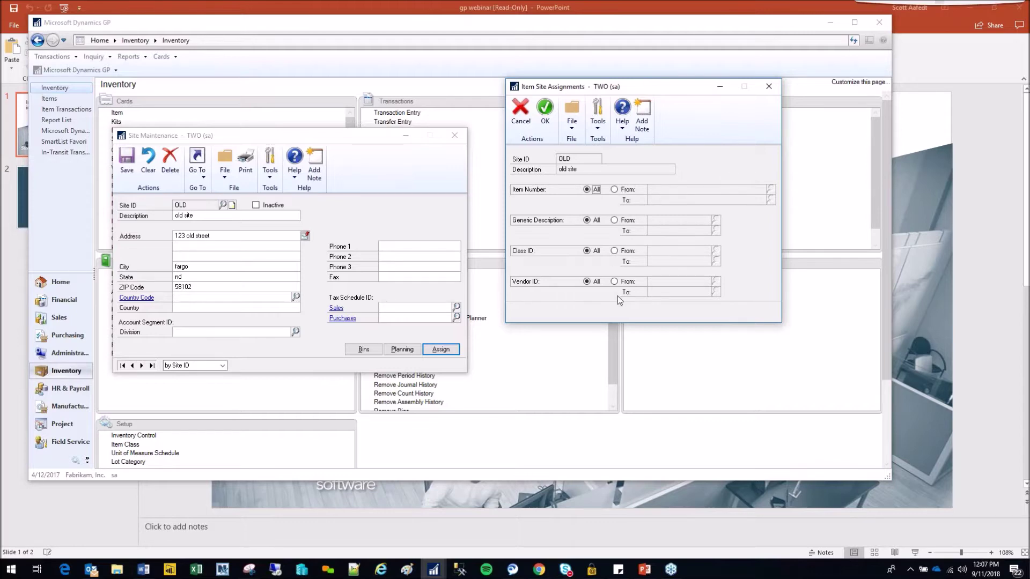
left_click(615, 251)
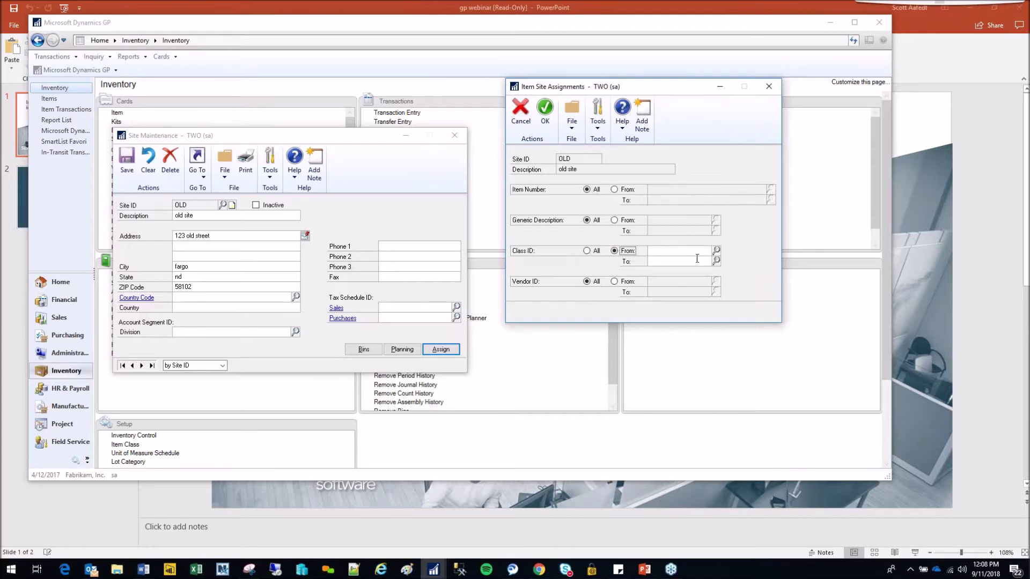
left_click(693, 252)
left_click(717, 250)
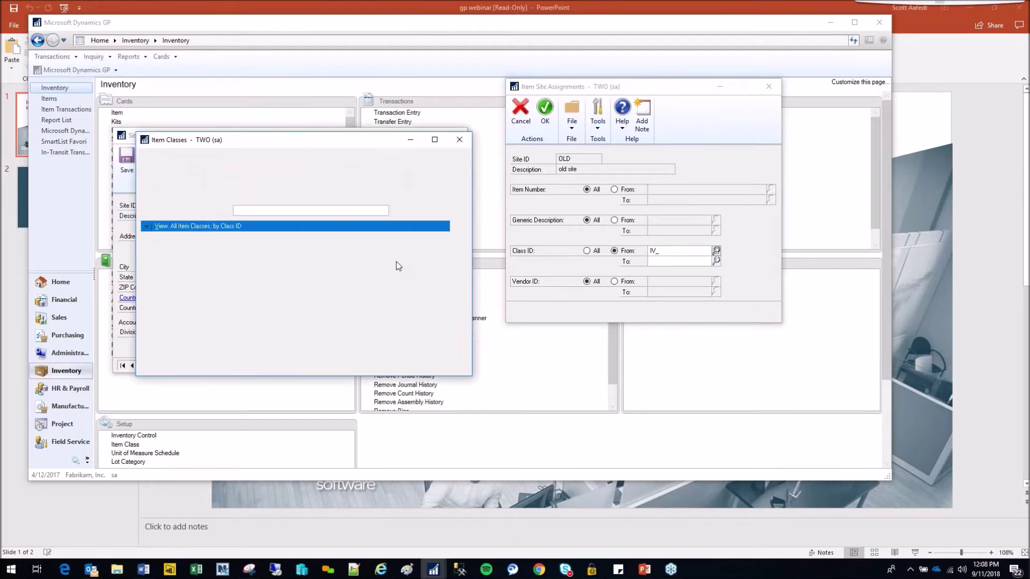
double_click(253, 247)
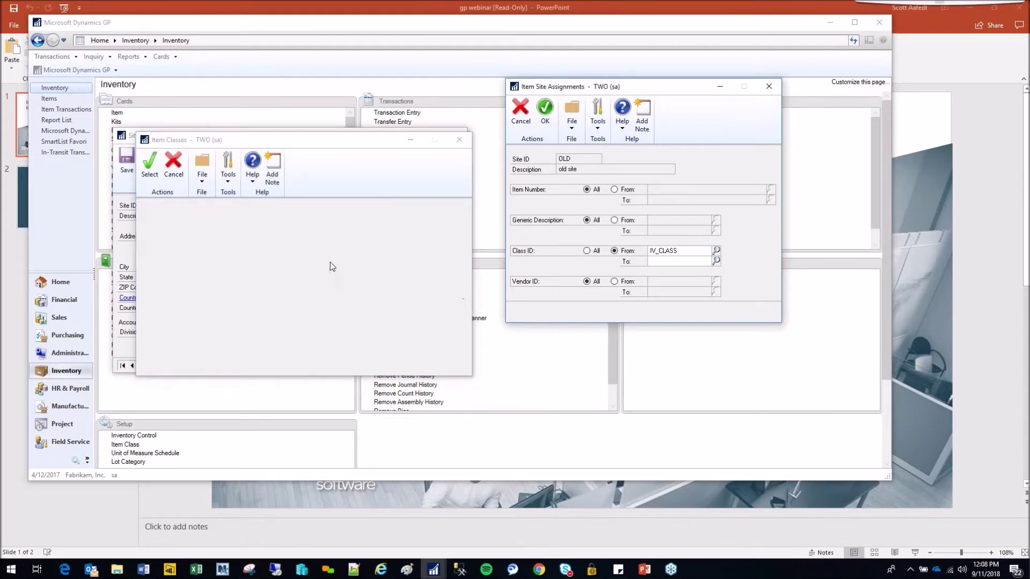
type("IV")
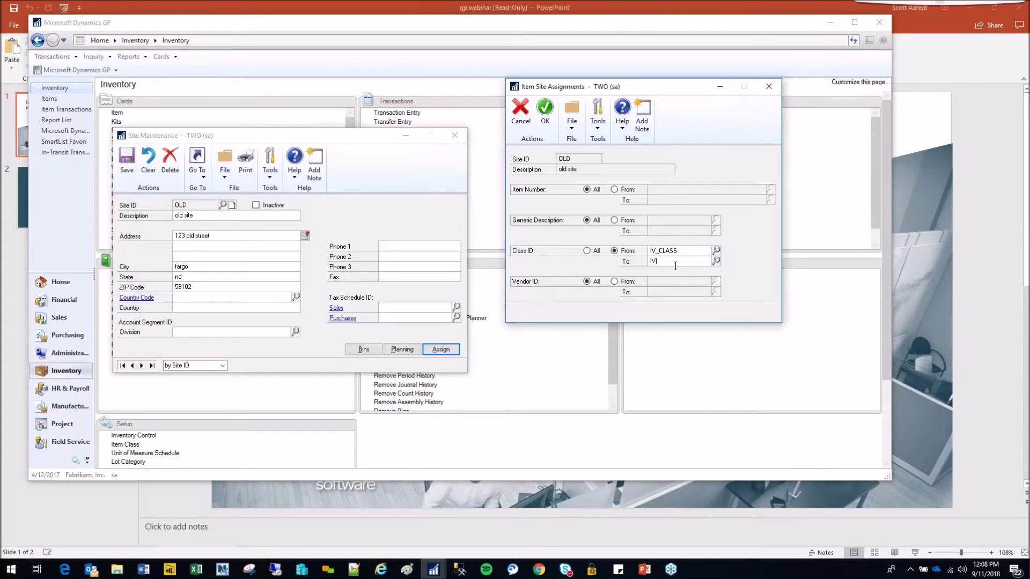
type("_CLASS")
left_click(545, 109)
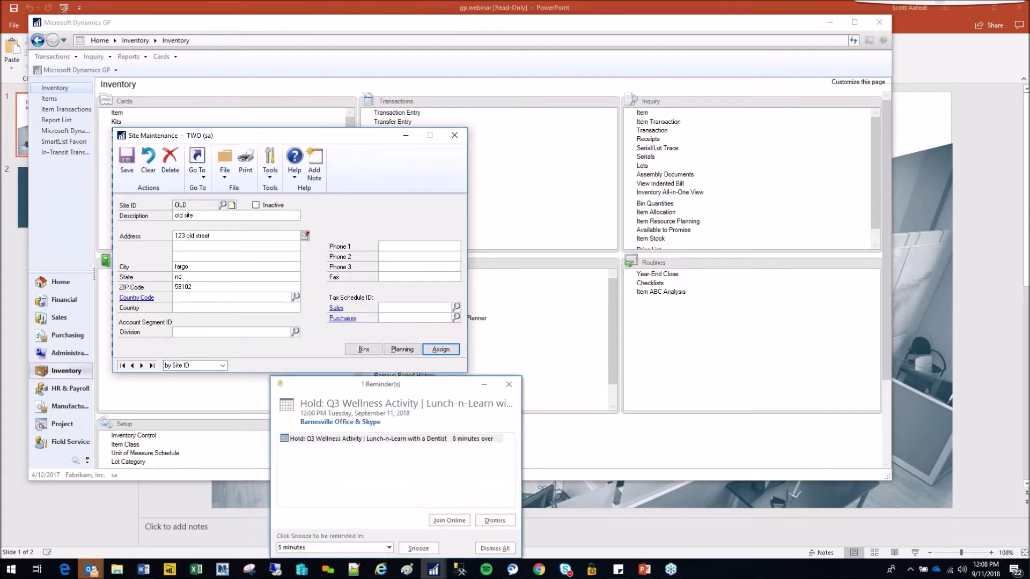
- Dismiss the calendar reminder and discard the Outlook meeting without saving
left_click(509, 387)
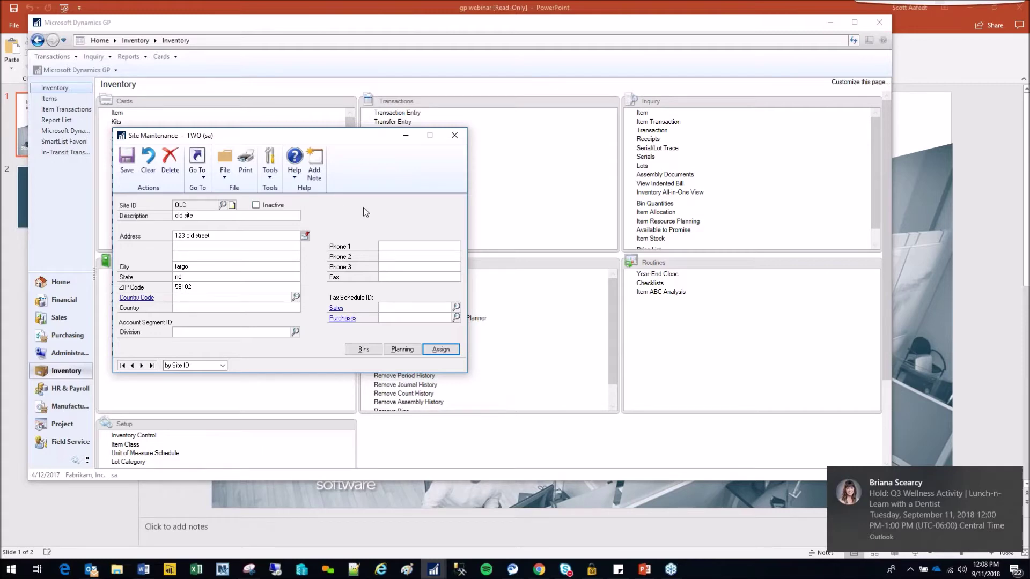
left_click(200, 177)
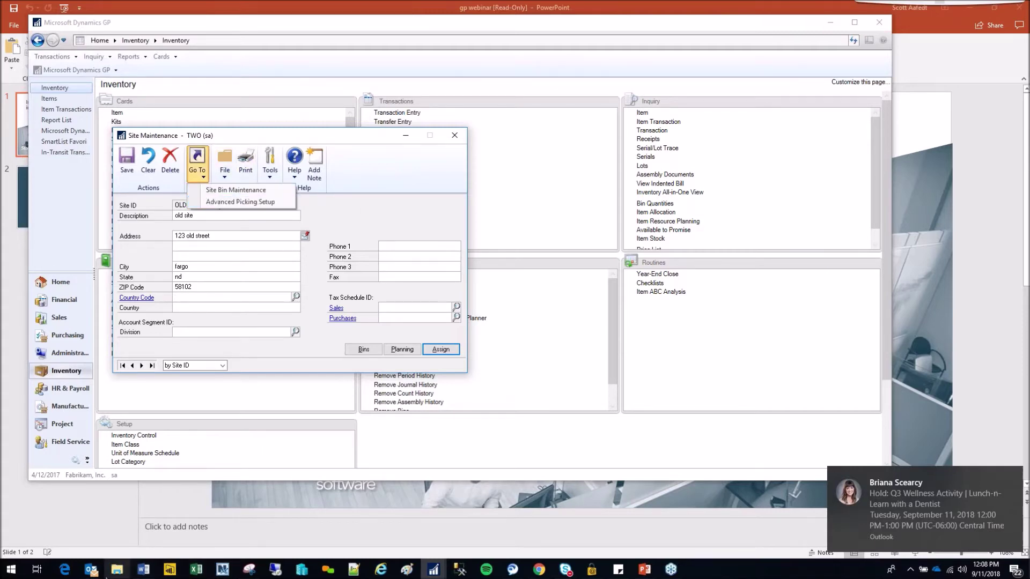
right_click(90, 568)
left_click(90, 567)
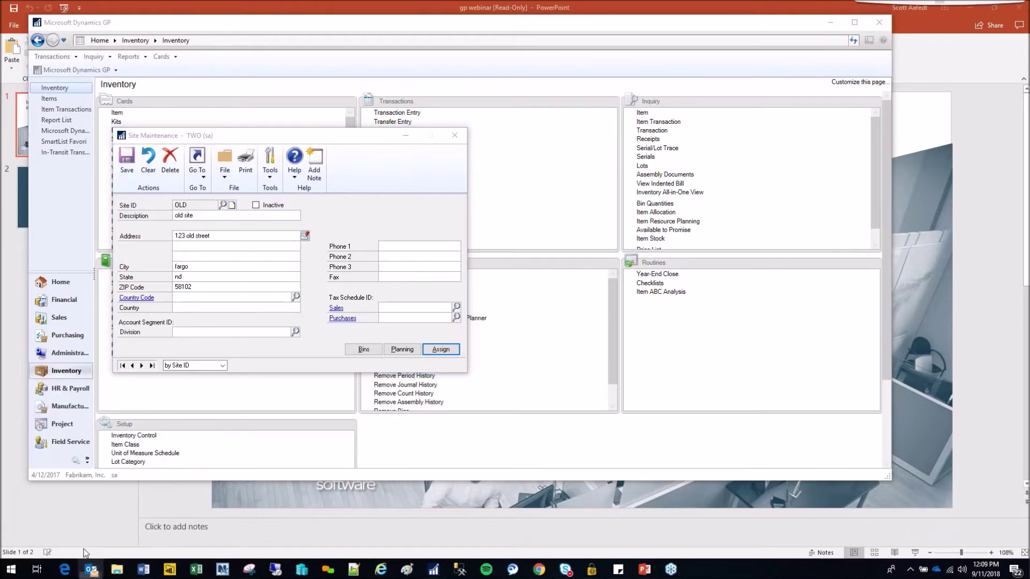
key("Escape")
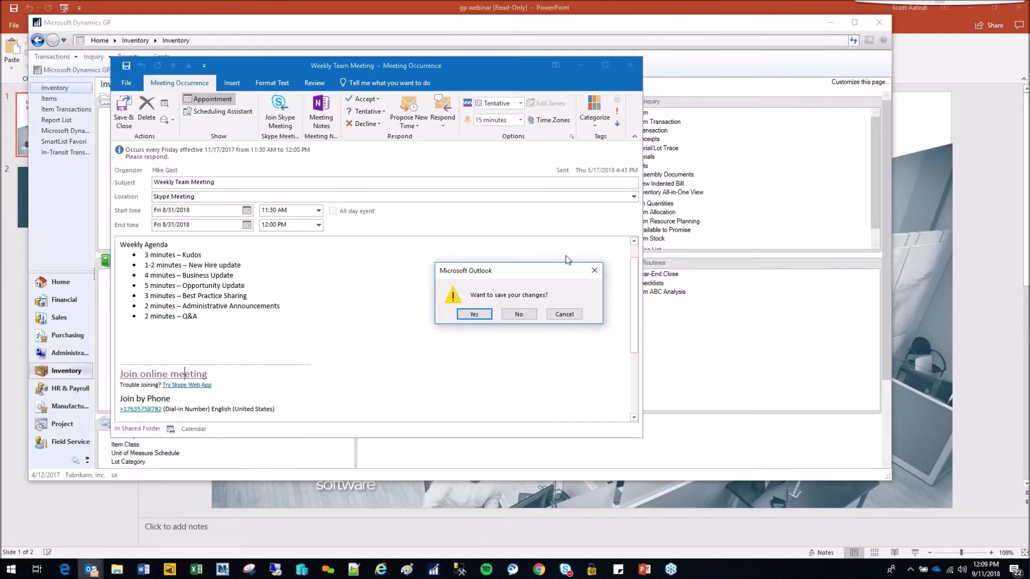
left_click(525, 317)
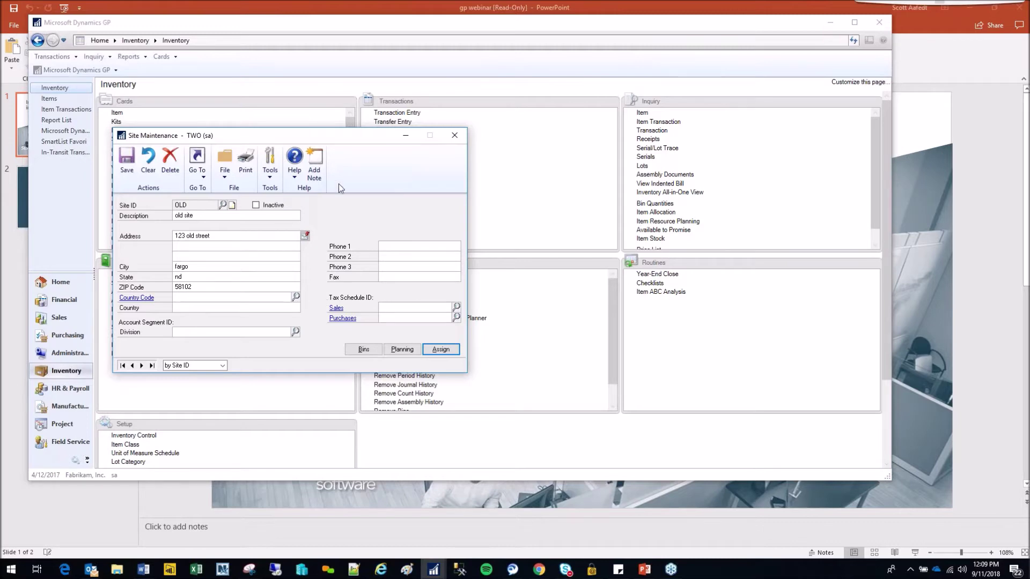
- Check the Go To related windows list, then close Site Maintenance for site OLD
left_click(198, 177)
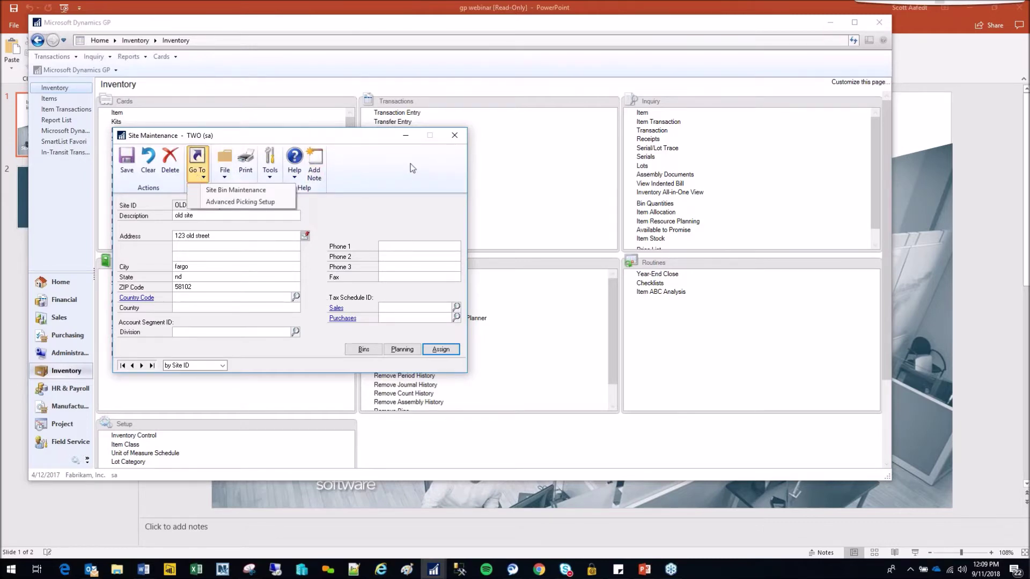
left_click(438, 157)
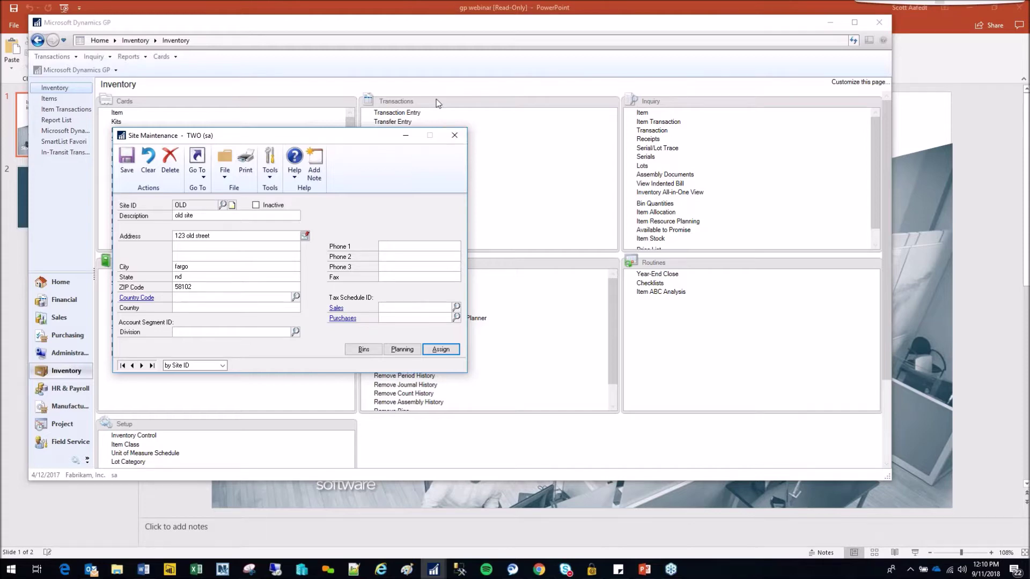
left_click(454, 136)
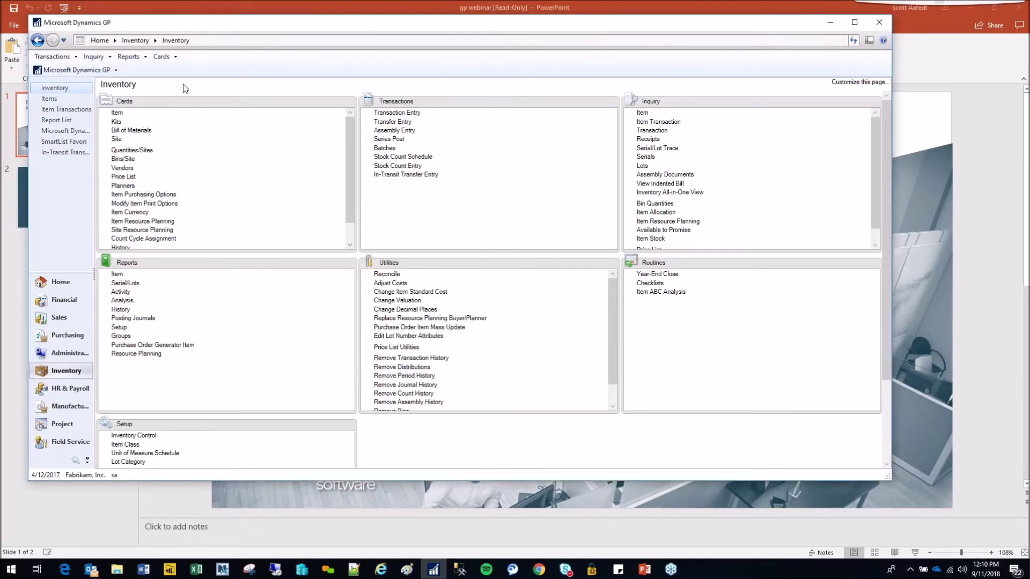
- Show NEW_IV_ITEM_3 in Item Quantities Maintenance at its assigned site WAREHOUSE (Main Site)
left_click(160, 56)
mouse_move(185, 117)
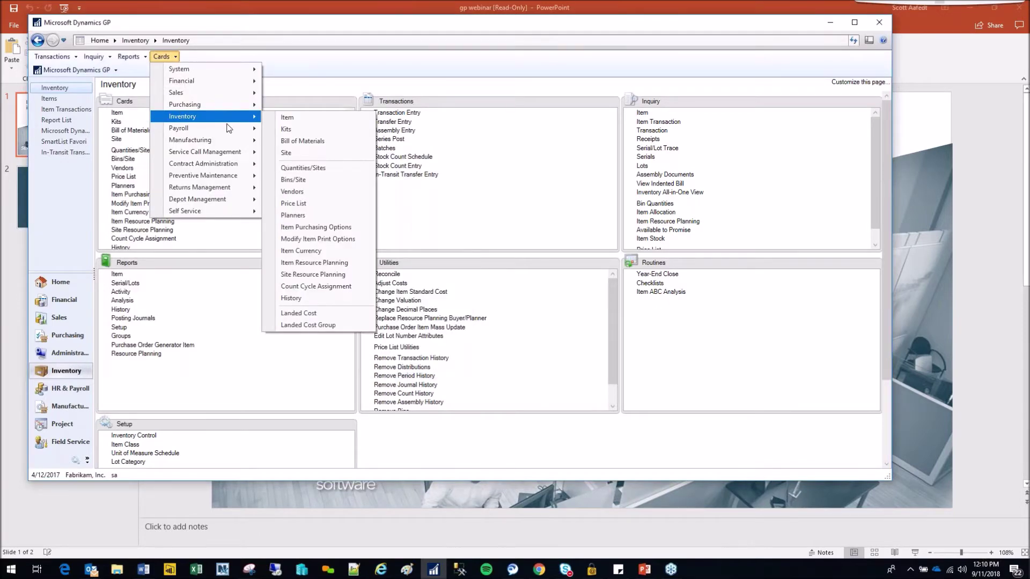
left_click(318, 169)
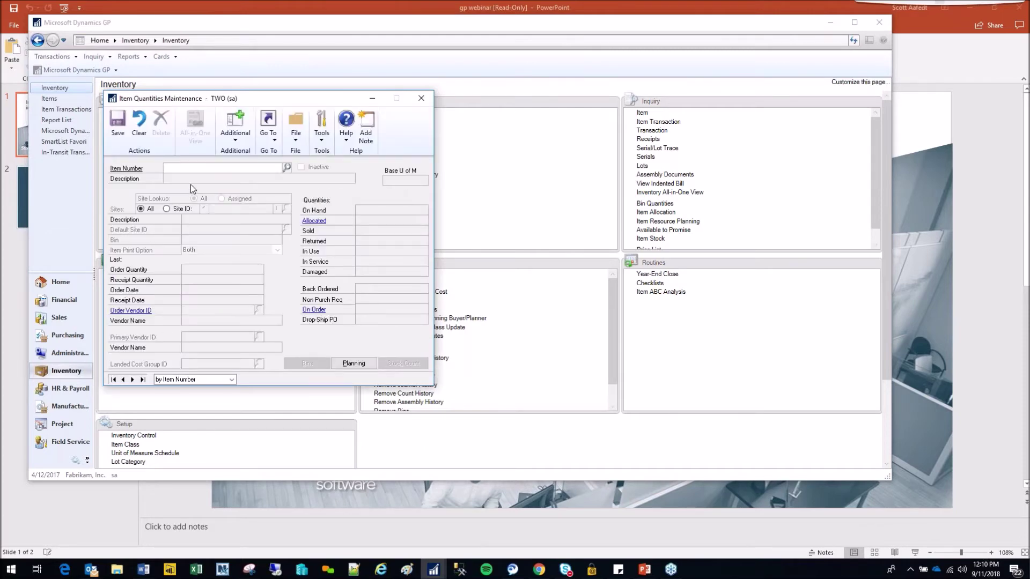
type("NEW")
key("Down")
key("Down")
key("Down")
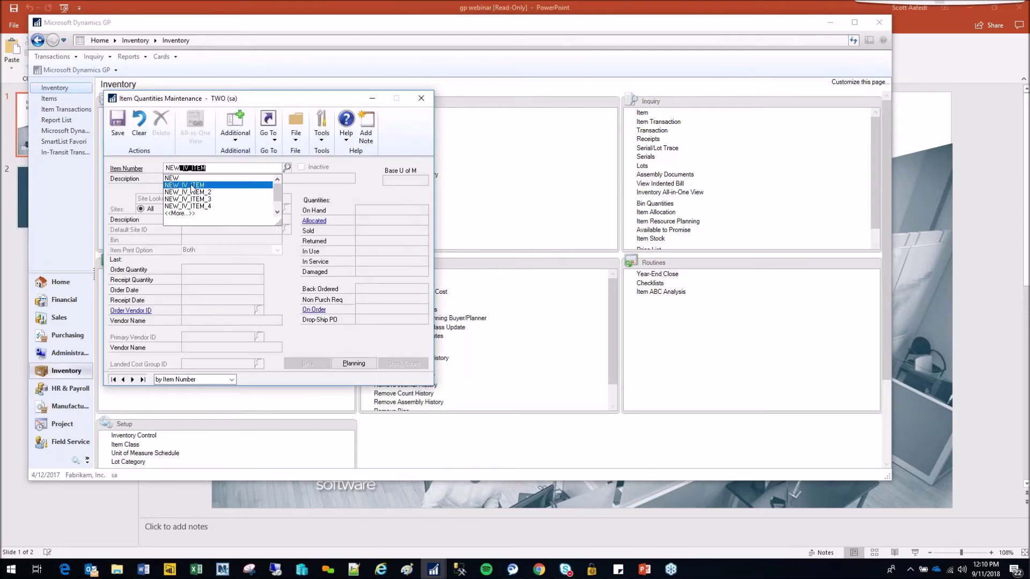
key("Tab")
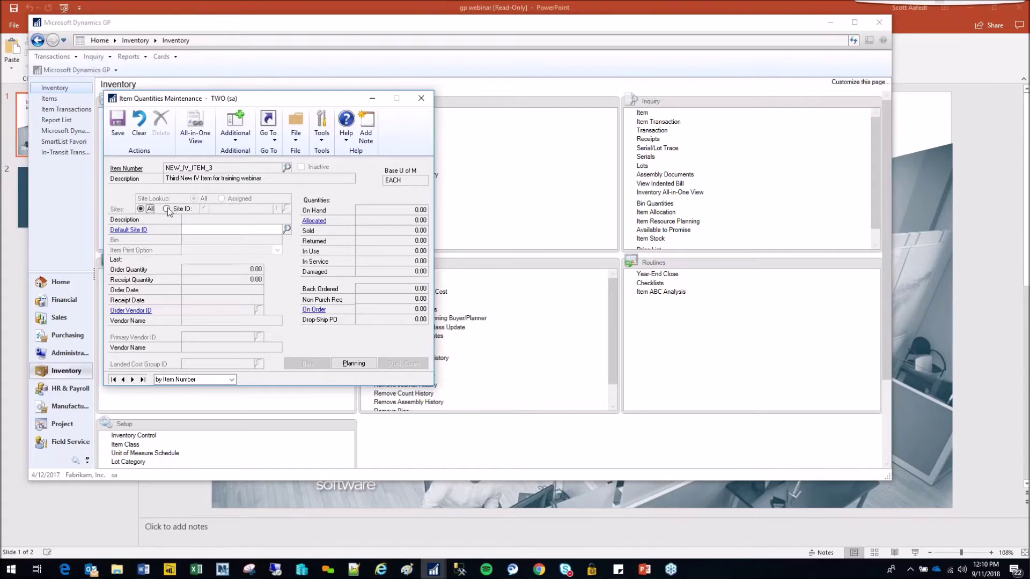
left_click(167, 210)
left_click(221, 199)
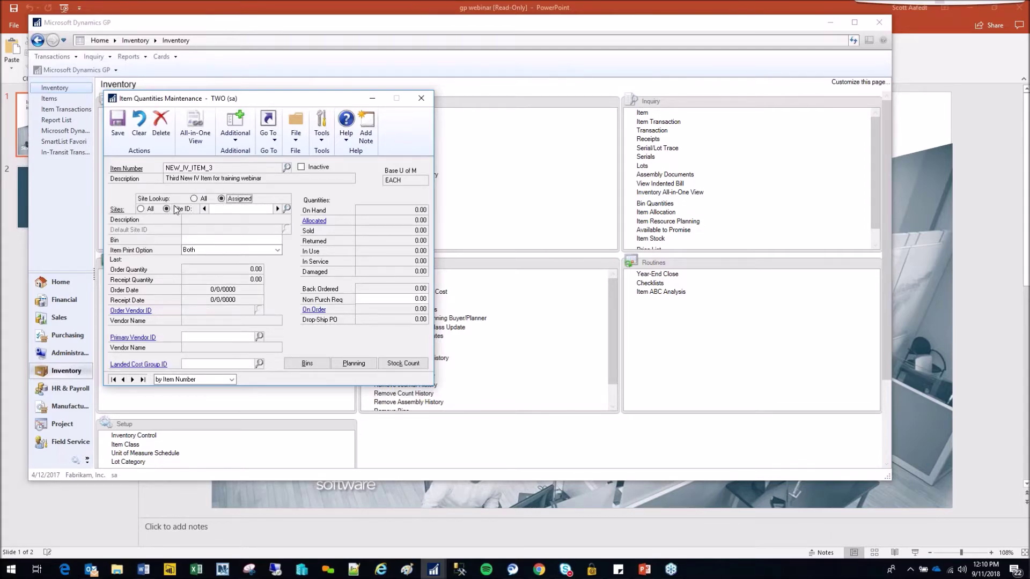
left_click(277, 209)
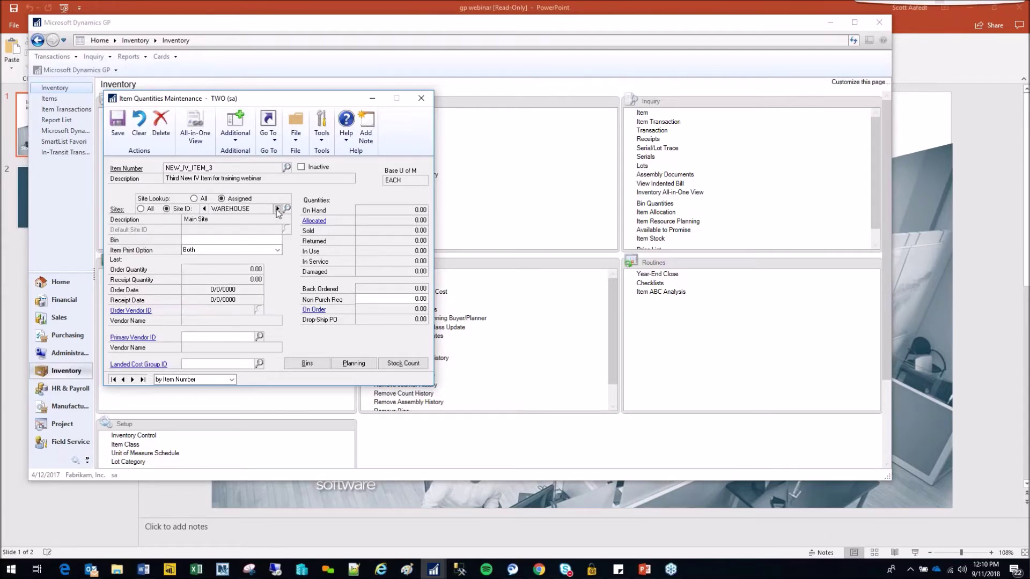
left_click(204, 209)
- Reload NEW_IV_ITEM_3 with the All sites lookup and view its quantities at site NORTH
left_click(139, 124)
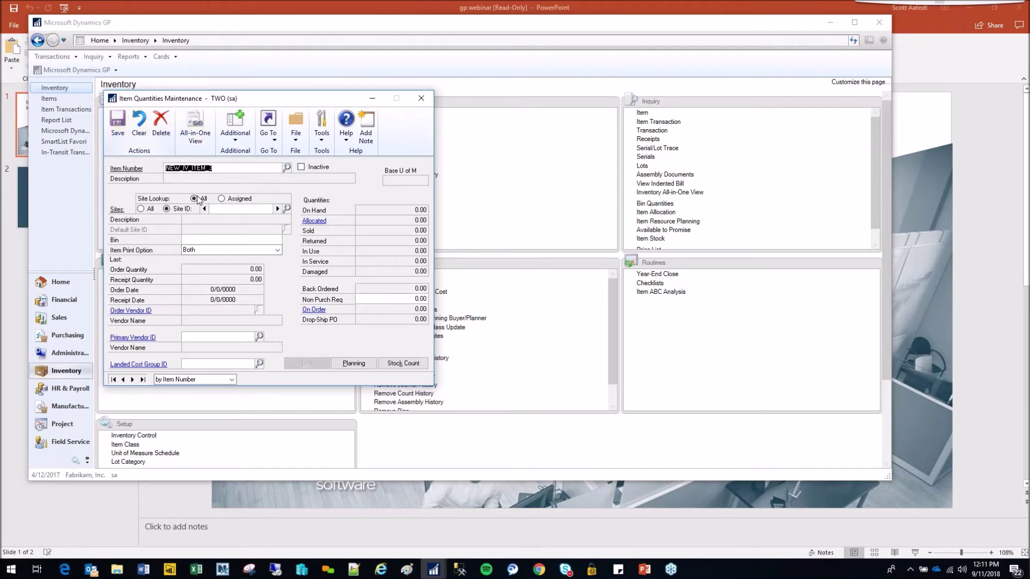
left_click(142, 210)
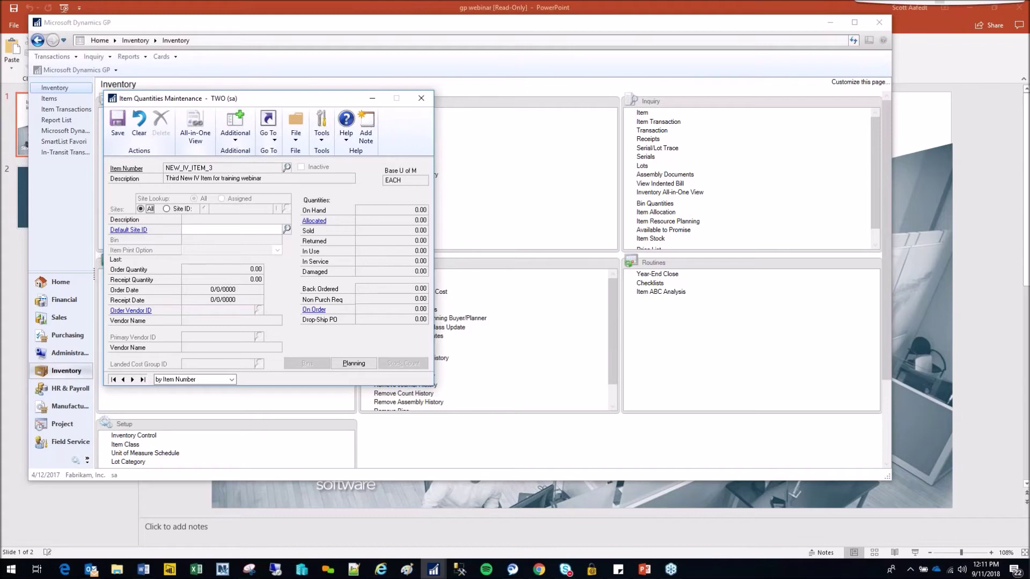
left_click(173, 209)
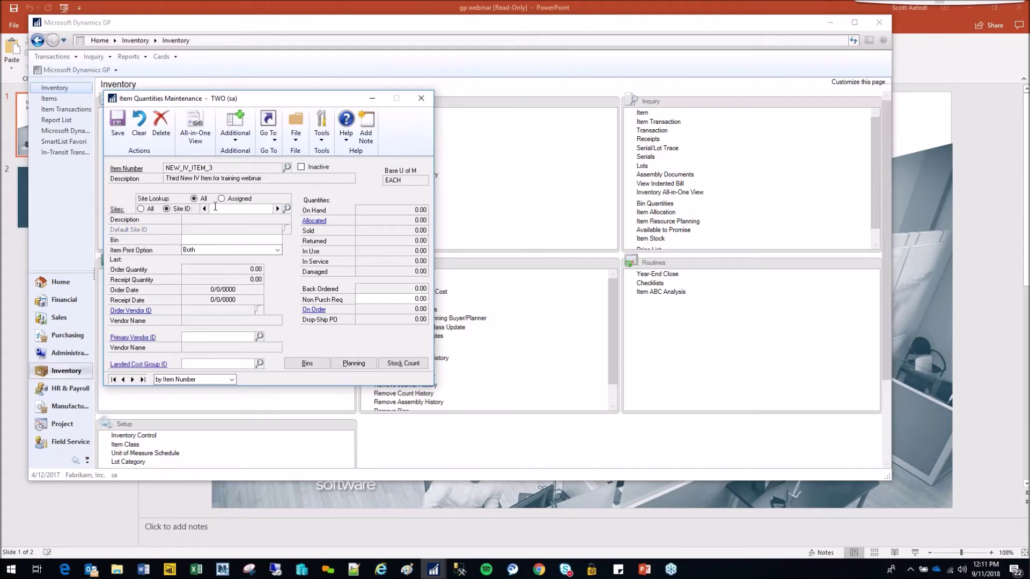
type("NORTH")
key("Tab")
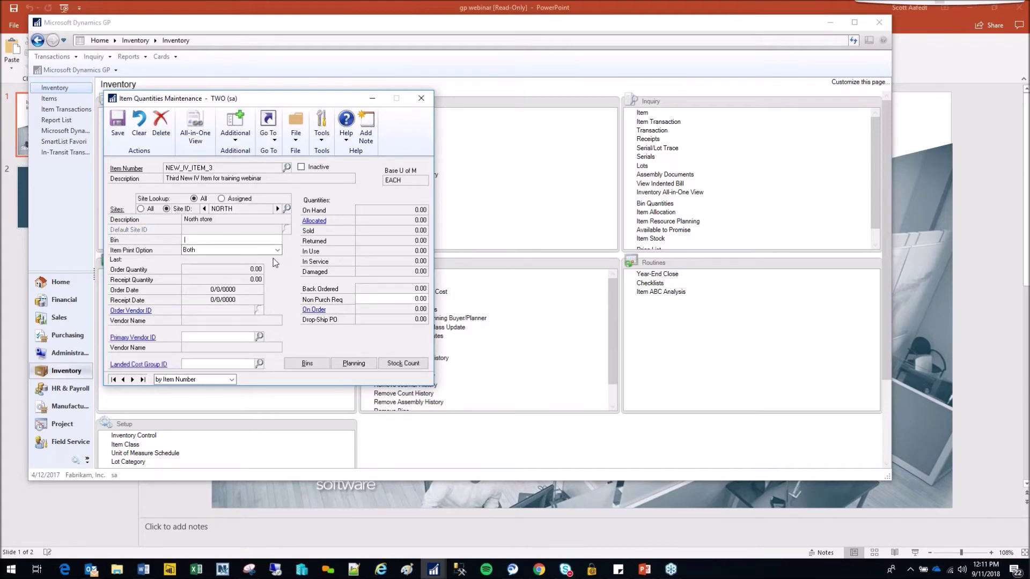
- Step through NEW_IV_ITEM_3's assigned sites NORTH and WAREHOUSE (all 0.00), then close the window
left_click(141, 133)
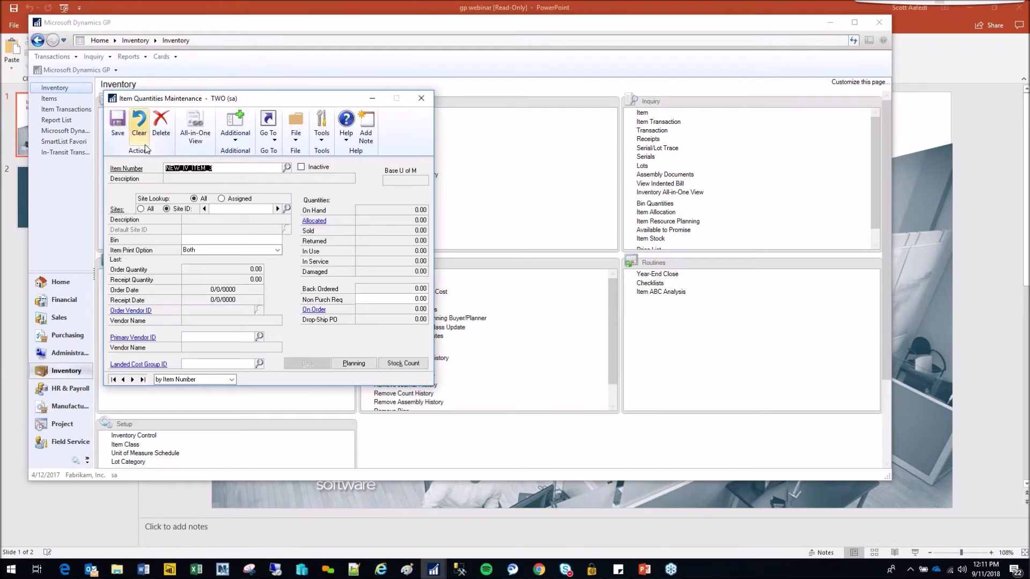
key("Tab")
left_click(221, 200)
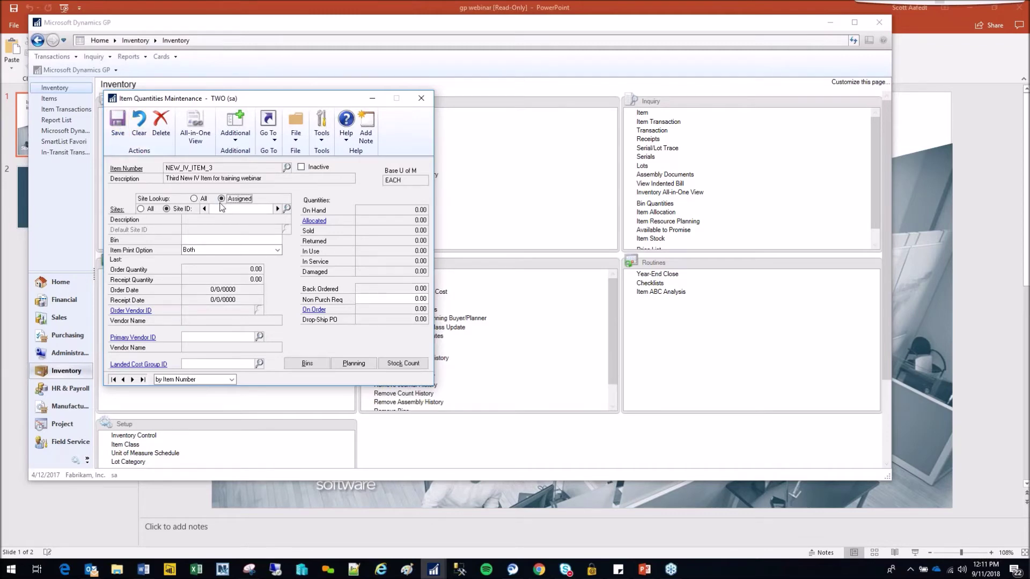
left_click(277, 210)
left_click(277, 209)
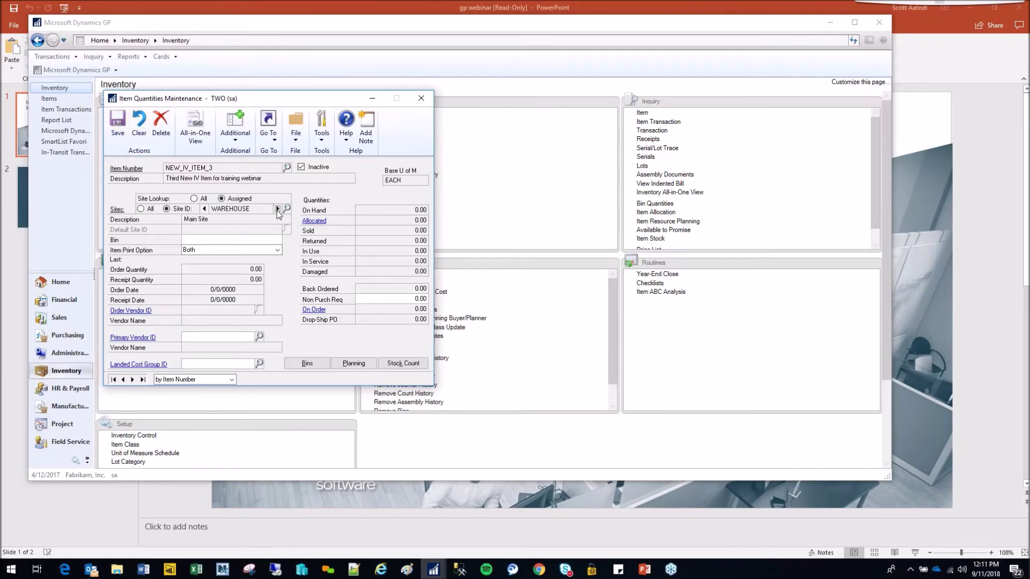
left_click(204, 209)
left_click(278, 209)
left_click(422, 102)
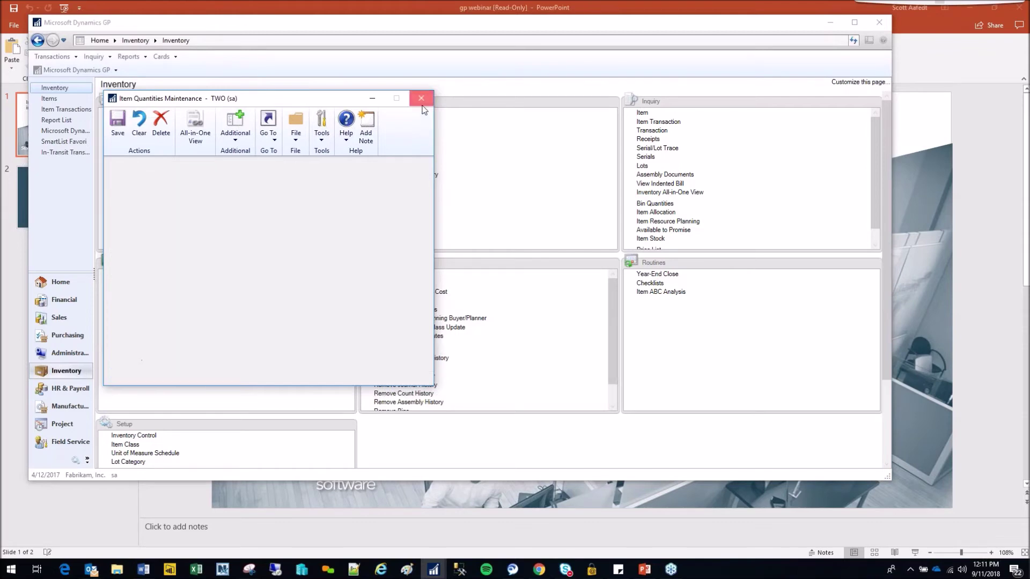
left_click(117, 138)
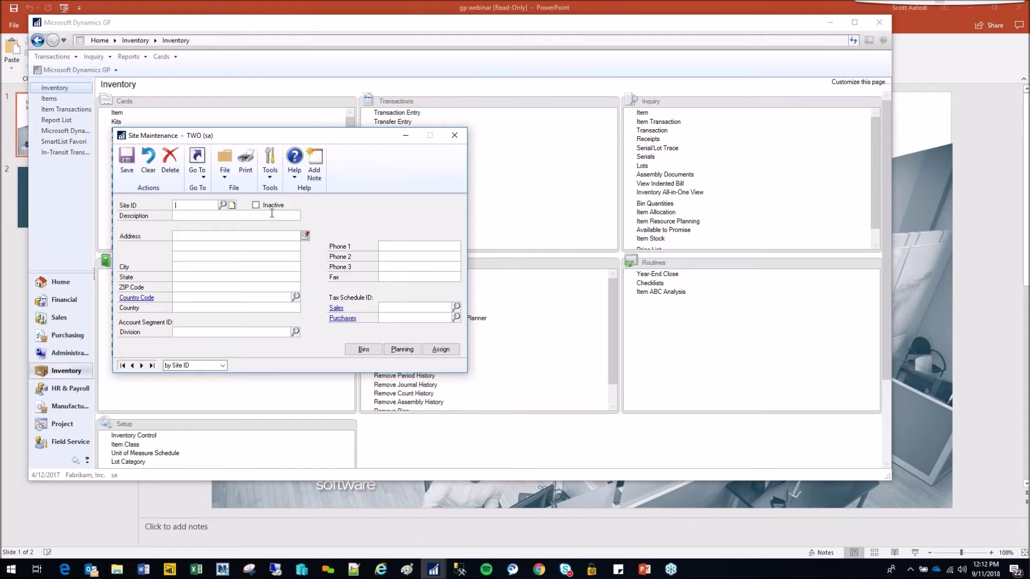
left_click(463, 136)
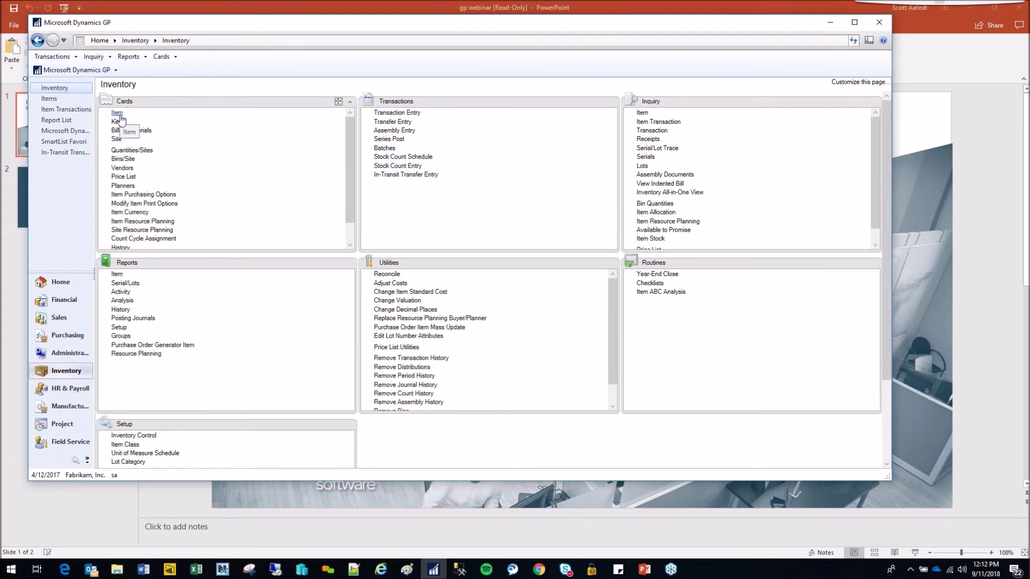
- Load NEW_IV_ITEM at site OLD, showing zero quantities, and open its default bin entry
left_click(127, 153)
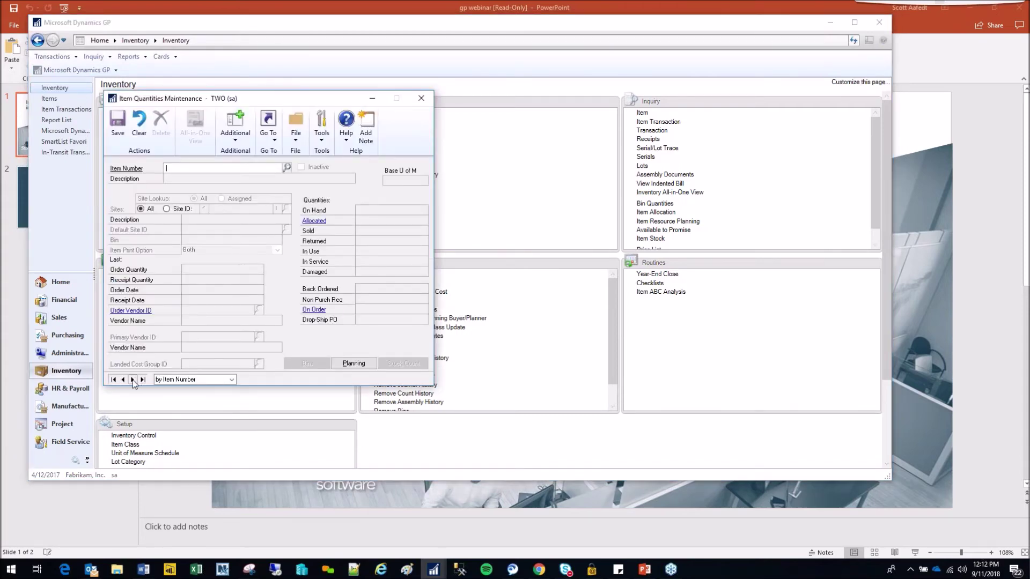
left_click(133, 380)
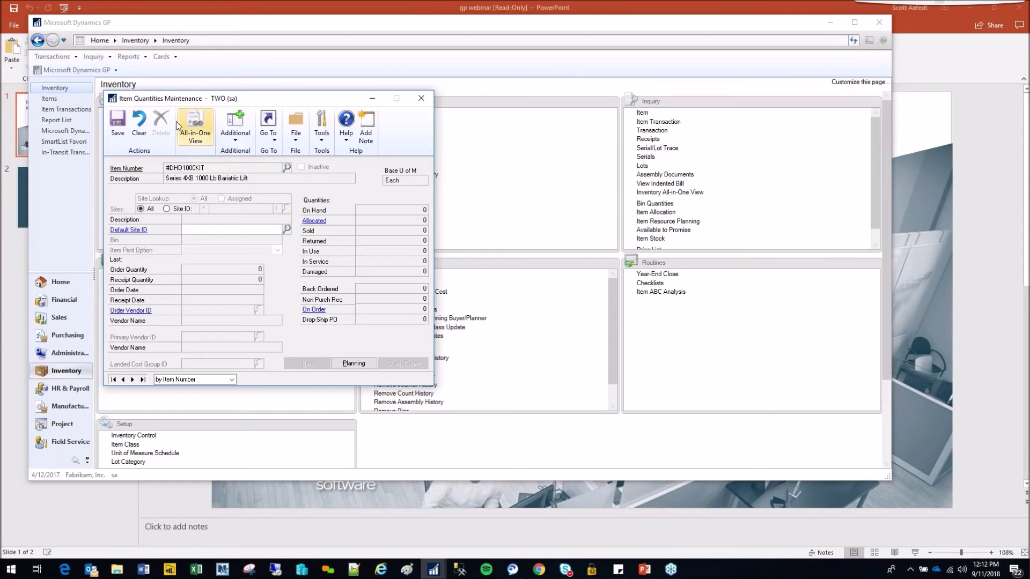
left_click(138, 125)
type("NEW_IV_ITEM")
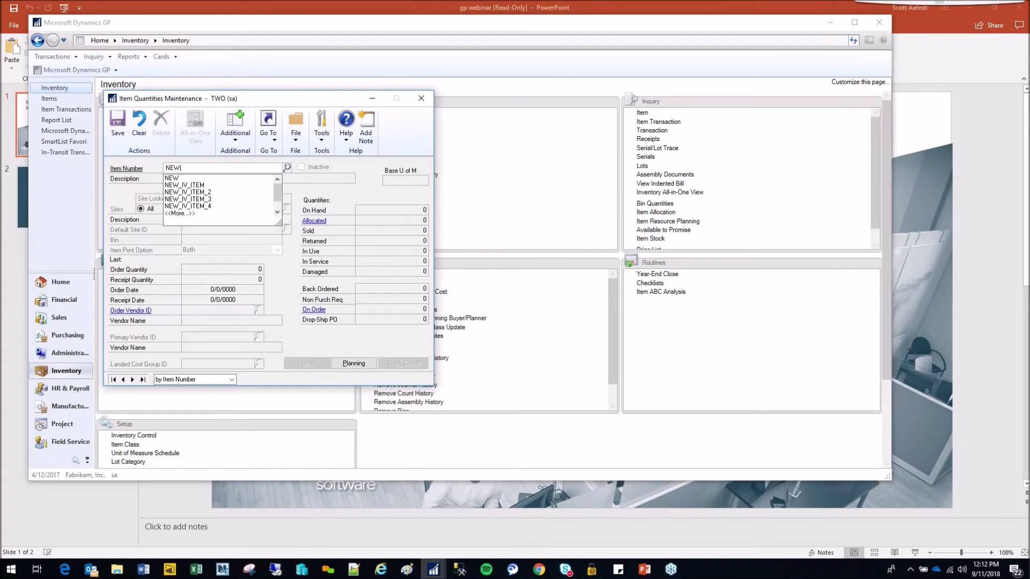
key("Tab")
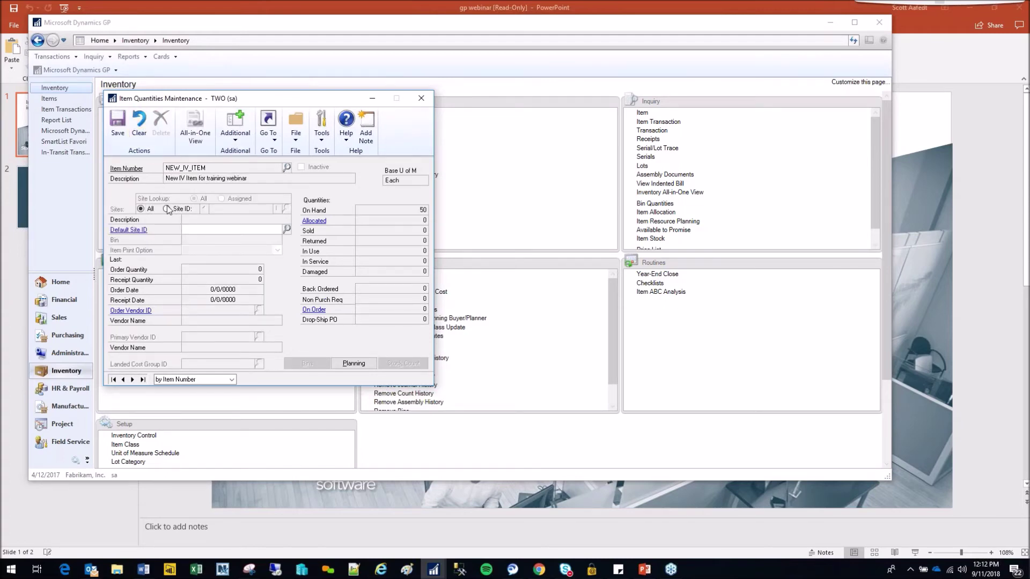
left_click(166, 209)
left_click(276, 209)
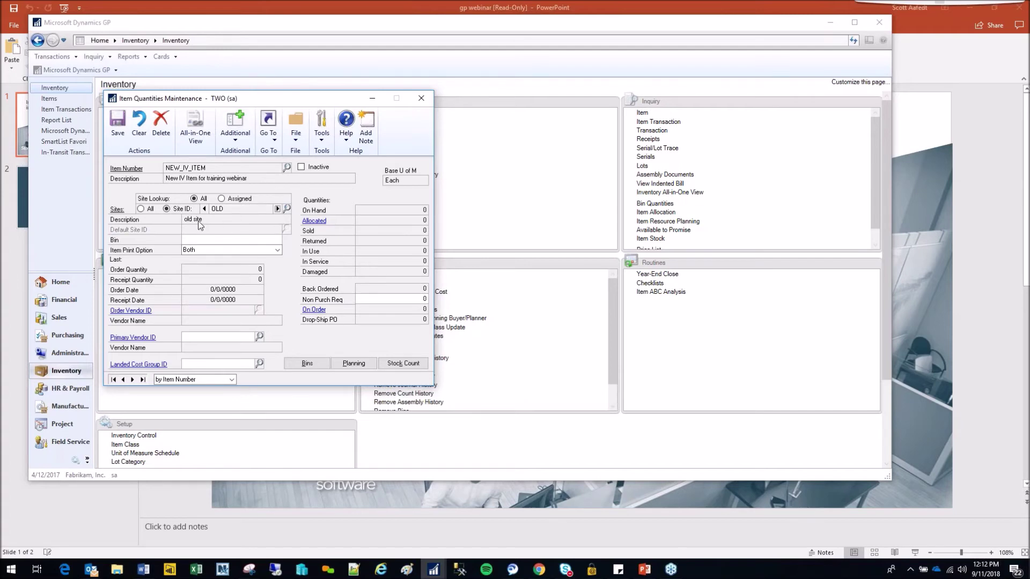
left_click(195, 241)
left_click(307, 363)
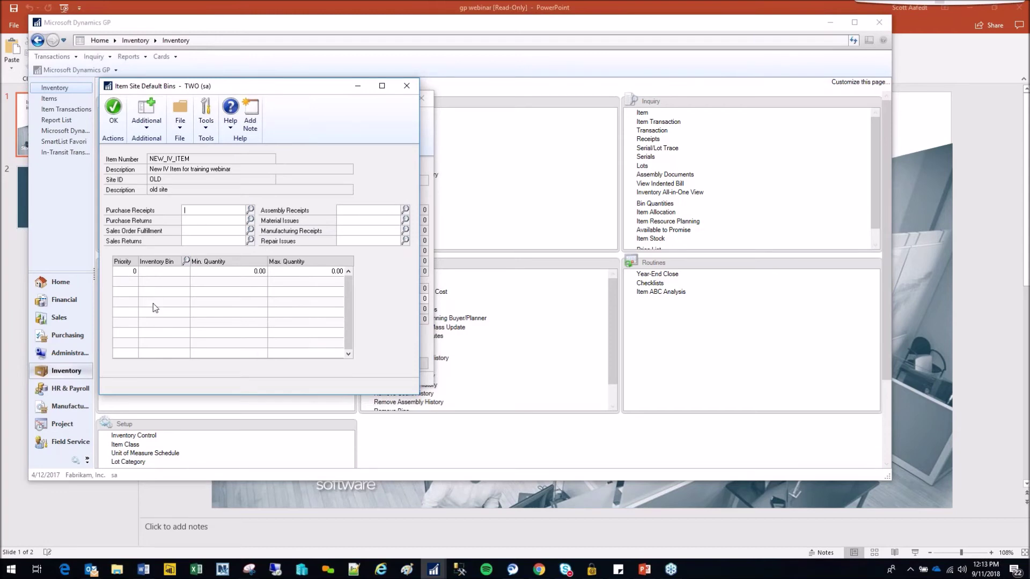
left_click_drag(316, 87, 725, 69)
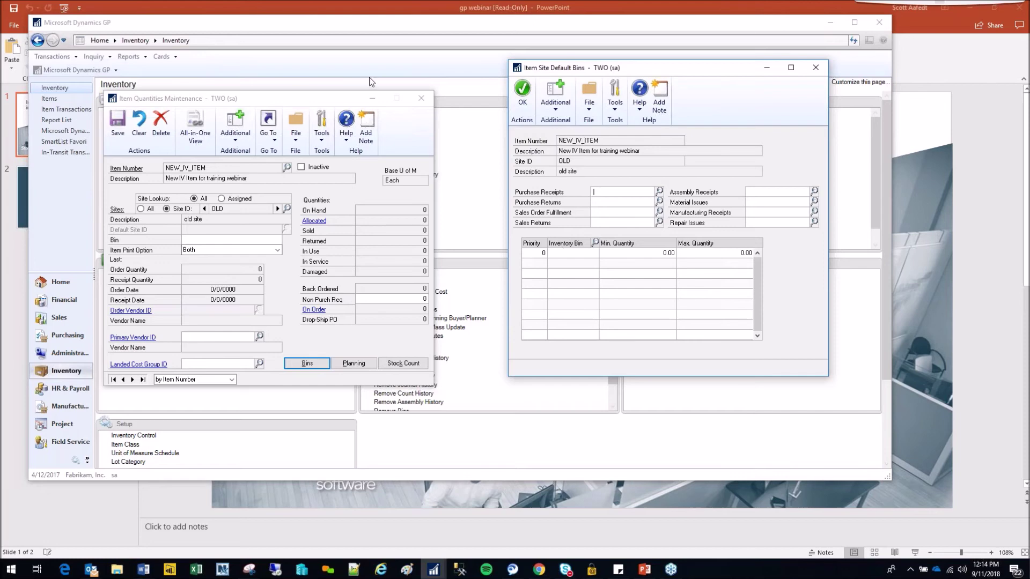
left_click(331, 101)
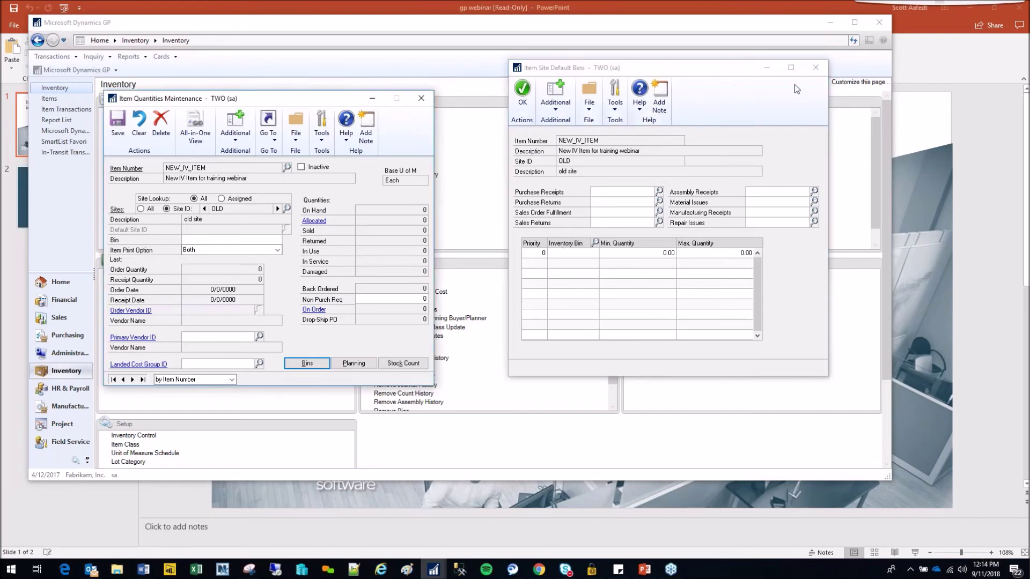
left_click(816, 70)
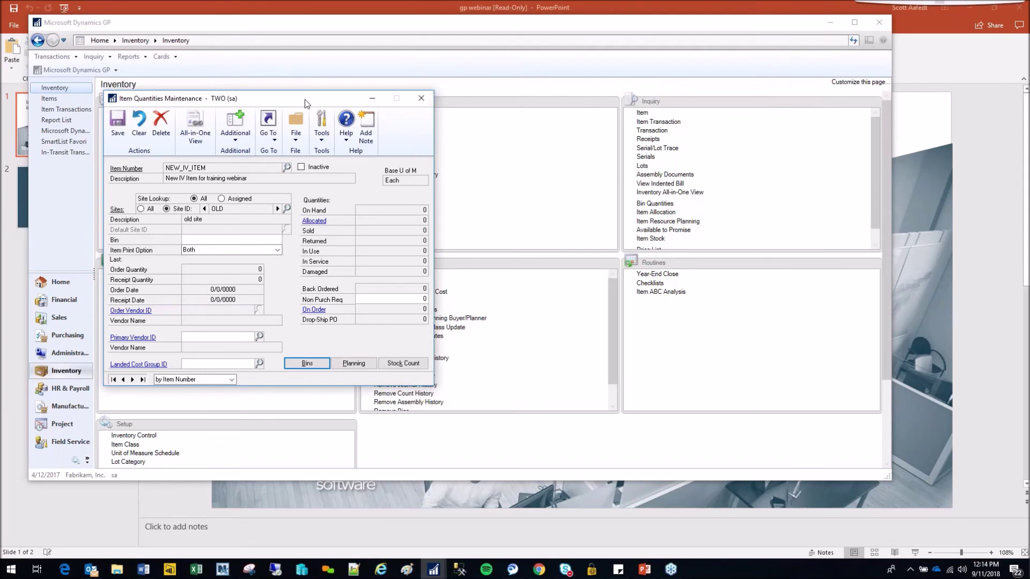